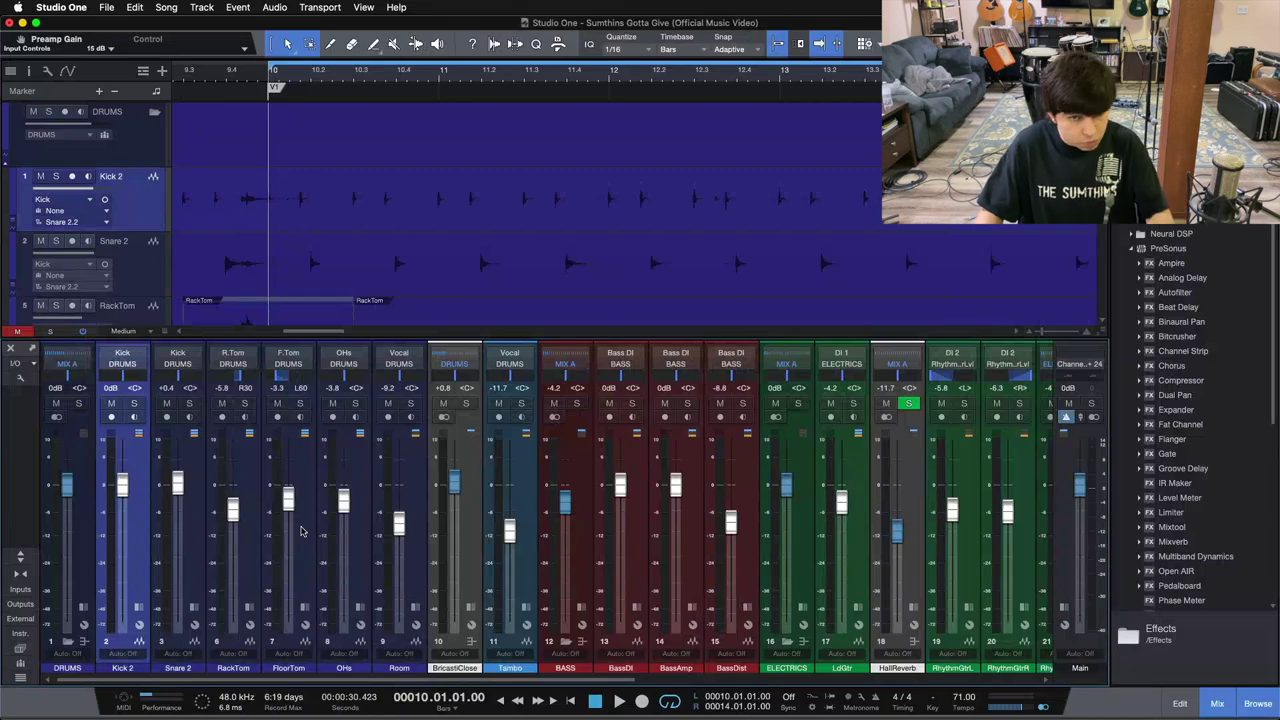
Expand the Kick 2 and BASS mixer channels to show their inserts, and select the BASS channel
click(300, 531)
click(137, 562)
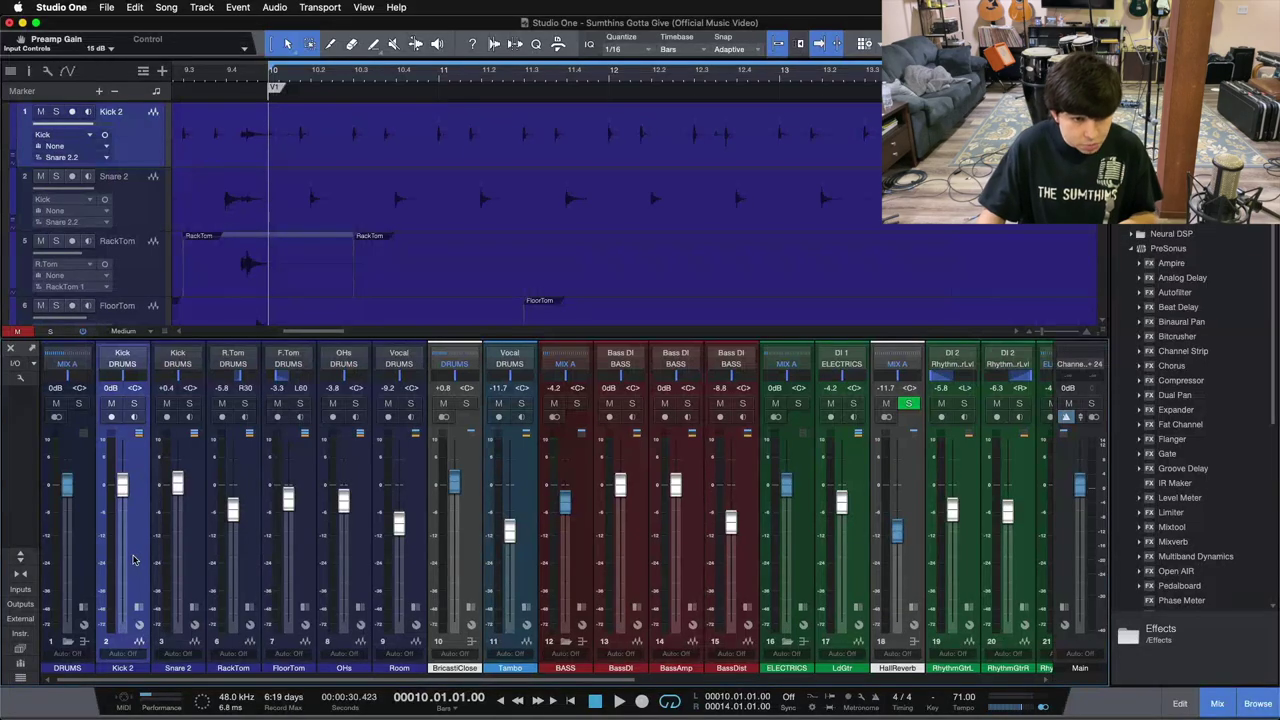
click(139, 606)
click(651, 607)
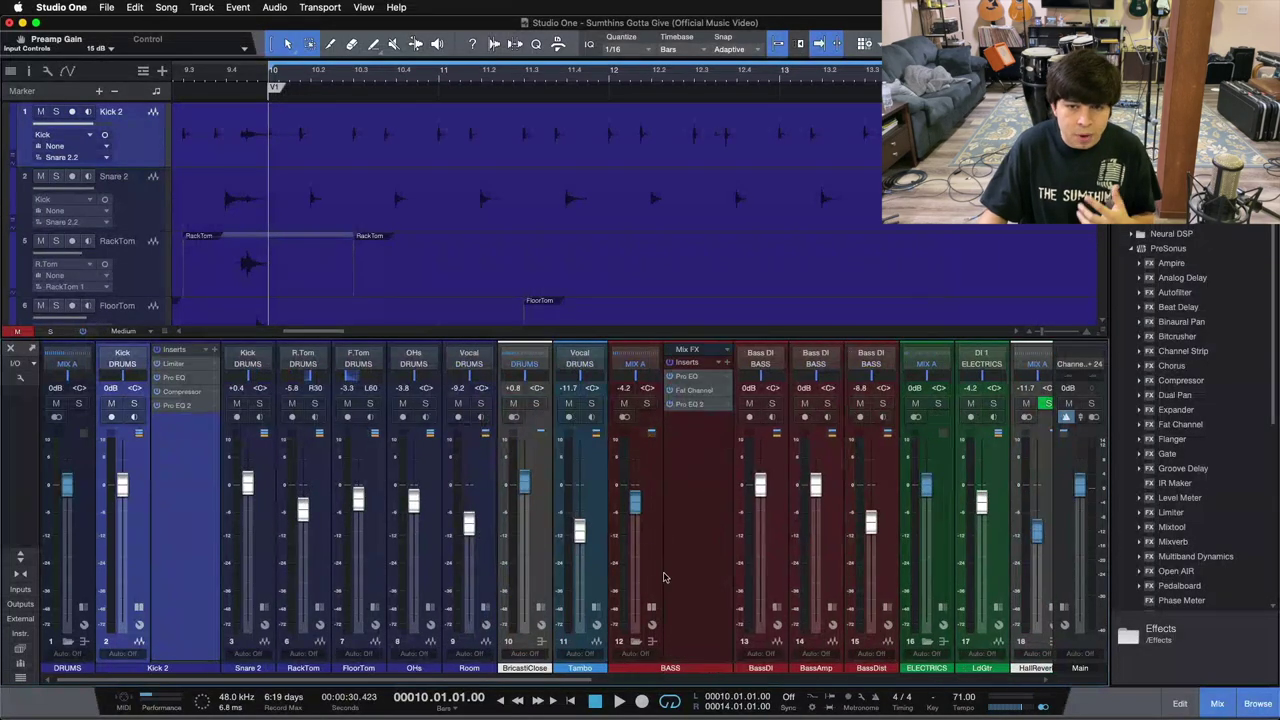
click(673, 560)
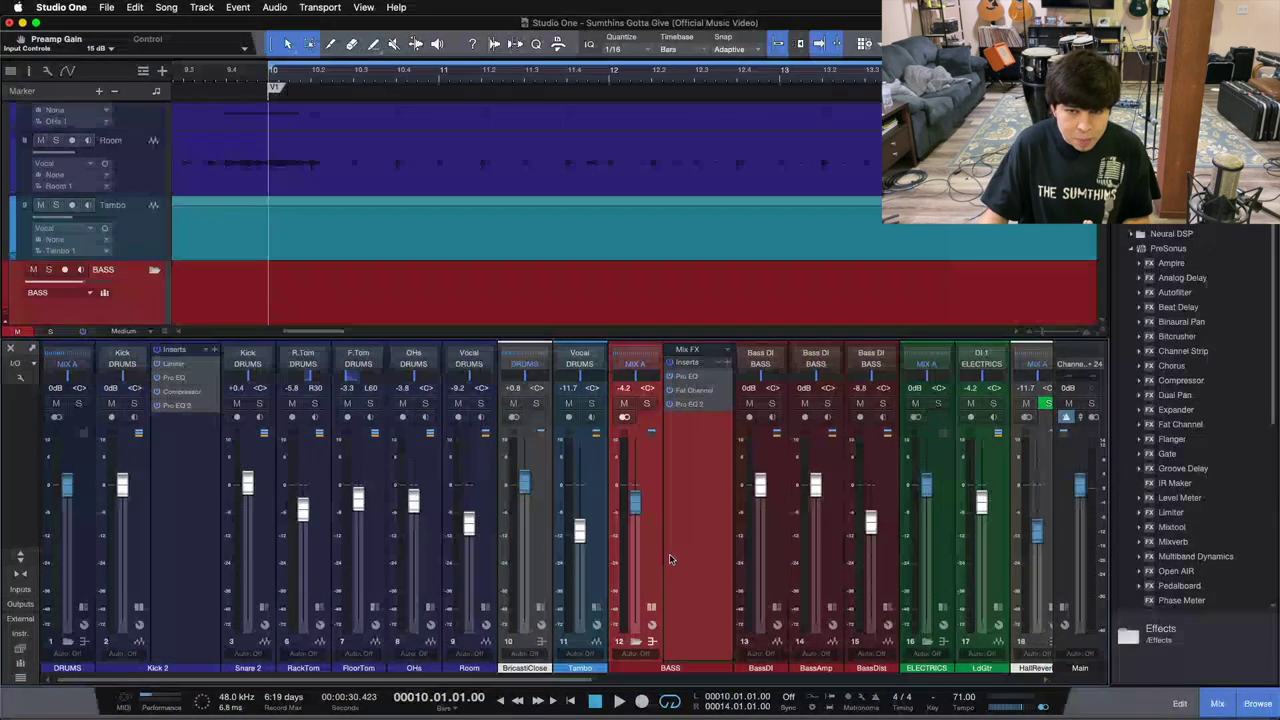
Open the Pro EQ on Kick 2 and compare its curve with that of Pro EQ 2
double_click(186, 378)
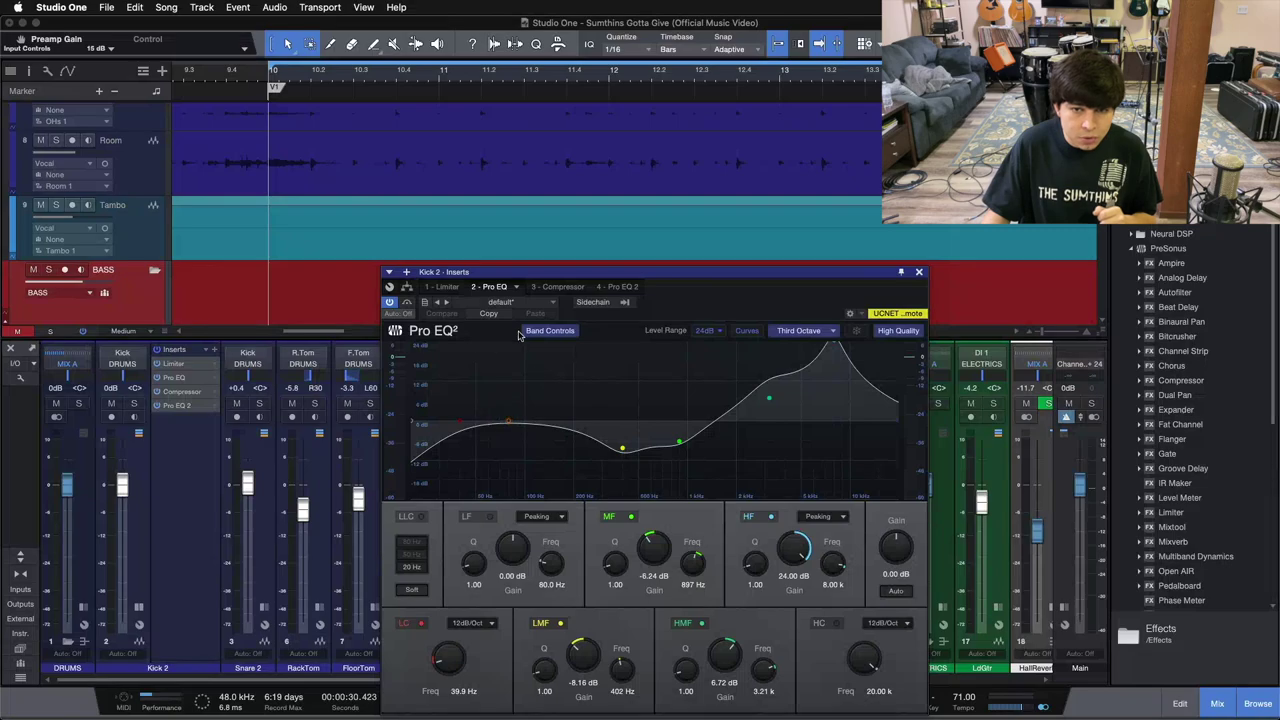
click(626, 288)
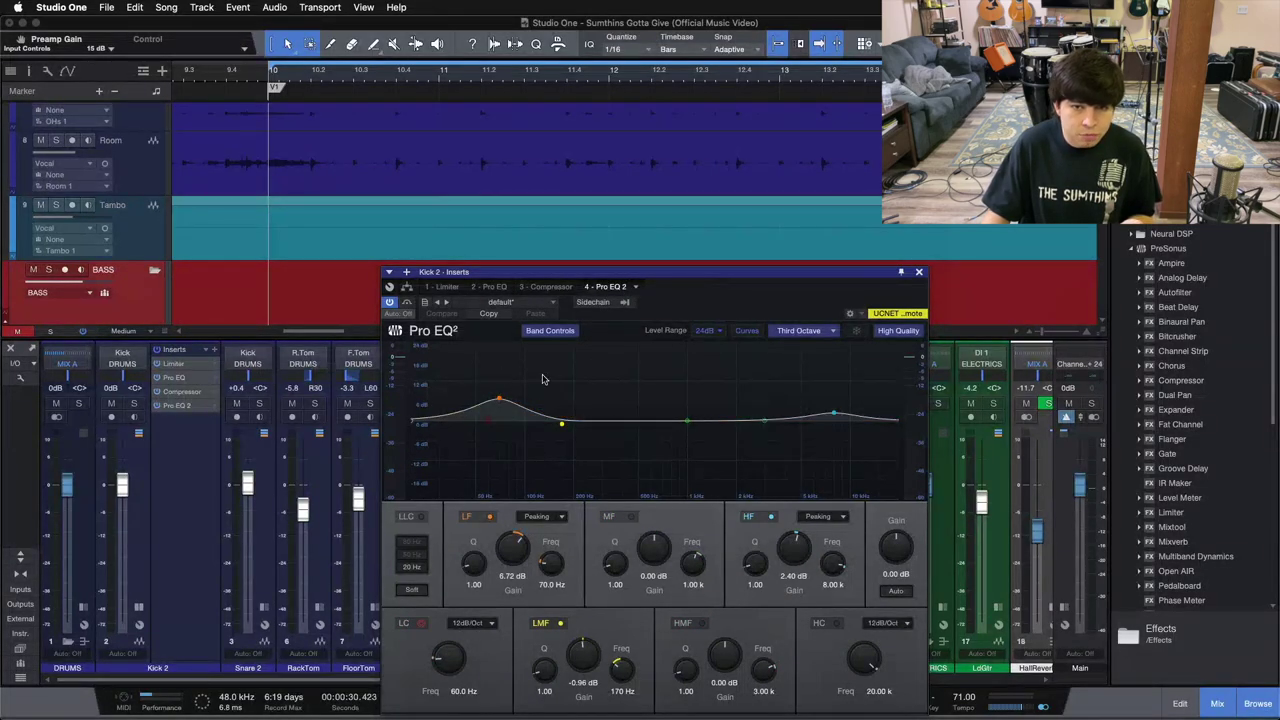
click(490, 287)
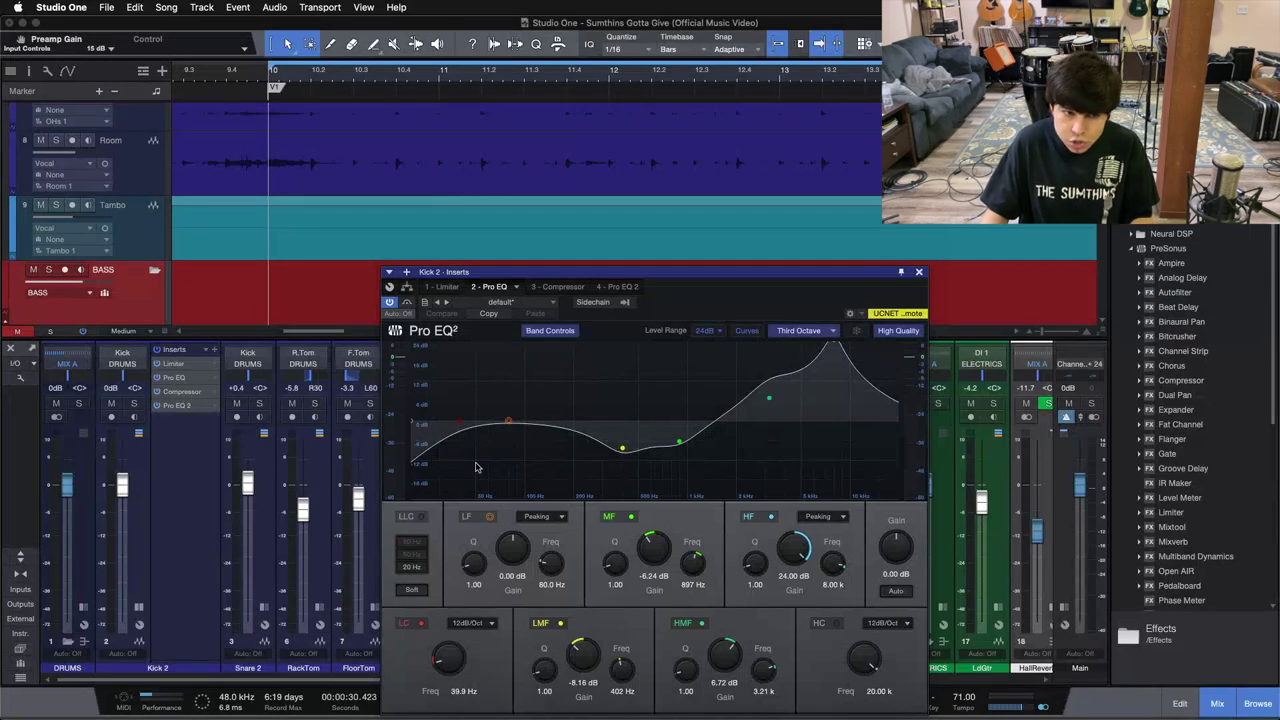
Solo Kick 2 and play the song, switching the Pro EQ's low cut off and on to compare the sound
click(134, 403)
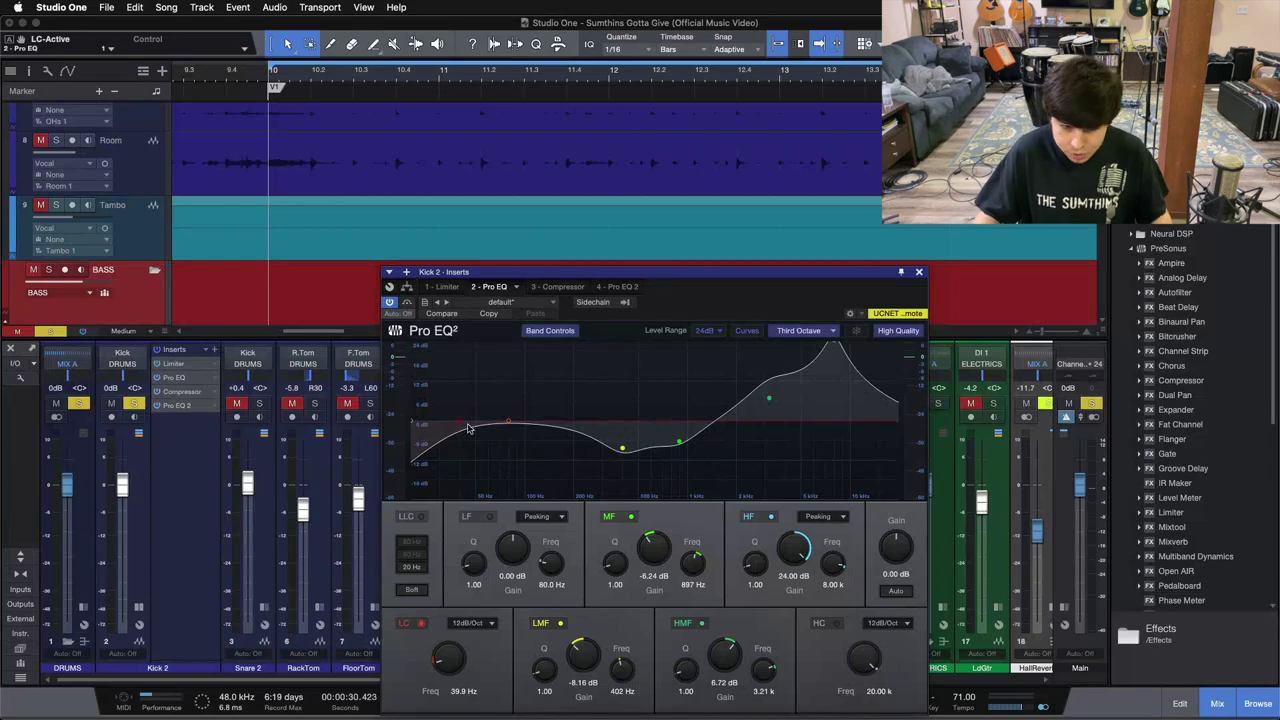
click(203, 538)
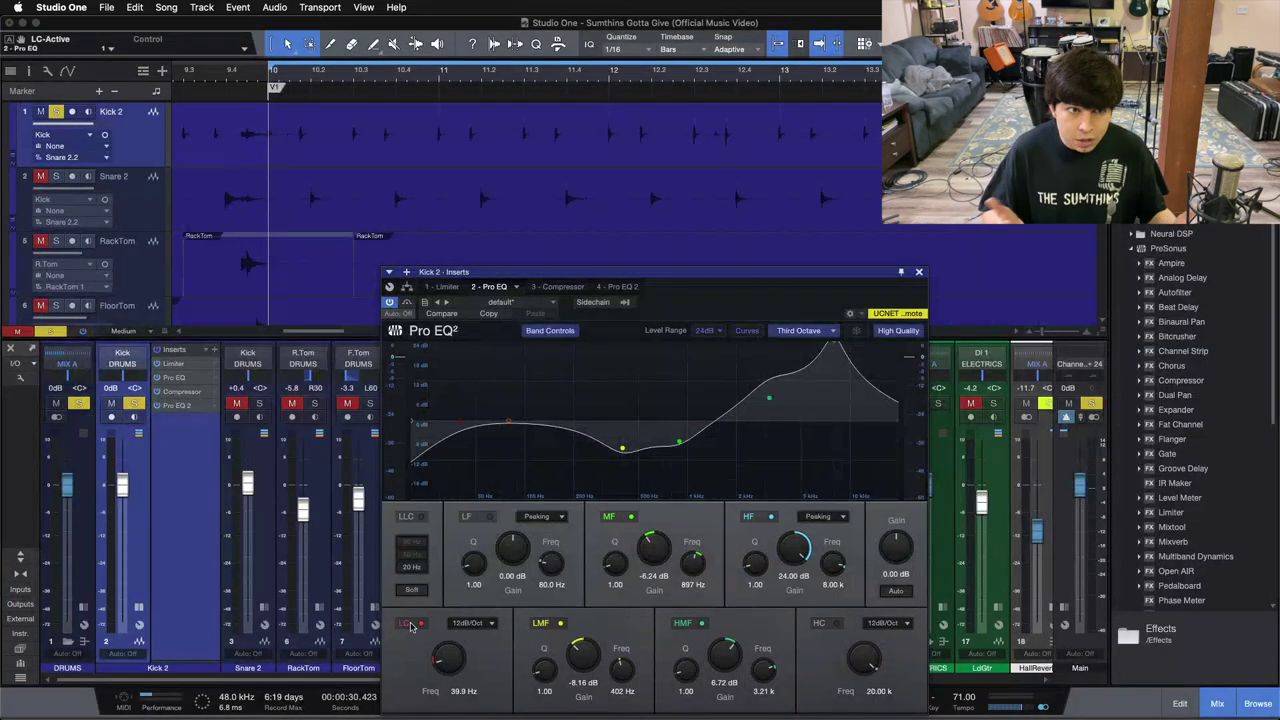
key(space)
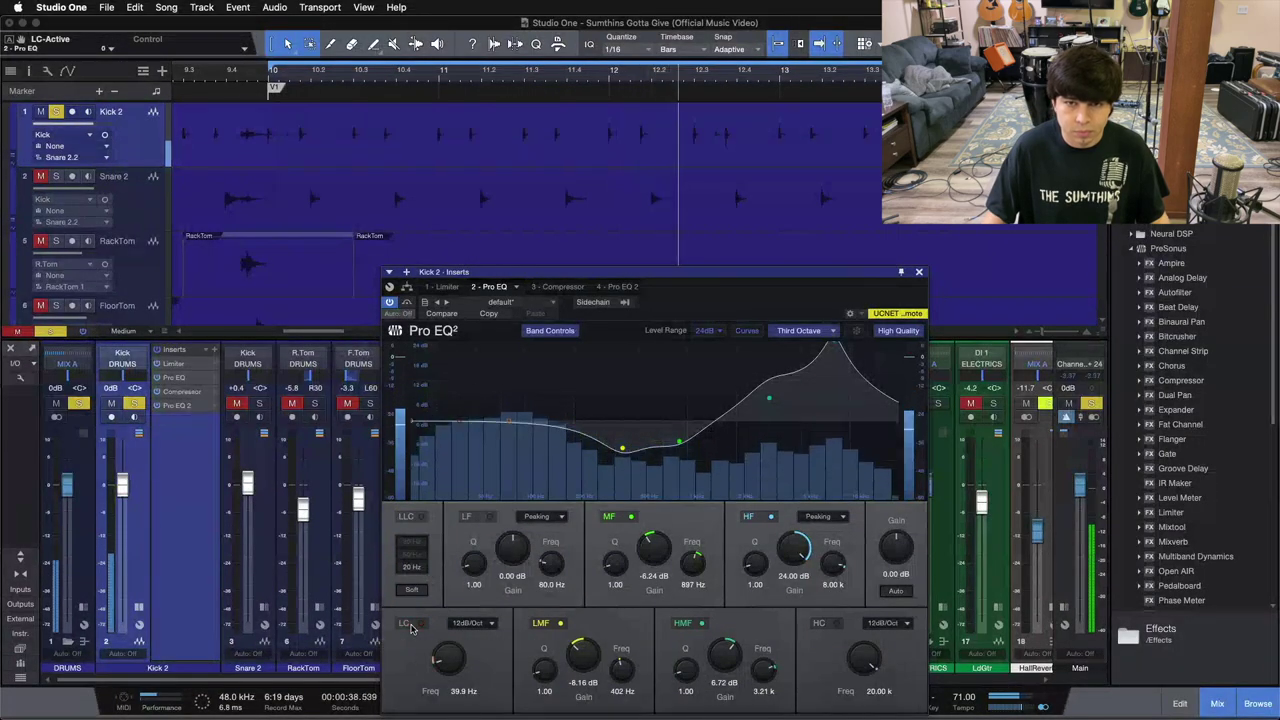
click(410, 627)
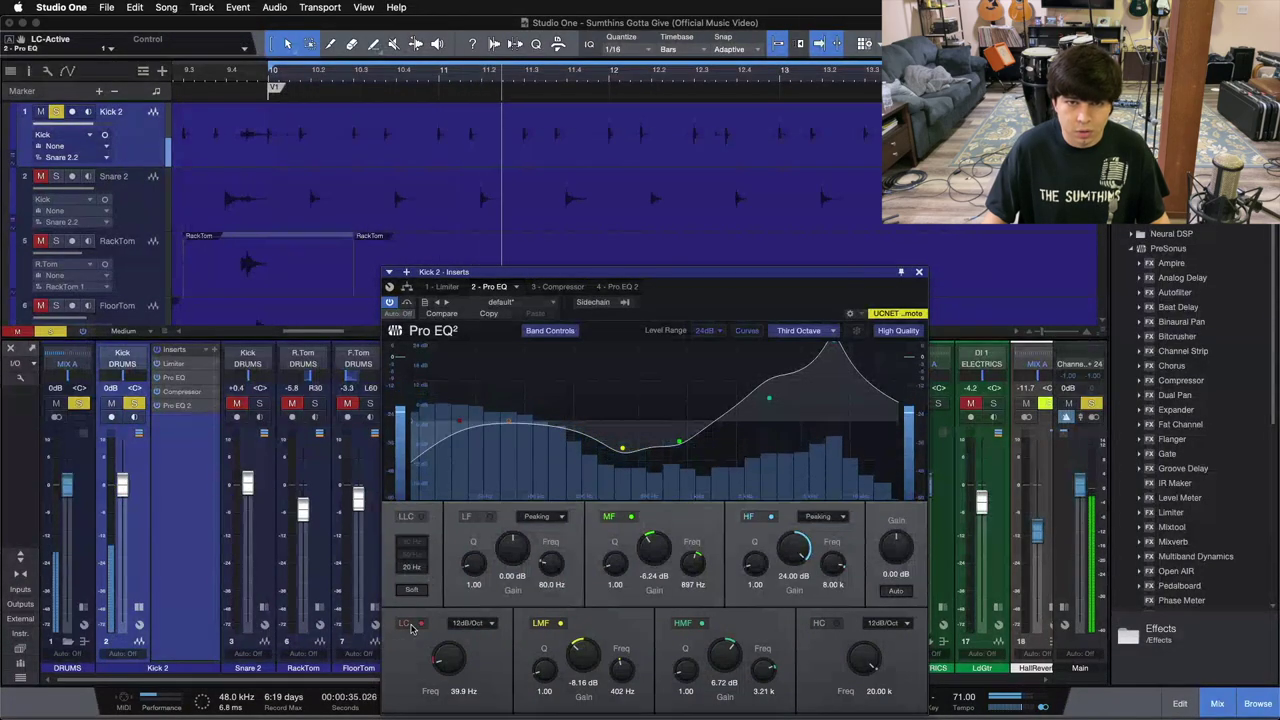
click(410, 625)
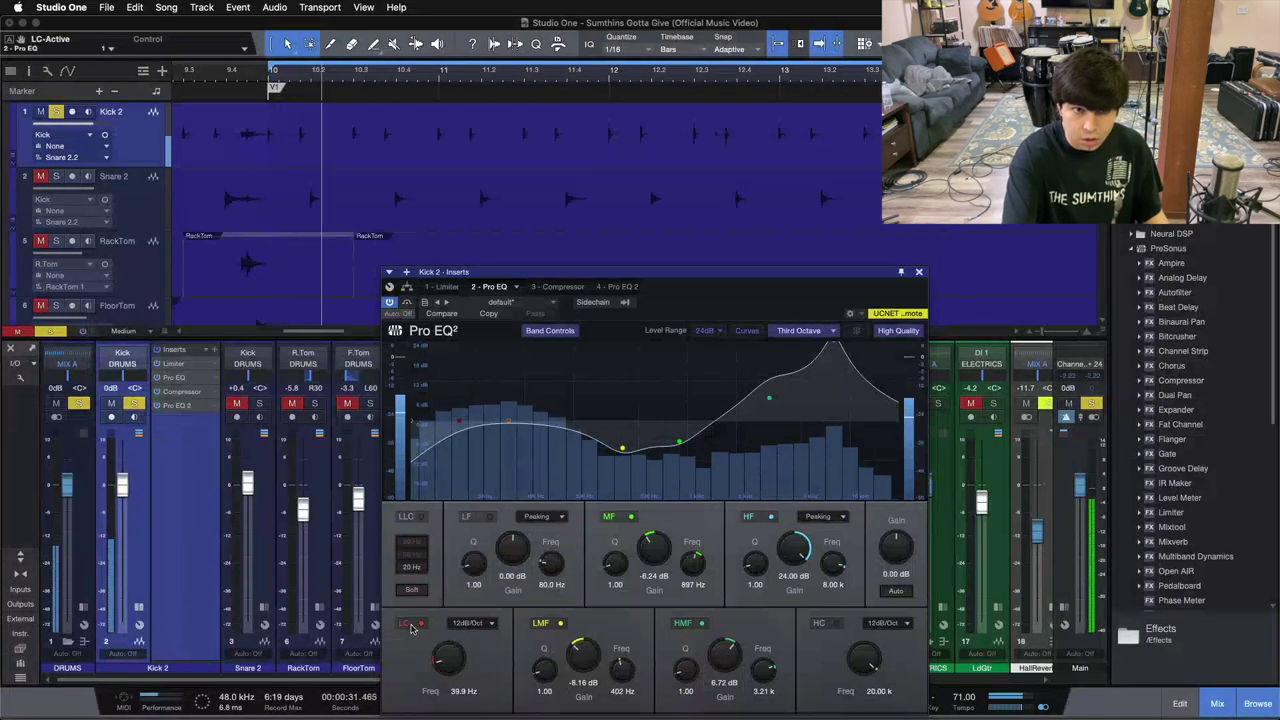
key(space)
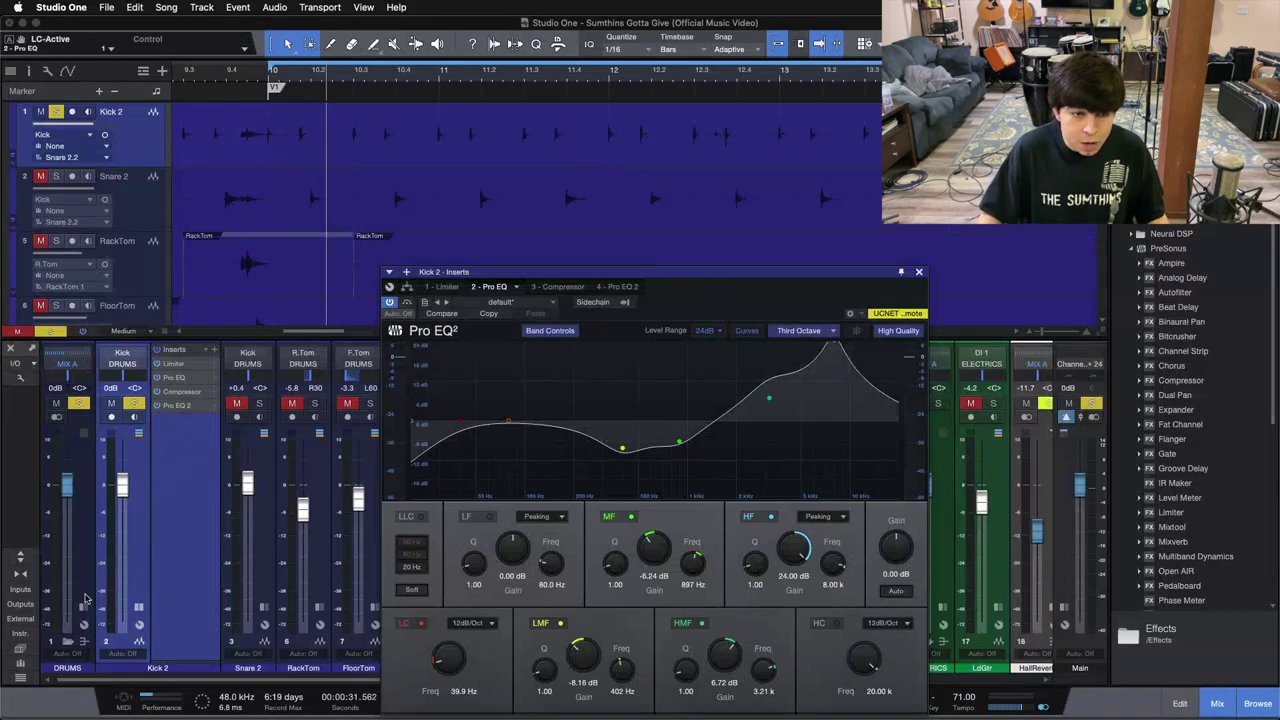
Close Kick 2's Pro EQ and collapse the expanded Kick 2 and BASS channels
click(137, 607)
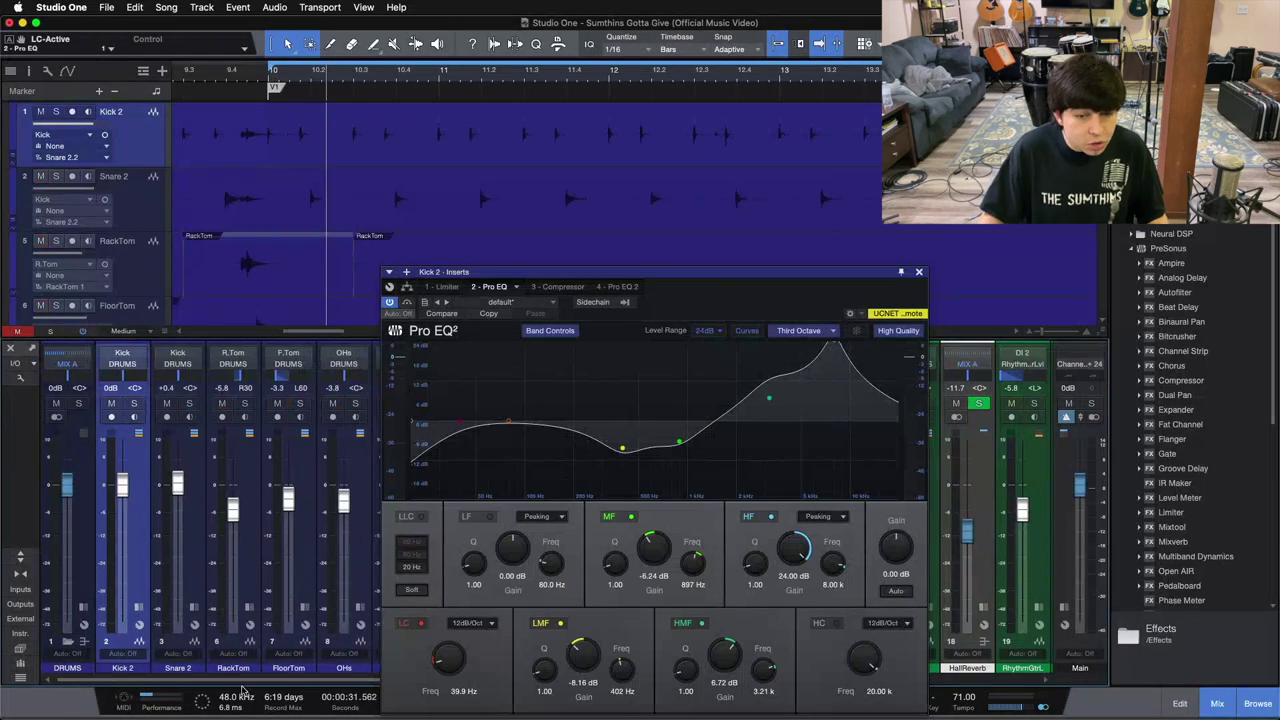
click(919, 272)
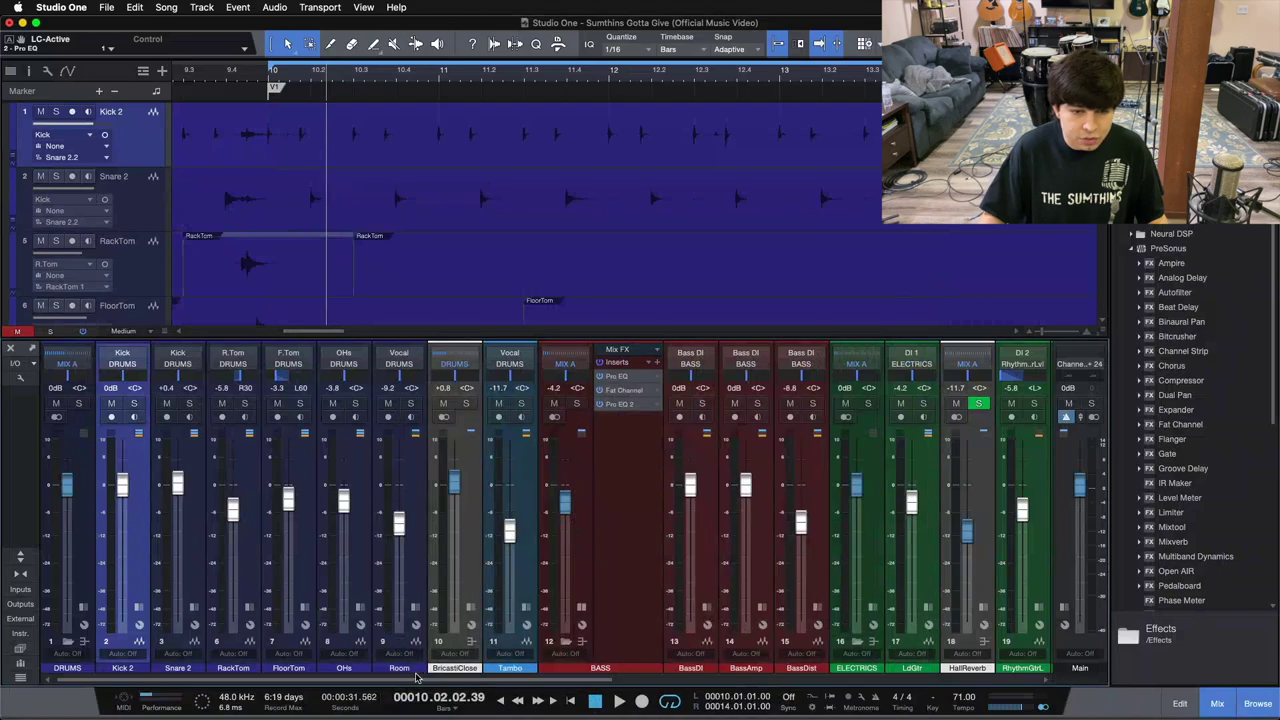
click(578, 607)
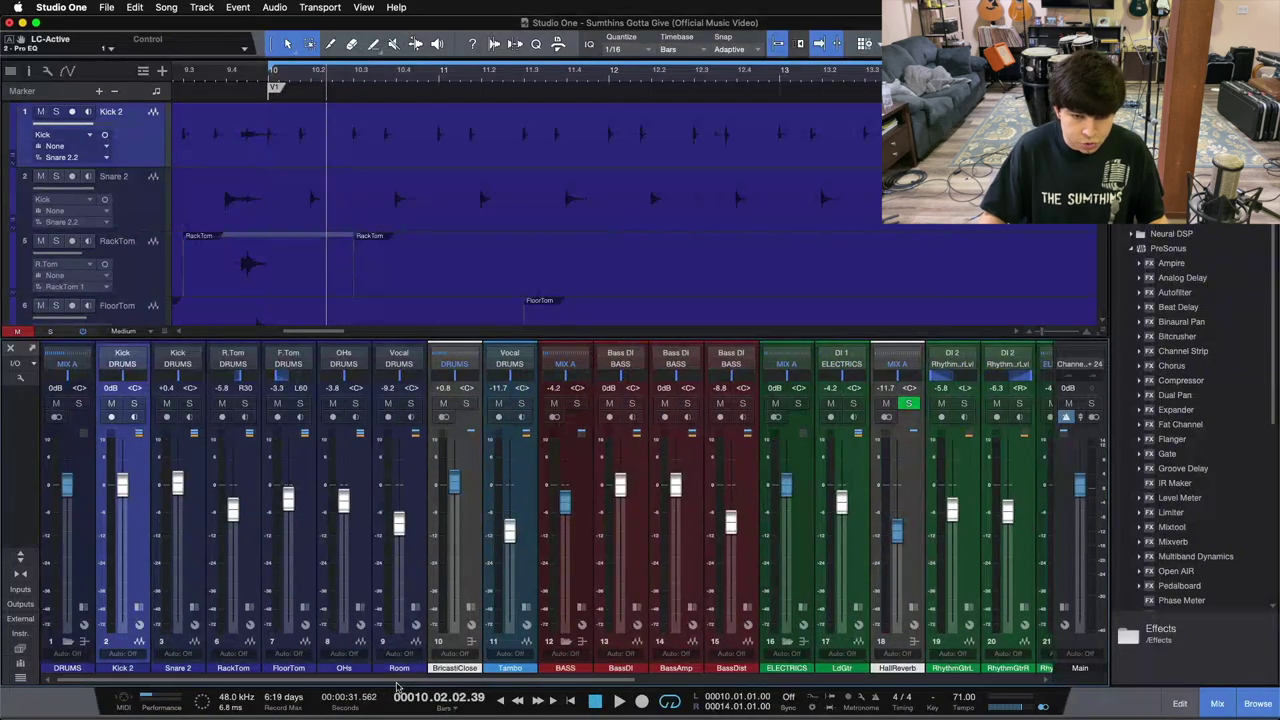
Open the first Pro EQ on Snare 2 to examine its curve, close it, and reselect the Kick 2 channel
click(194, 607)
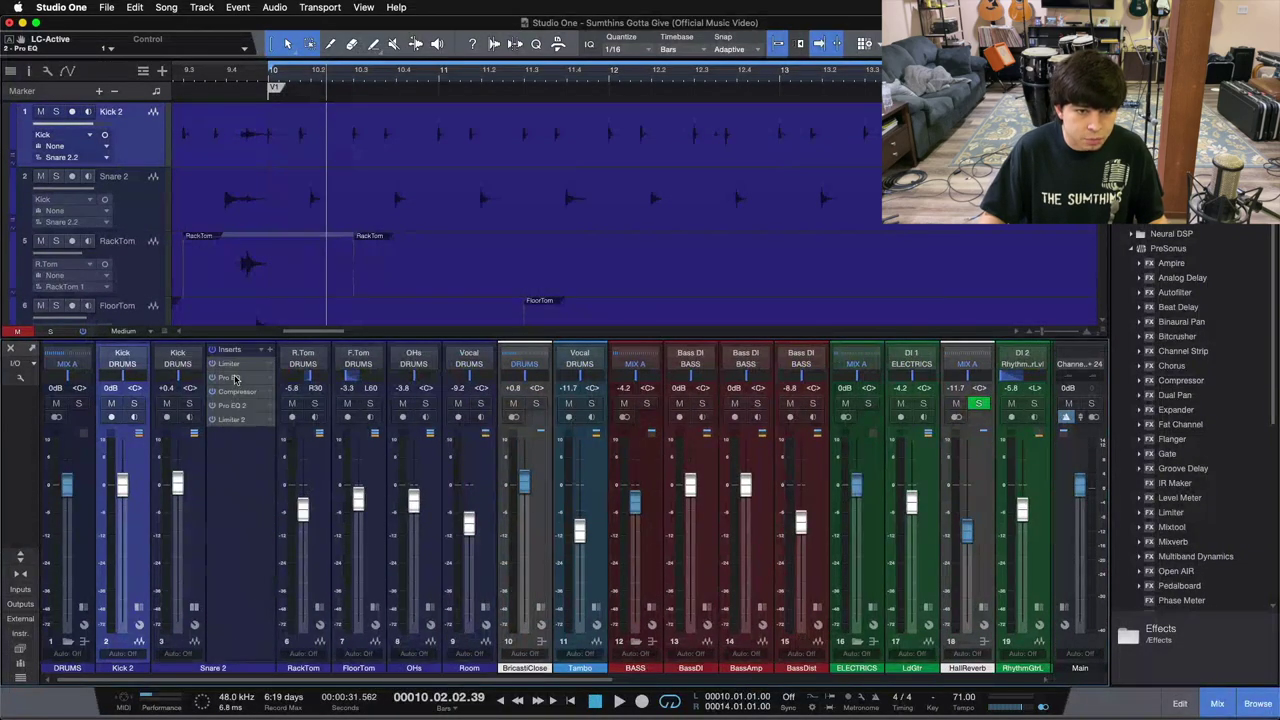
click(232, 377)
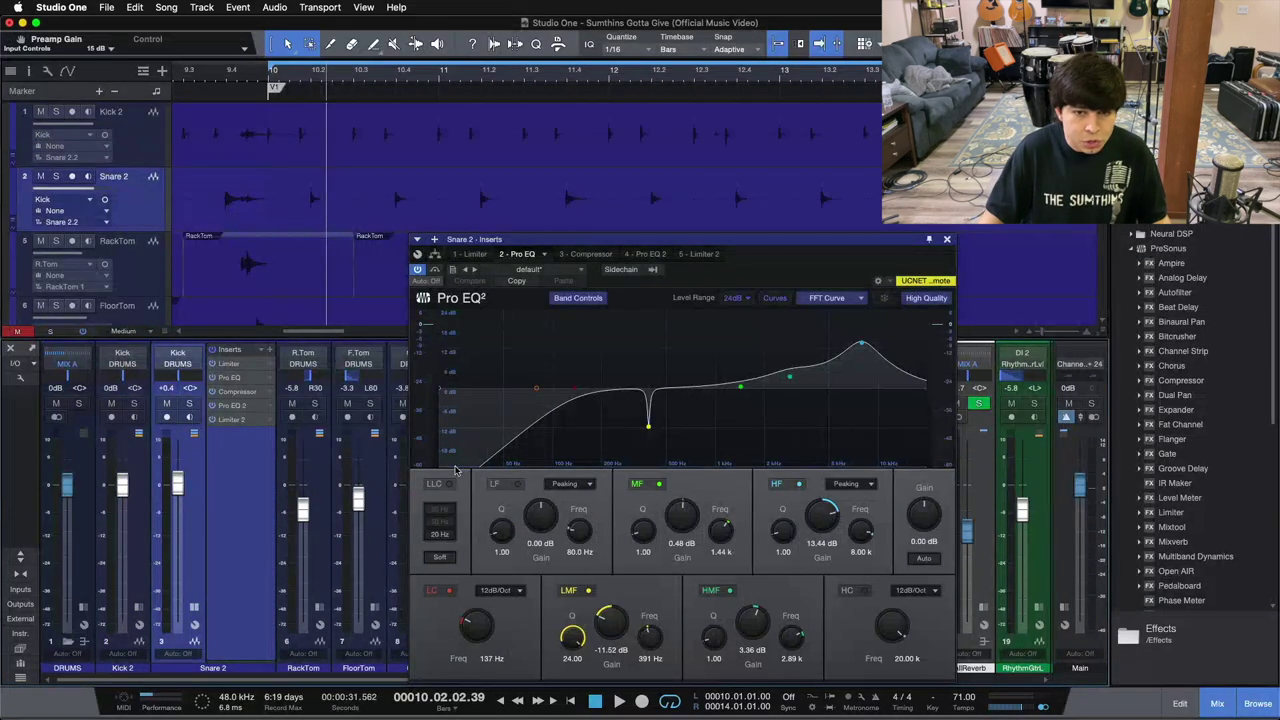
key(super+w)
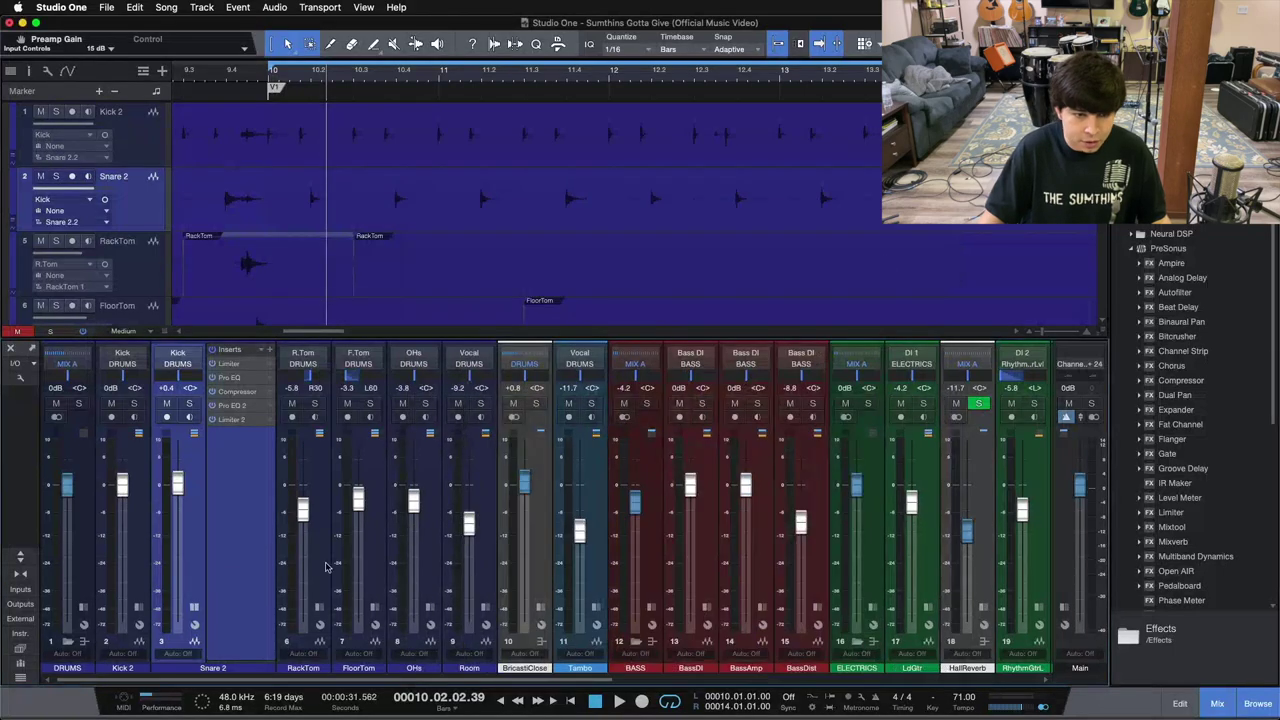
click(196, 608)
click(144, 577)
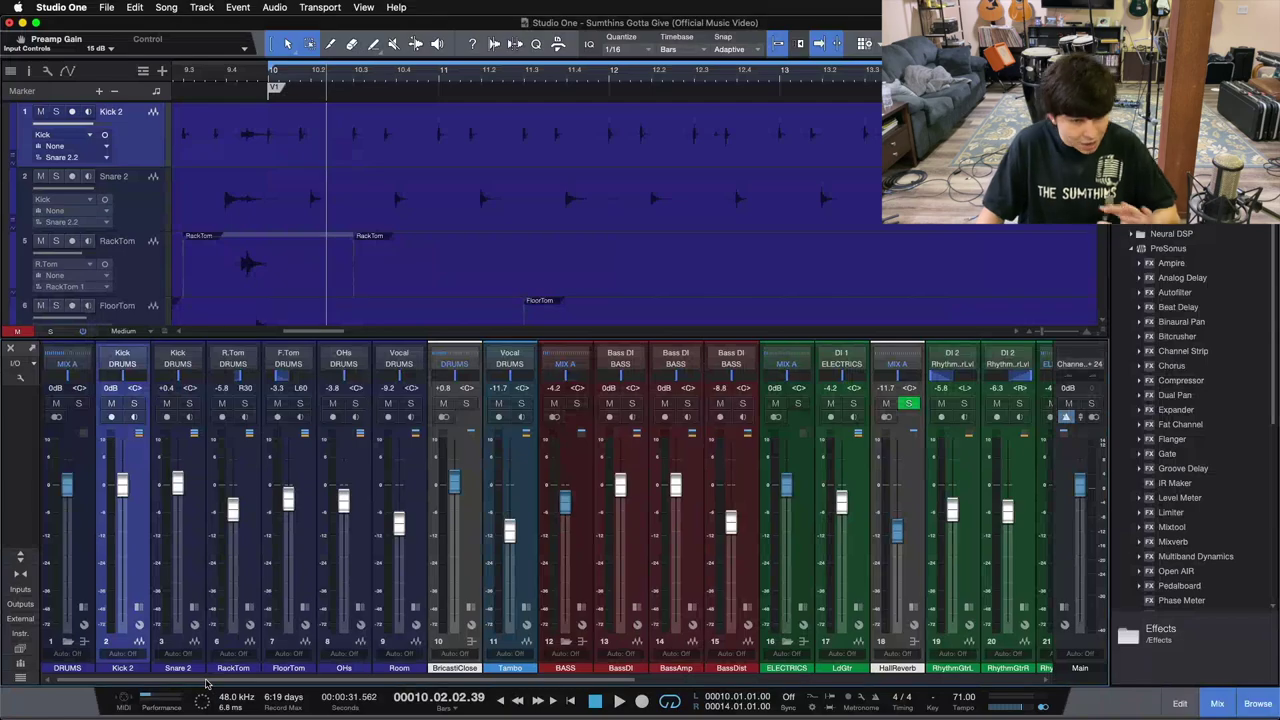
Compare Snare 2's Pro EQ 2 with its first Pro EQ, and collapse the channel after closing them
click(194, 608)
click(237, 410)
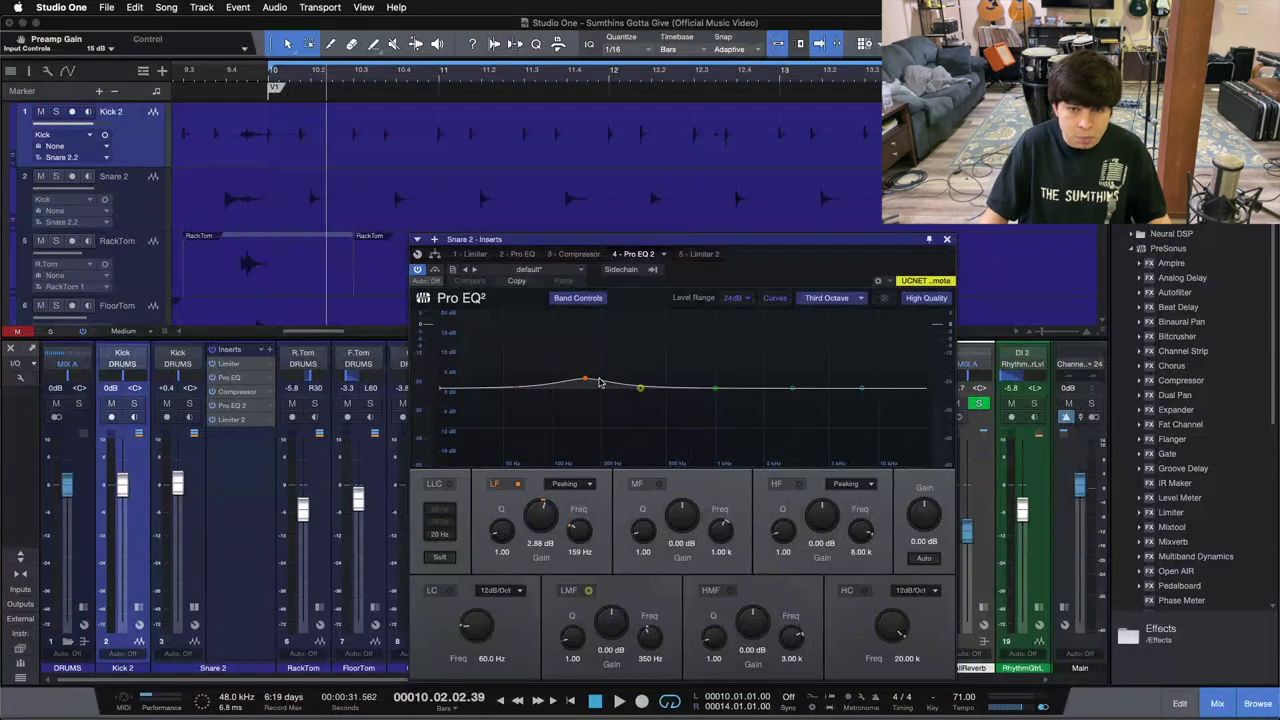
click(520, 254)
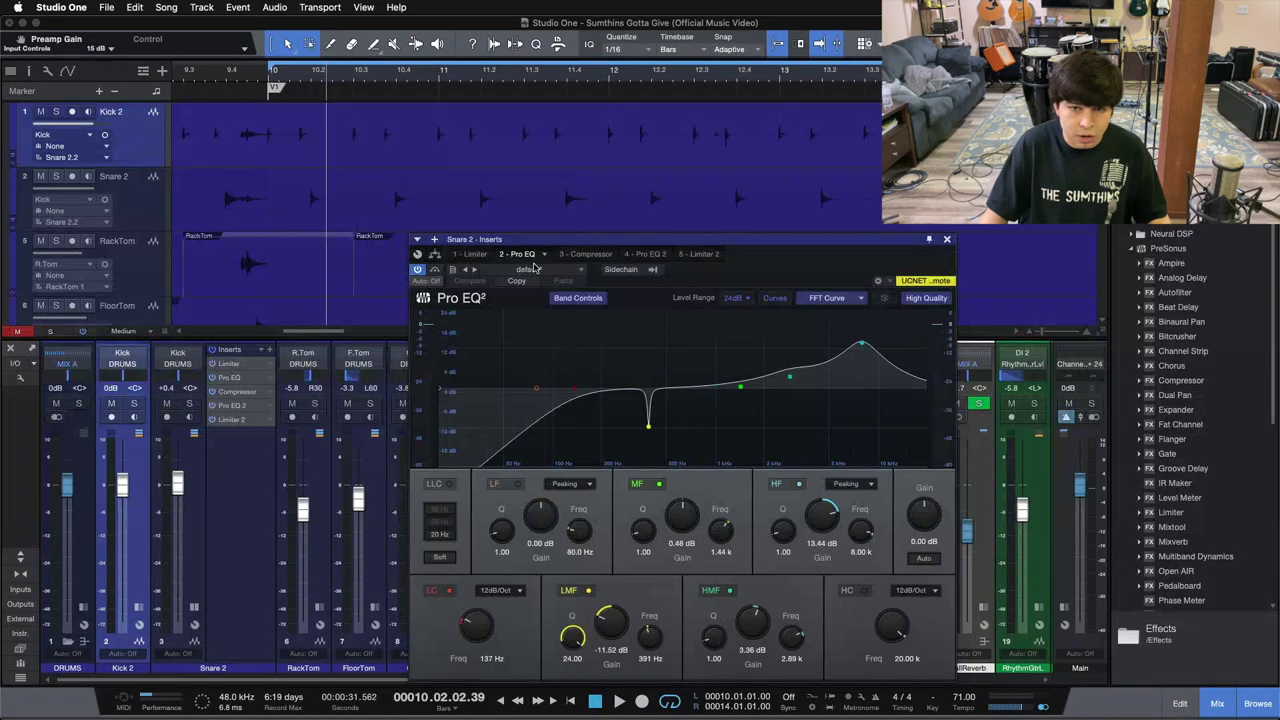
click(946, 240)
click(203, 614)
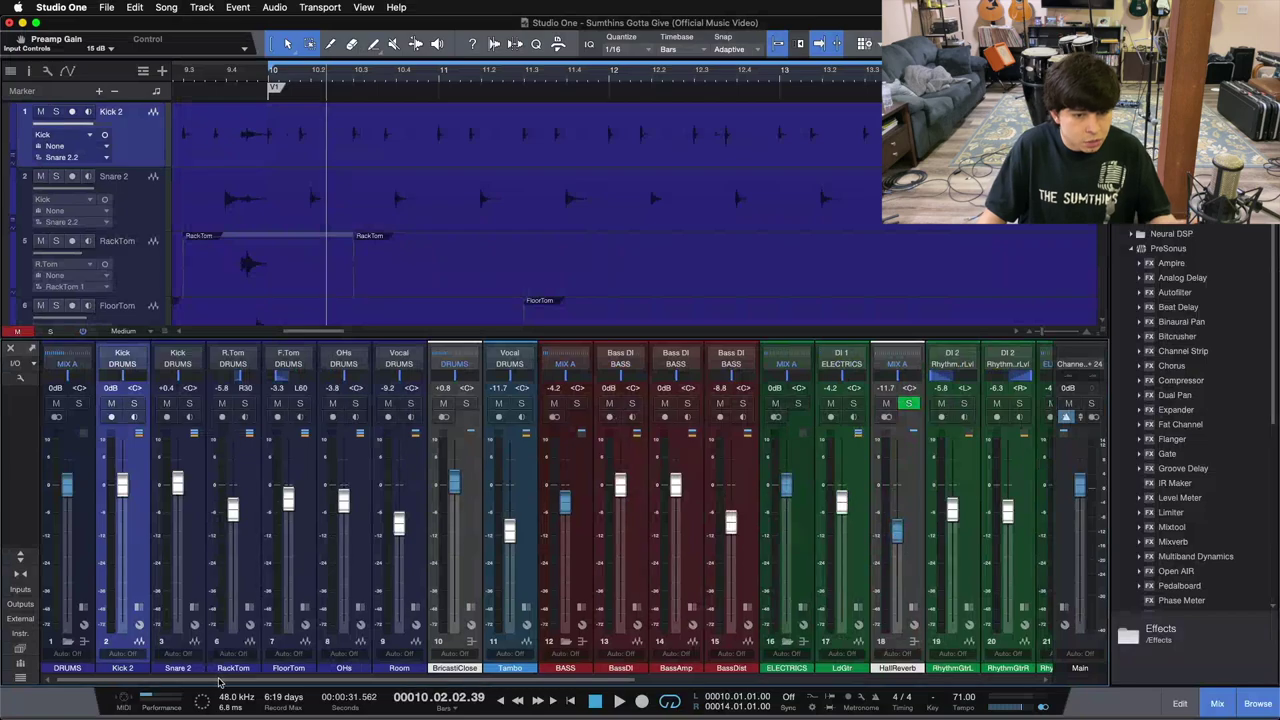
Open the Pro EQ on the RhythmGtrLvl bus, examine its low and high cuts, and close it
scroll(220, 681, right, 10)
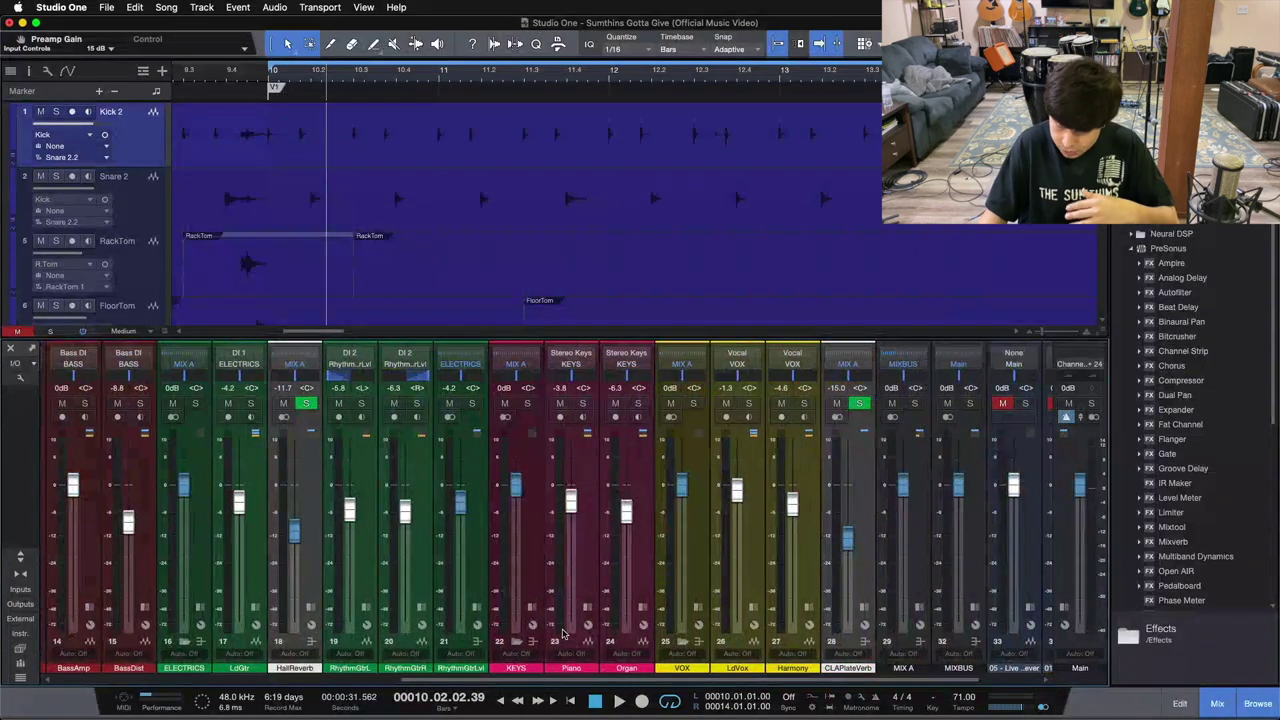
click(472, 608)
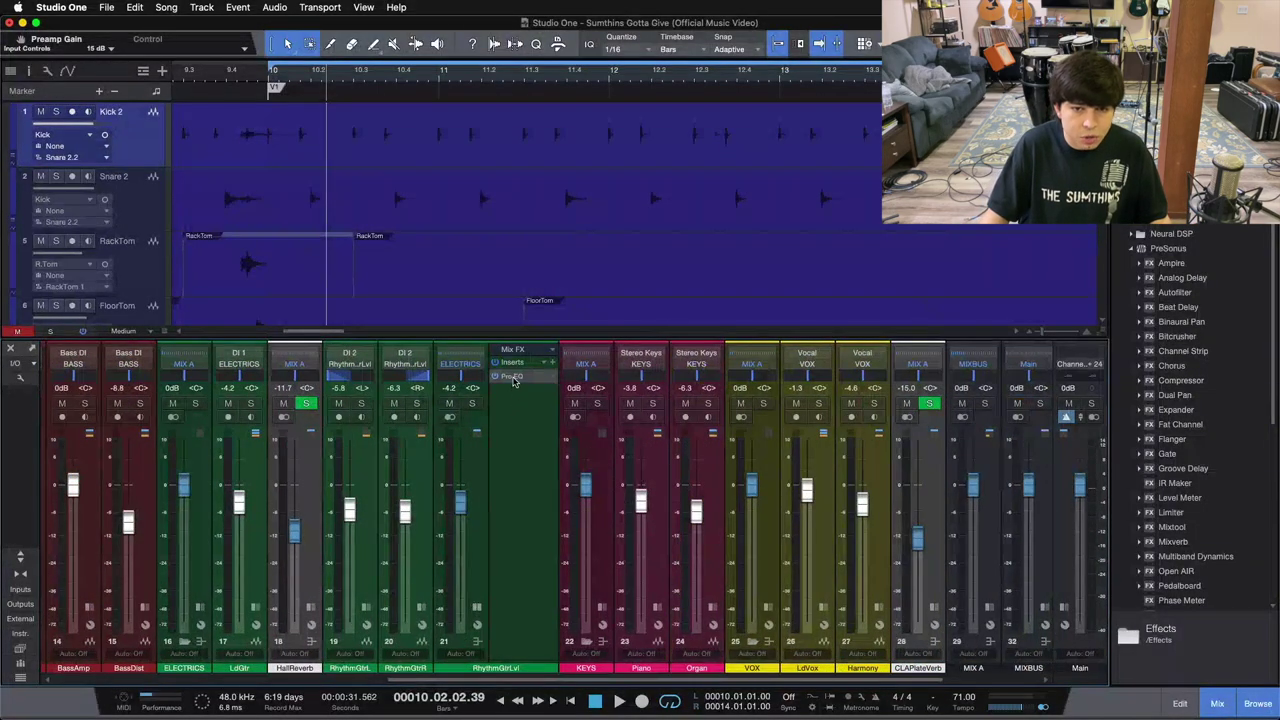
click(512, 377)
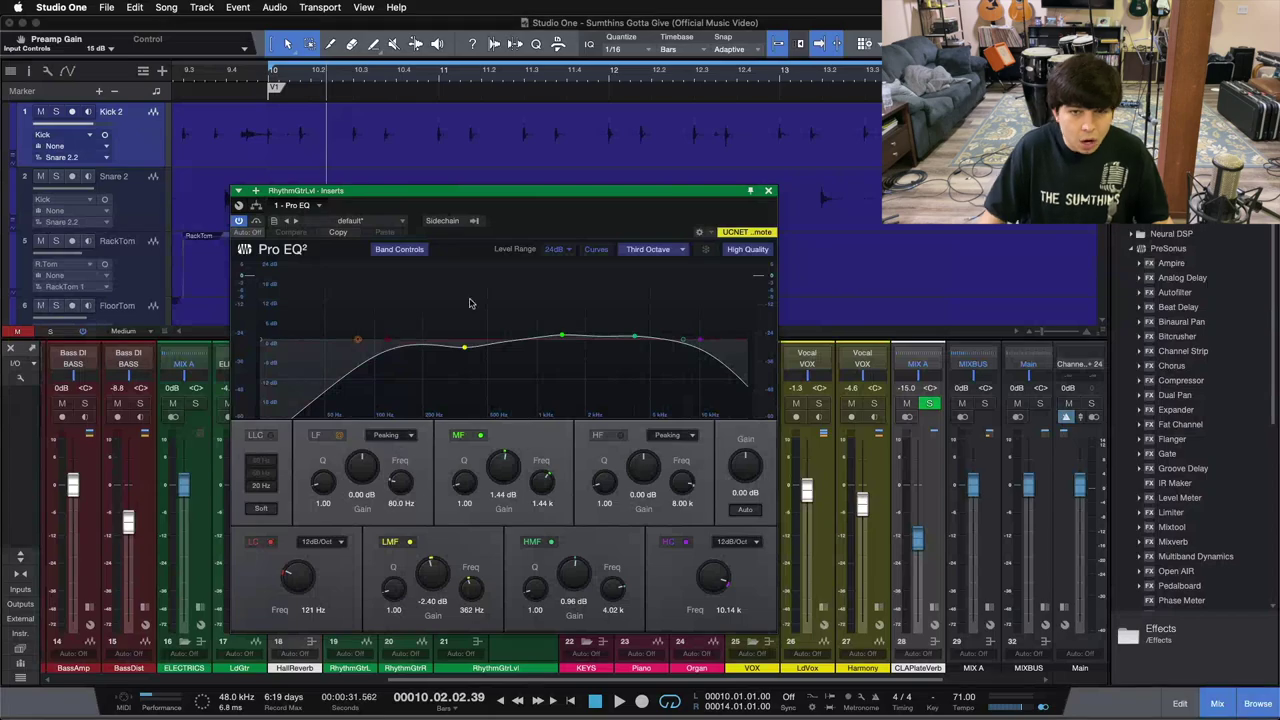
drag(530, 215, 918, 195)
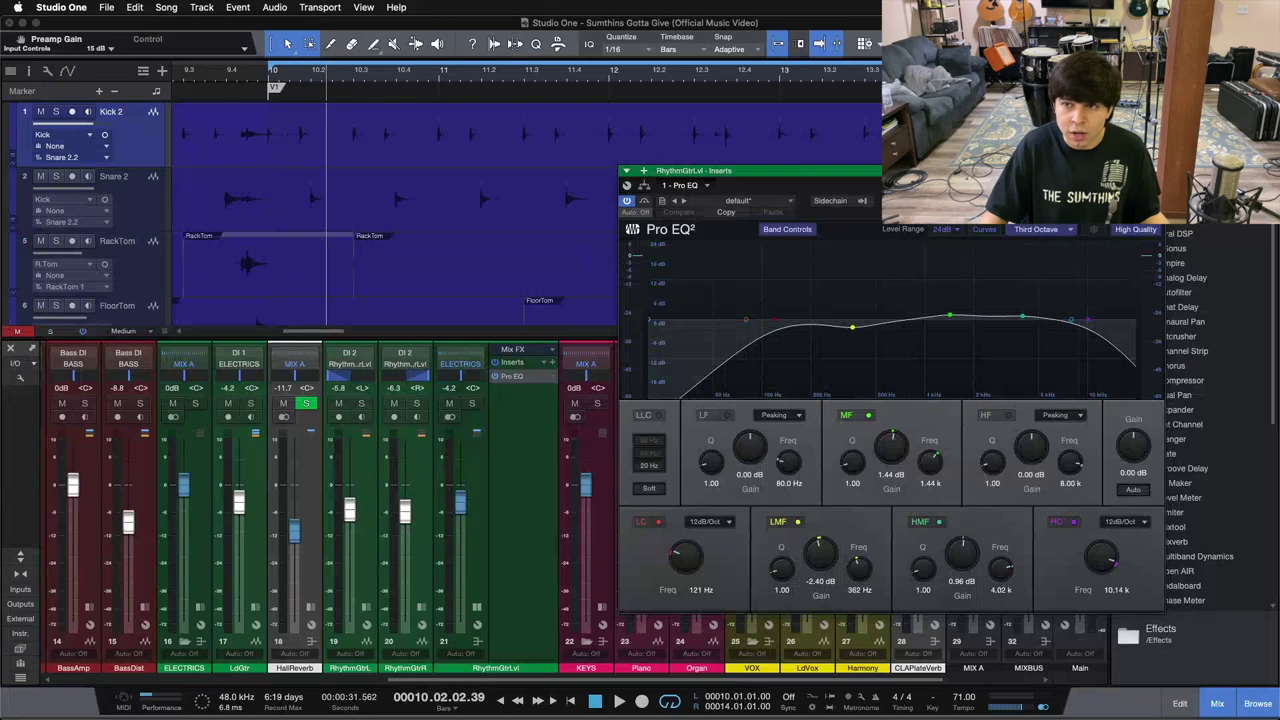
key(super+w)
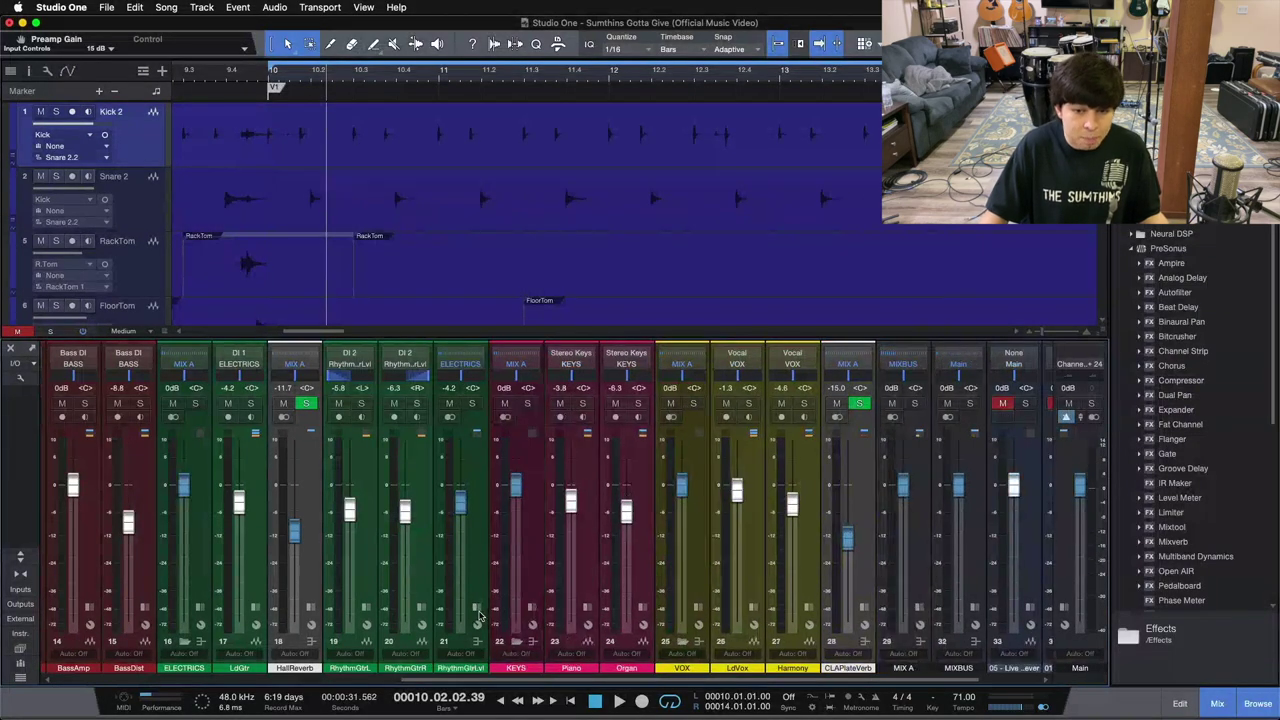
Expand the KEYS and Piano channels, examine the Piano's Pro EQ curve, and collapse both channels after closing it
click(532, 608)
click(657, 608)
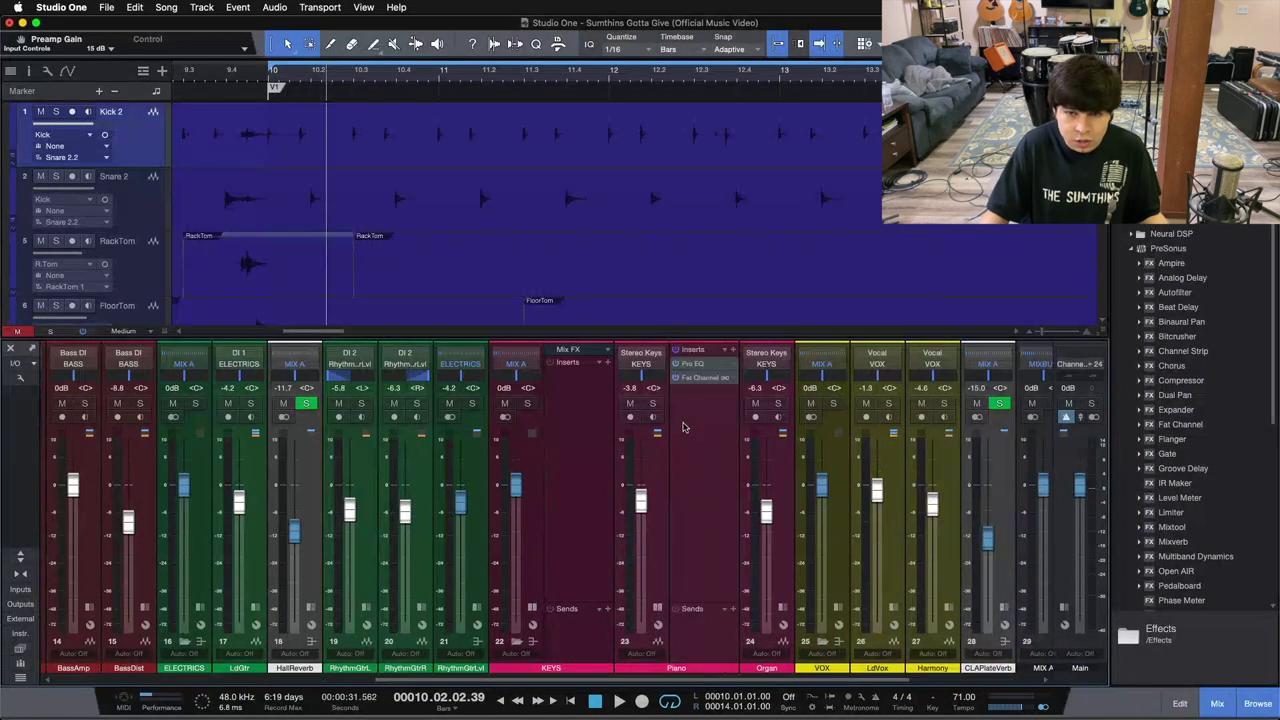
click(697, 366)
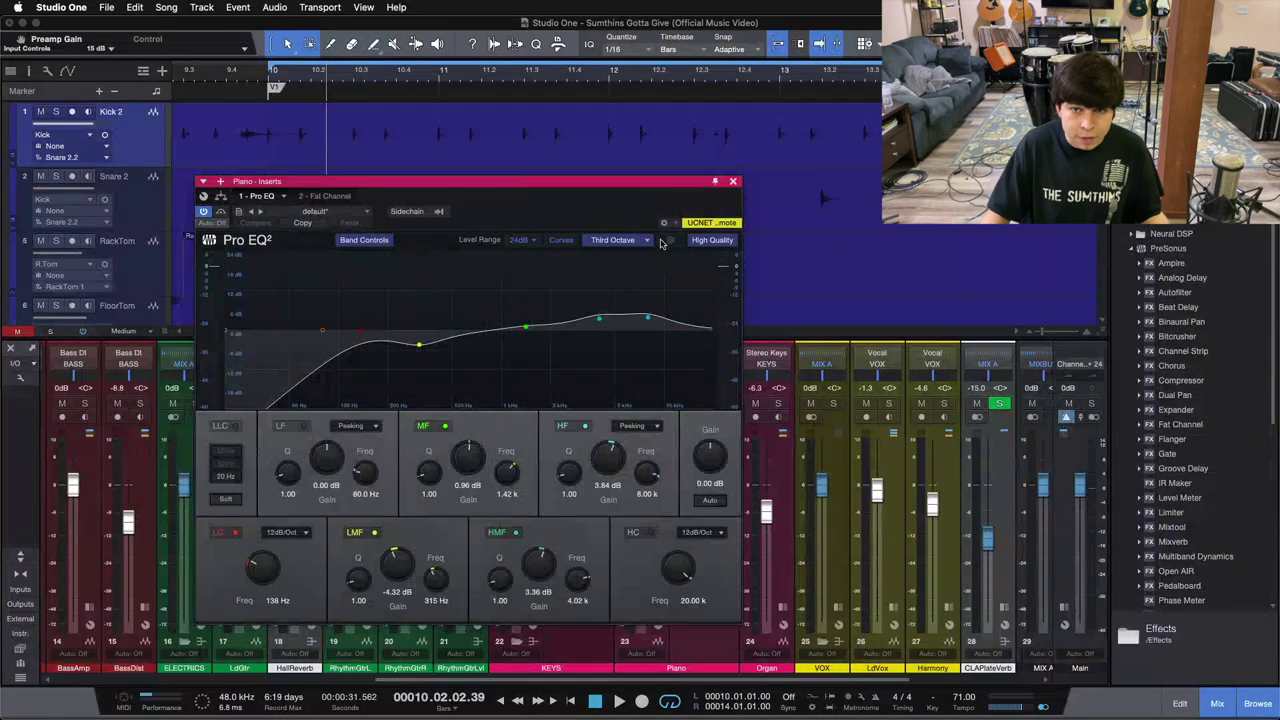
click(733, 182)
click(587, 607)
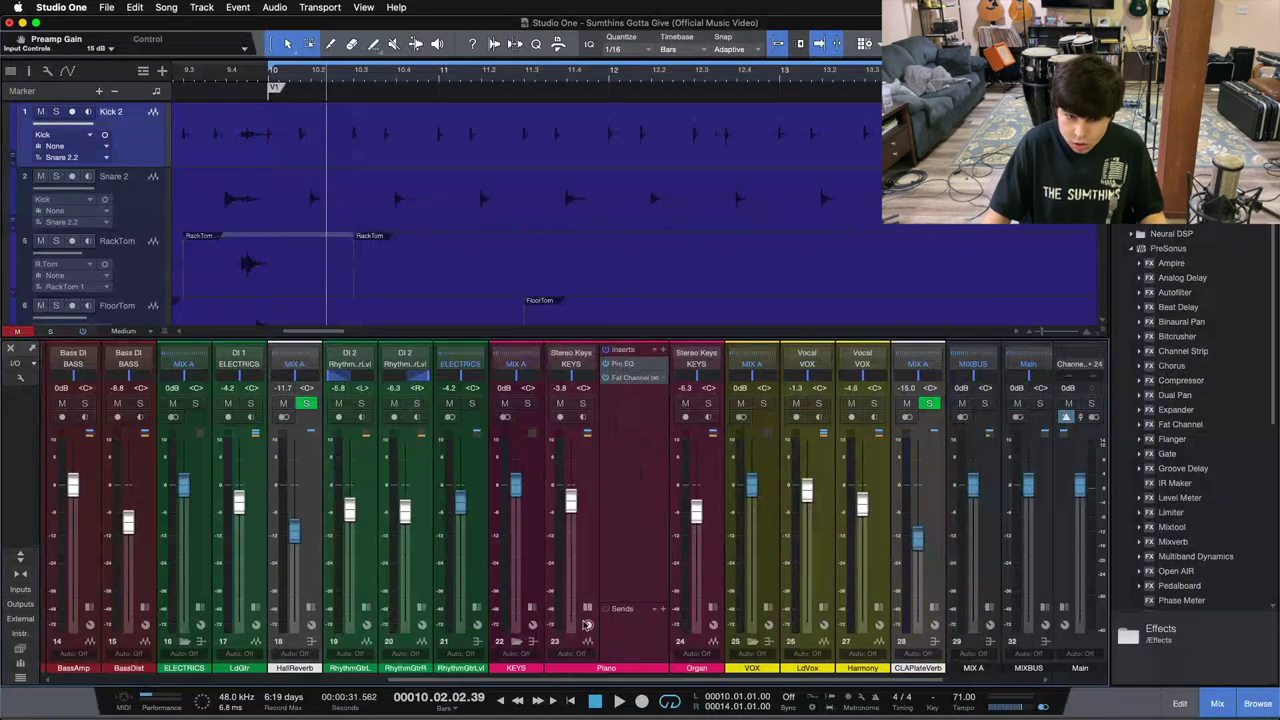
click(588, 607)
Open the Pro EQ on the Organ channel and examine its low cut and low-mid bands
click(642, 608)
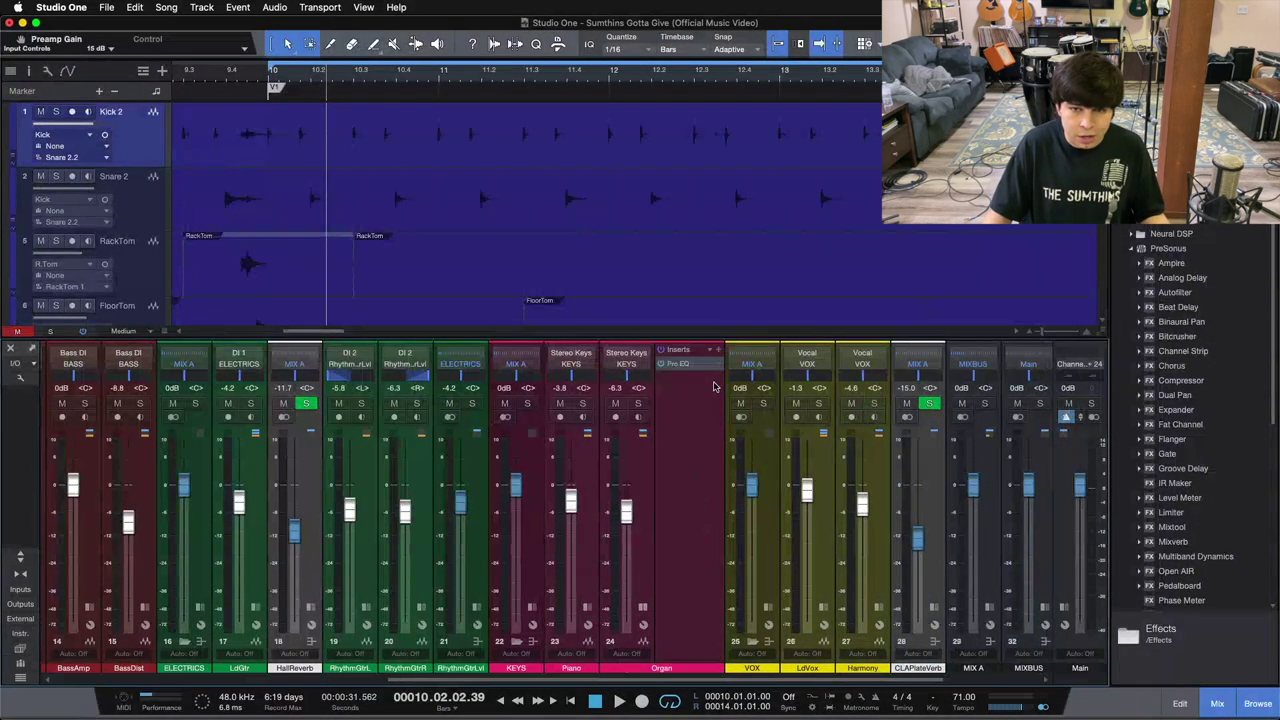
click(684, 365)
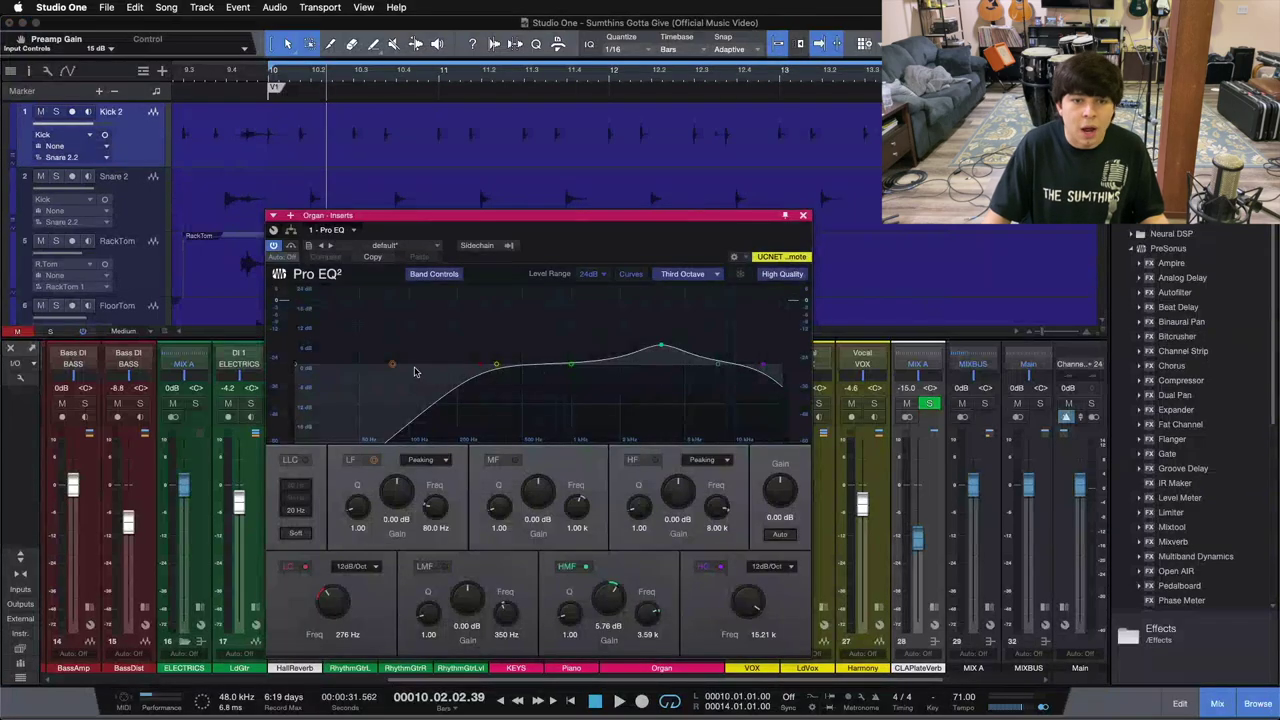
click(492, 365)
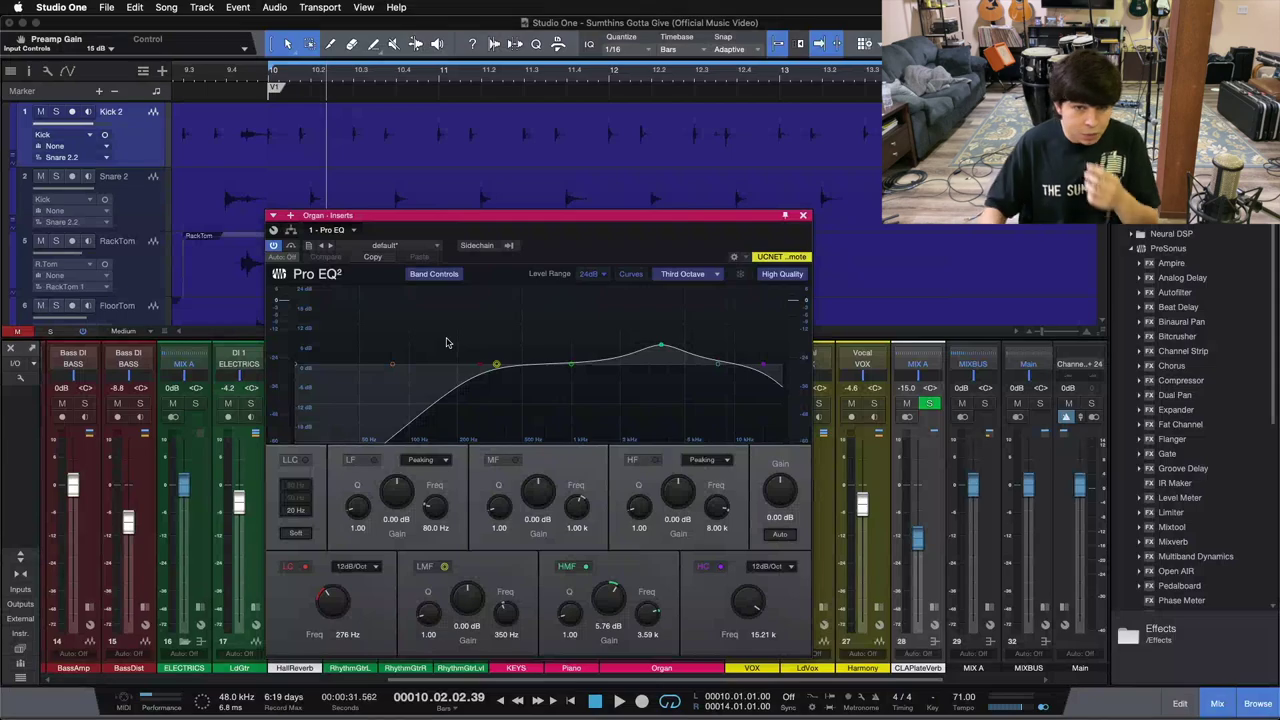
click(424, 568)
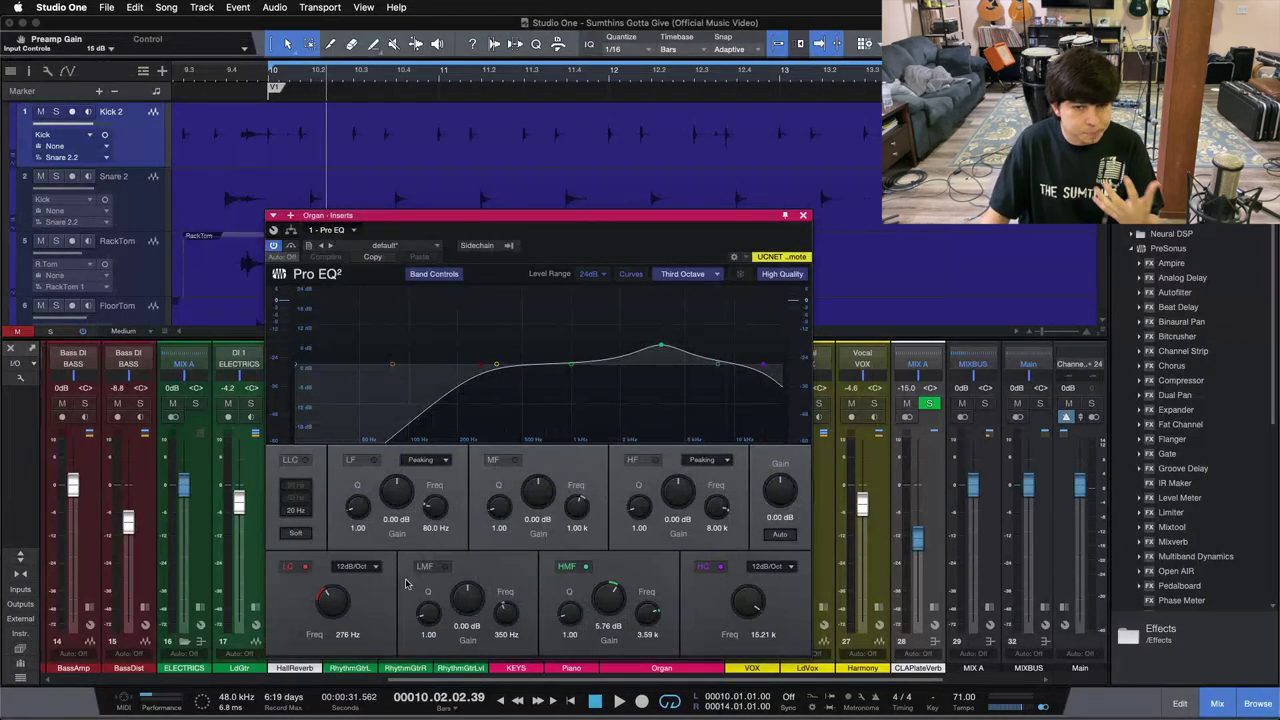
click(444, 566)
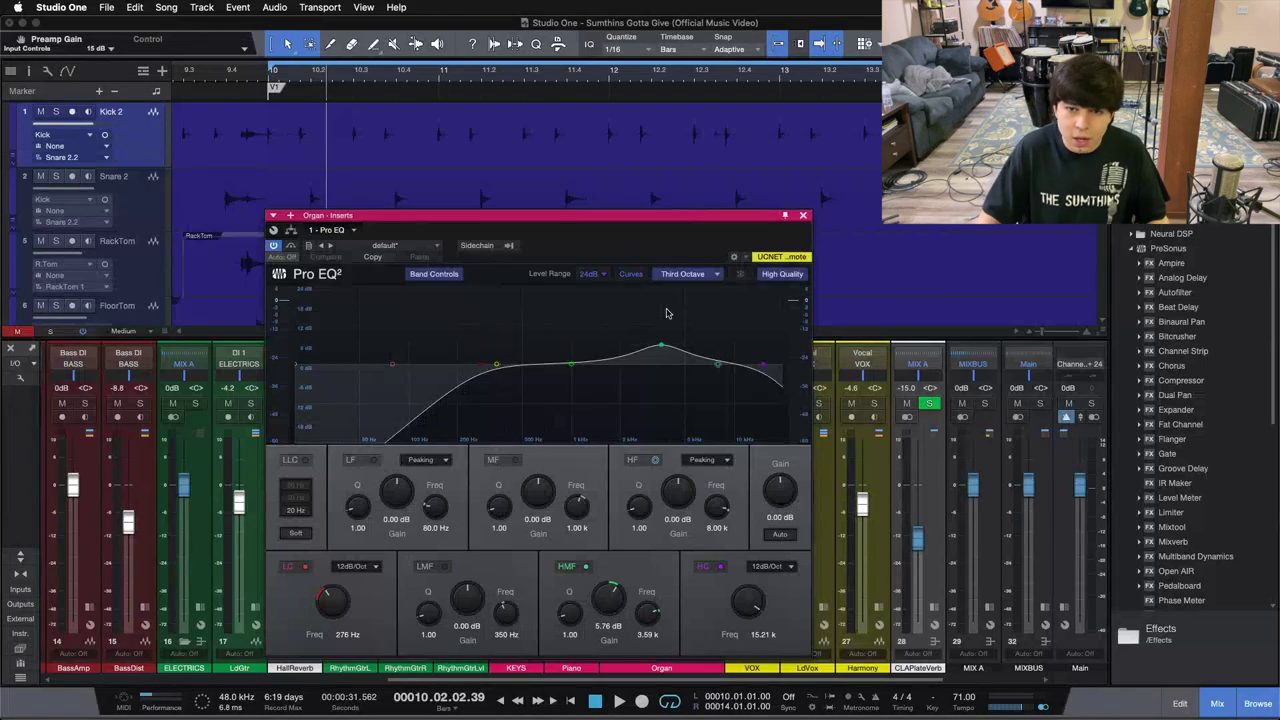
Solo the Organ channel with its Pro EQ open and start playback from bar 10 with the low cut active
mouse_move(600, 215)
mouse_down()
mouse_move(281, 174)
mouse_move(580, 227)
mouse_up()
click(637, 404)
click(268, 582)
click(268, 582)
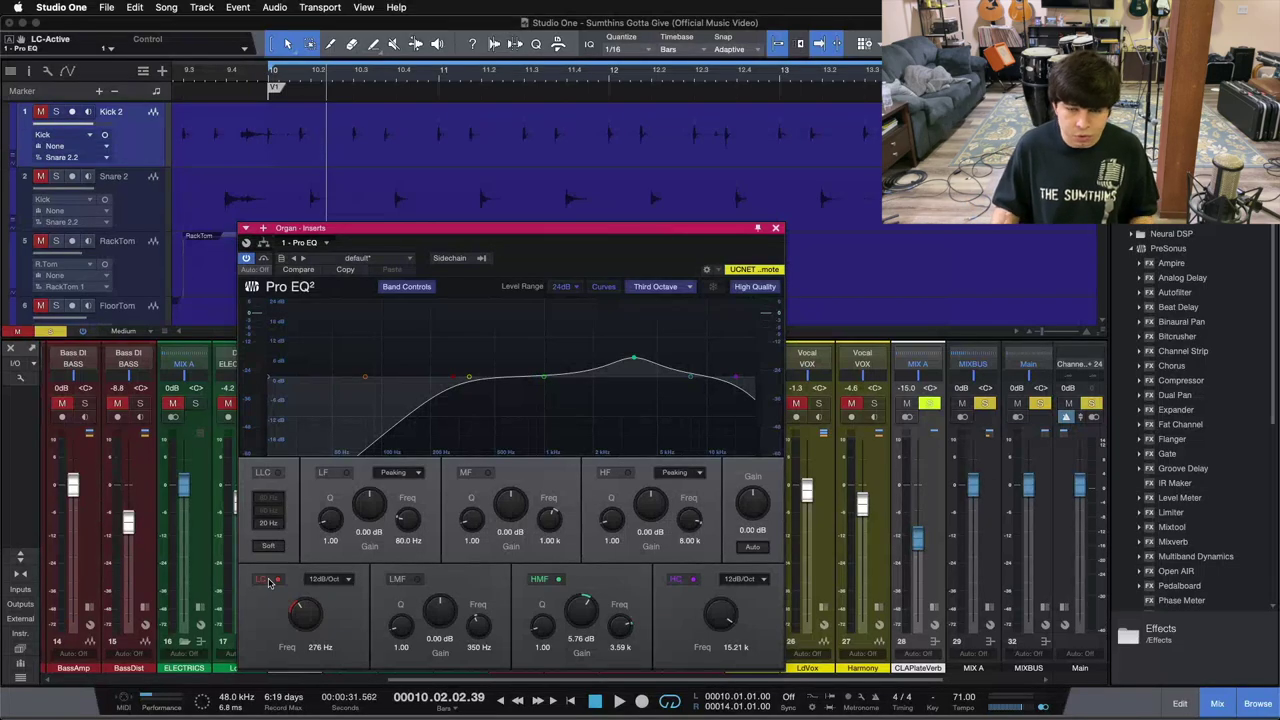
key(space)
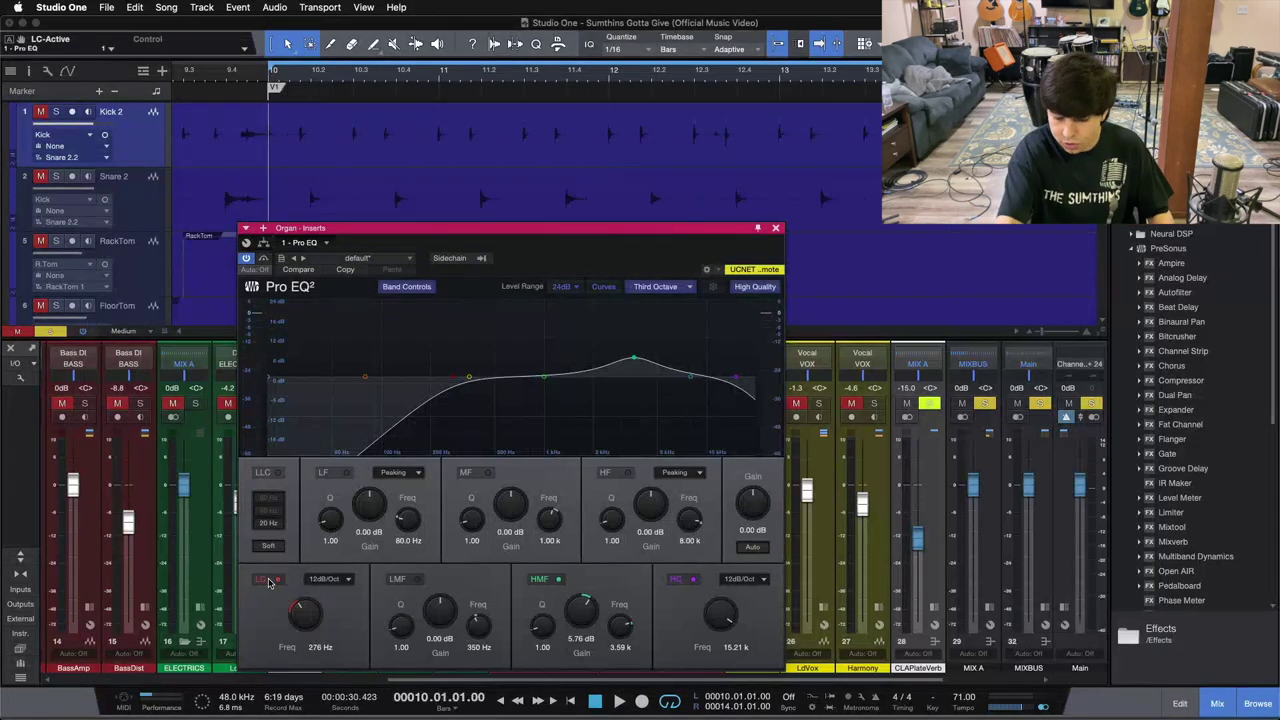
key(space)
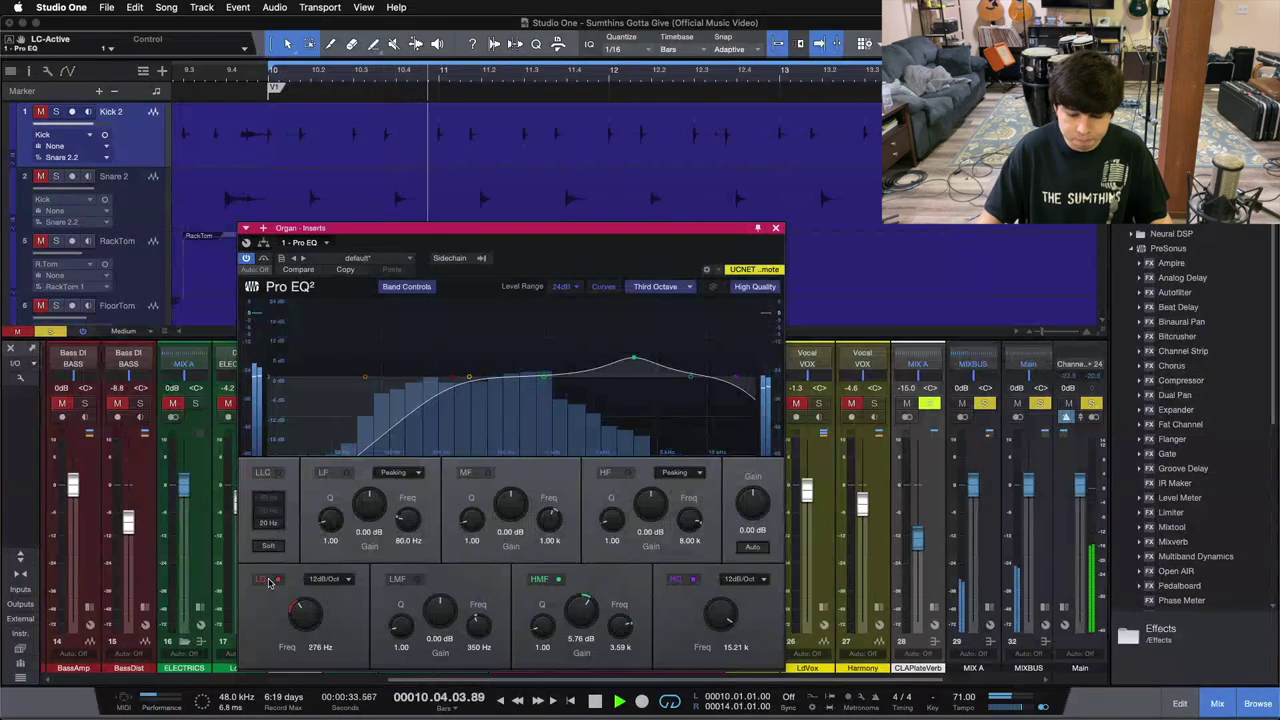
Compare the Organ with its low cut bypassed and active twice during playback, and stop playback
click(268, 582)
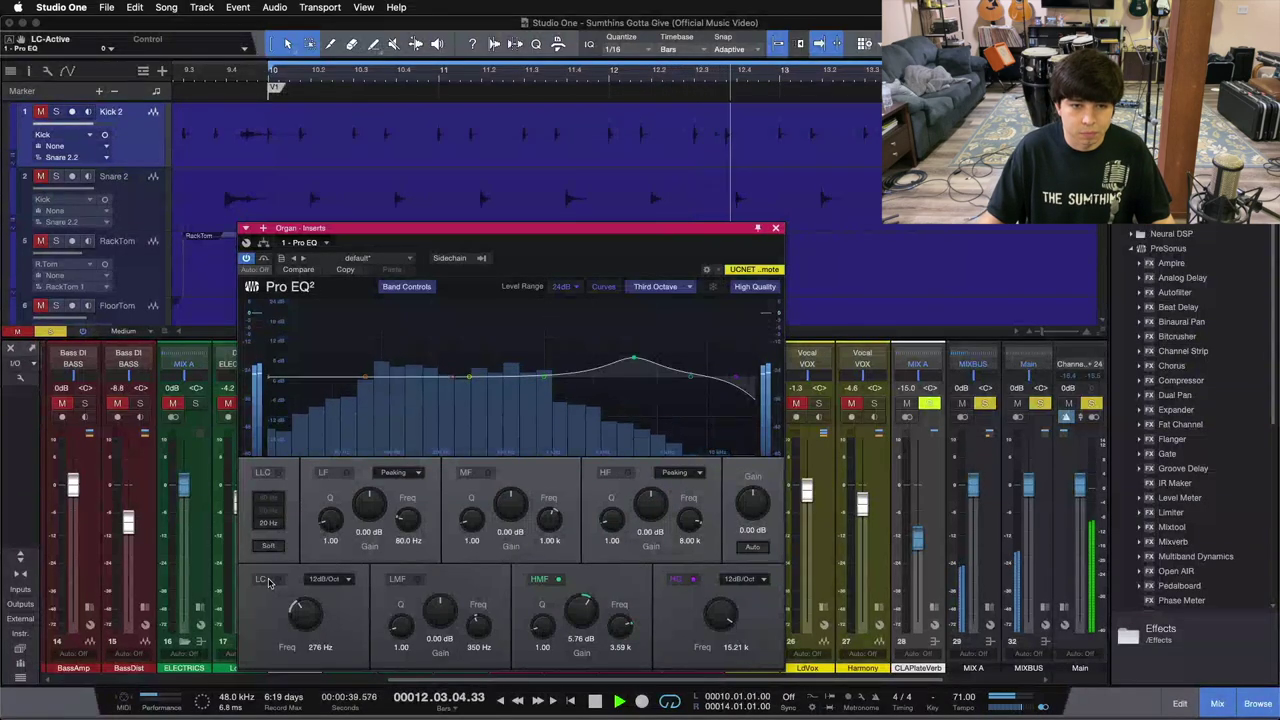
click(268, 582)
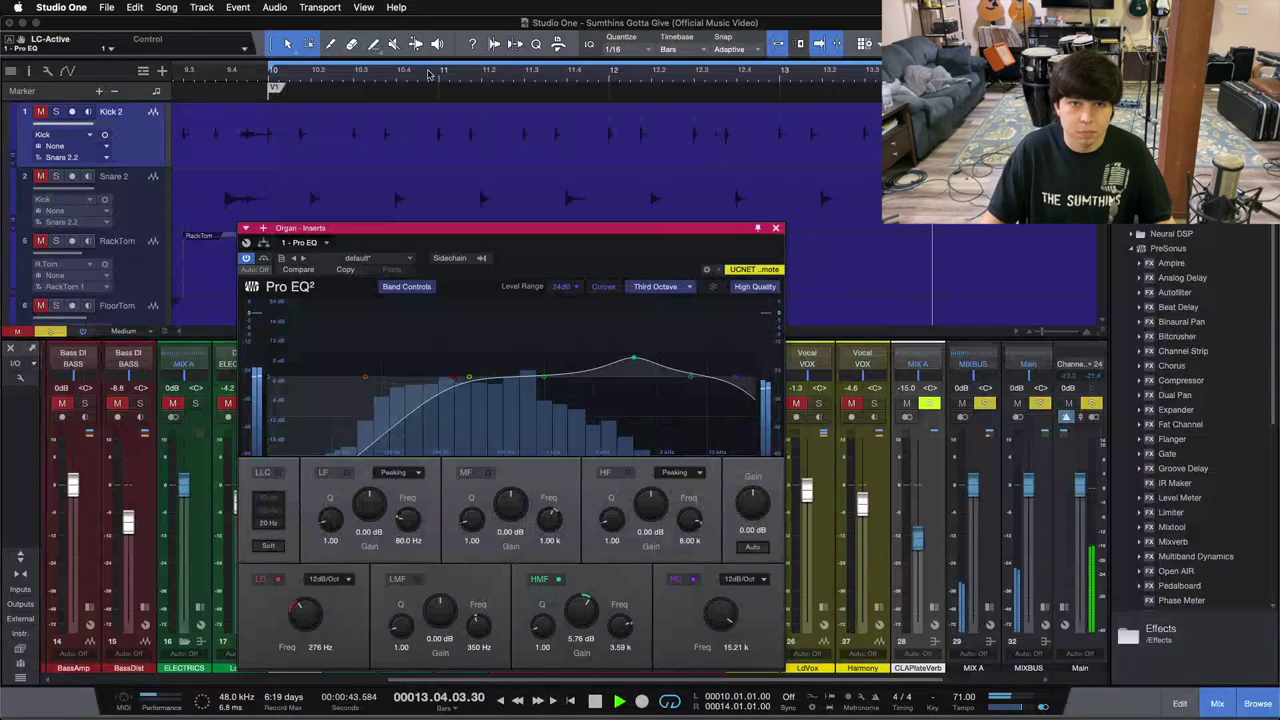
scroll(530, 80, down, 3)
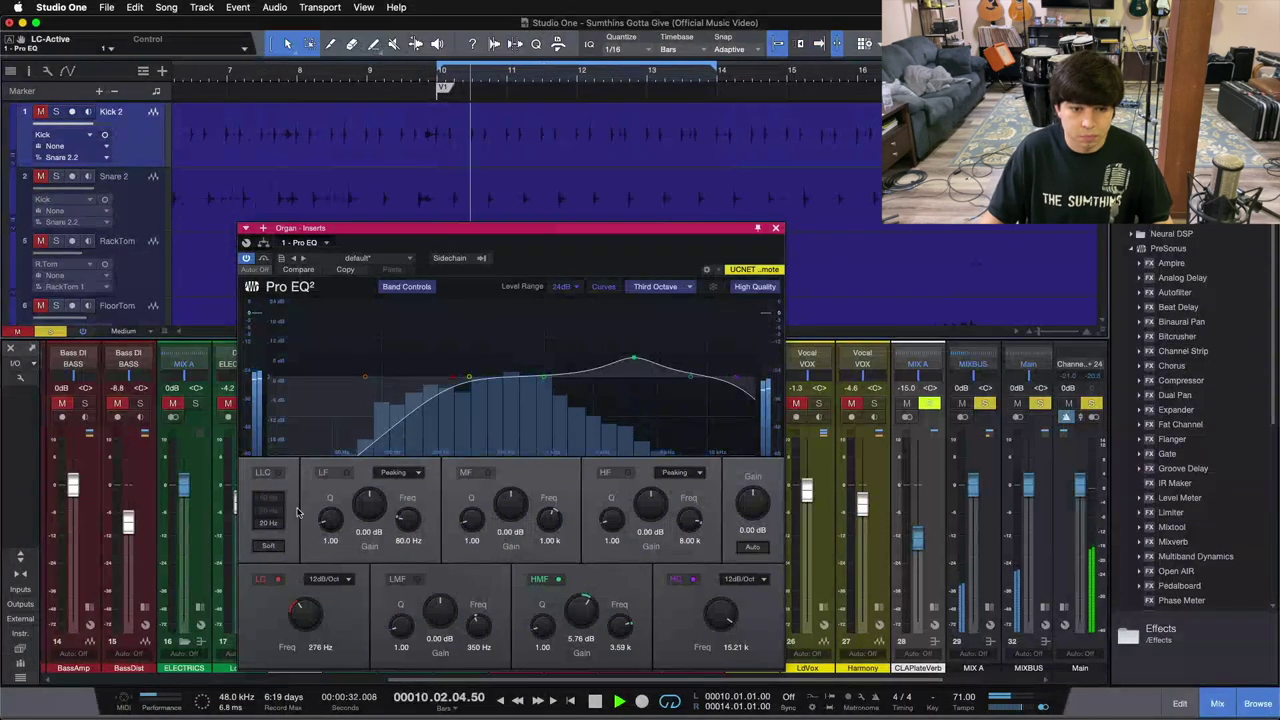
click(268, 582)
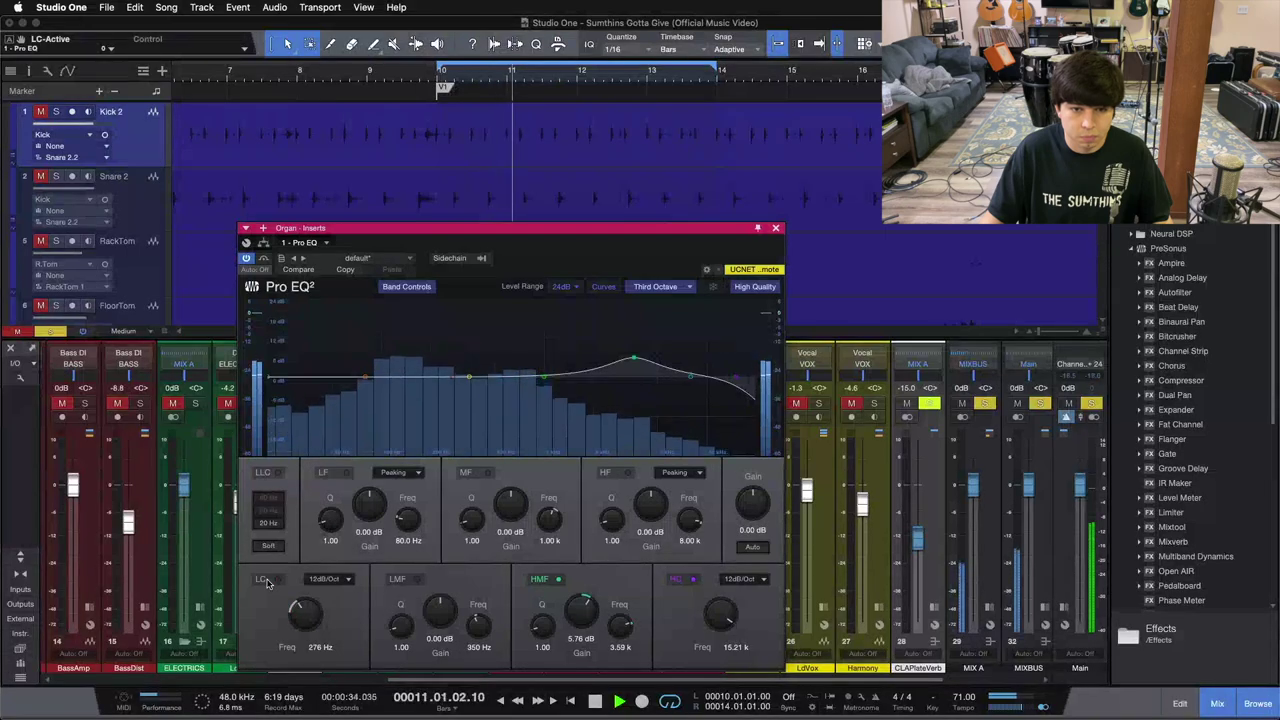
click(268, 582)
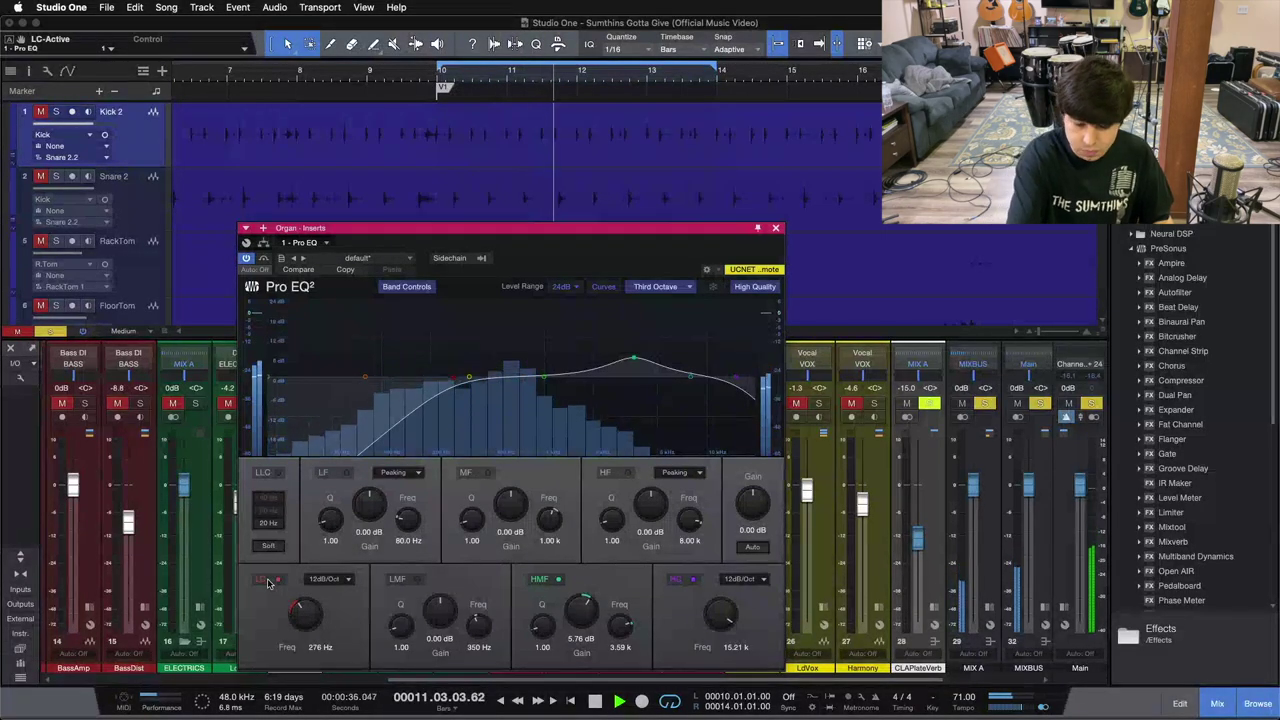
key(f)
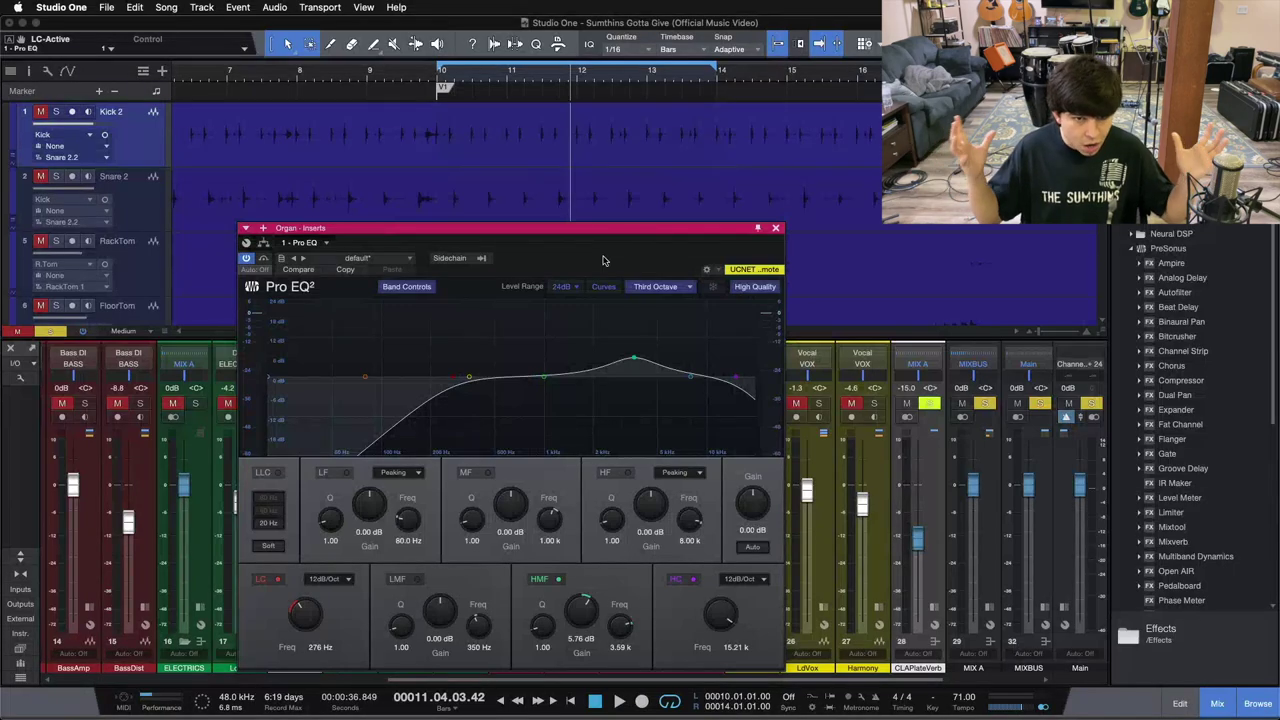
Close the Organ's Pro EQ, and clear the solo after selecting the Kick 2 channel
click(776, 229)
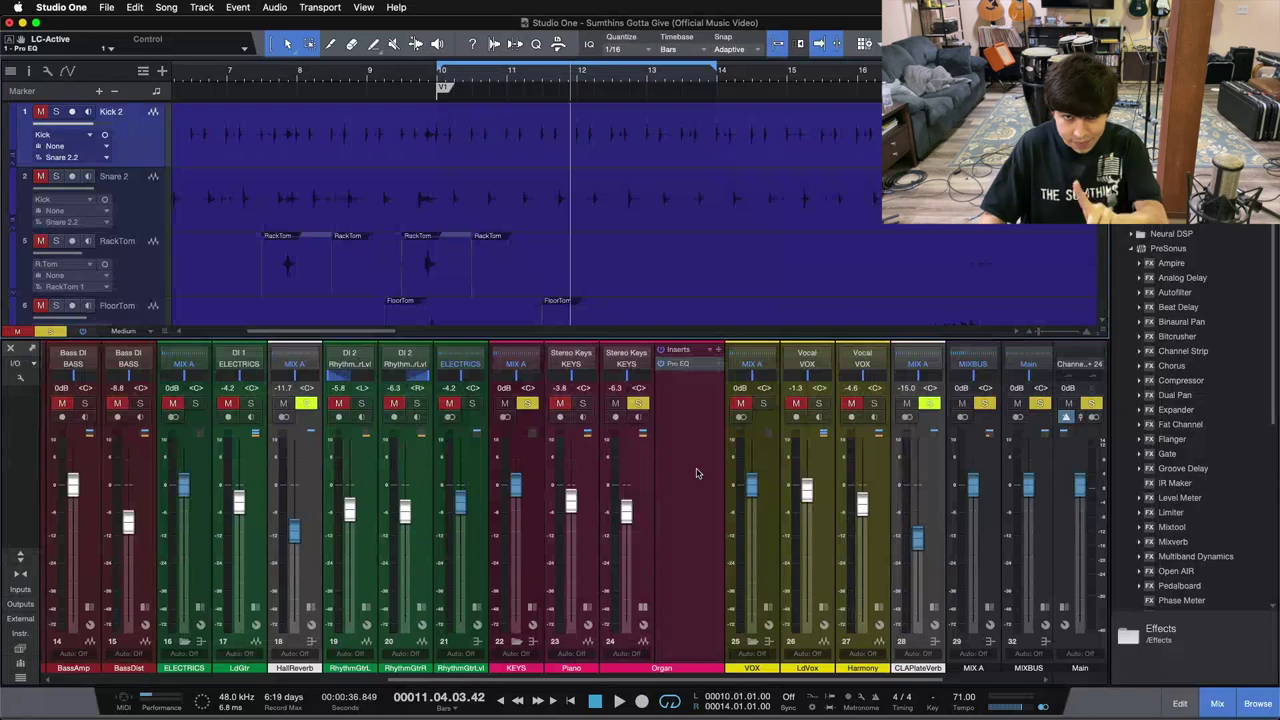
click(697, 473)
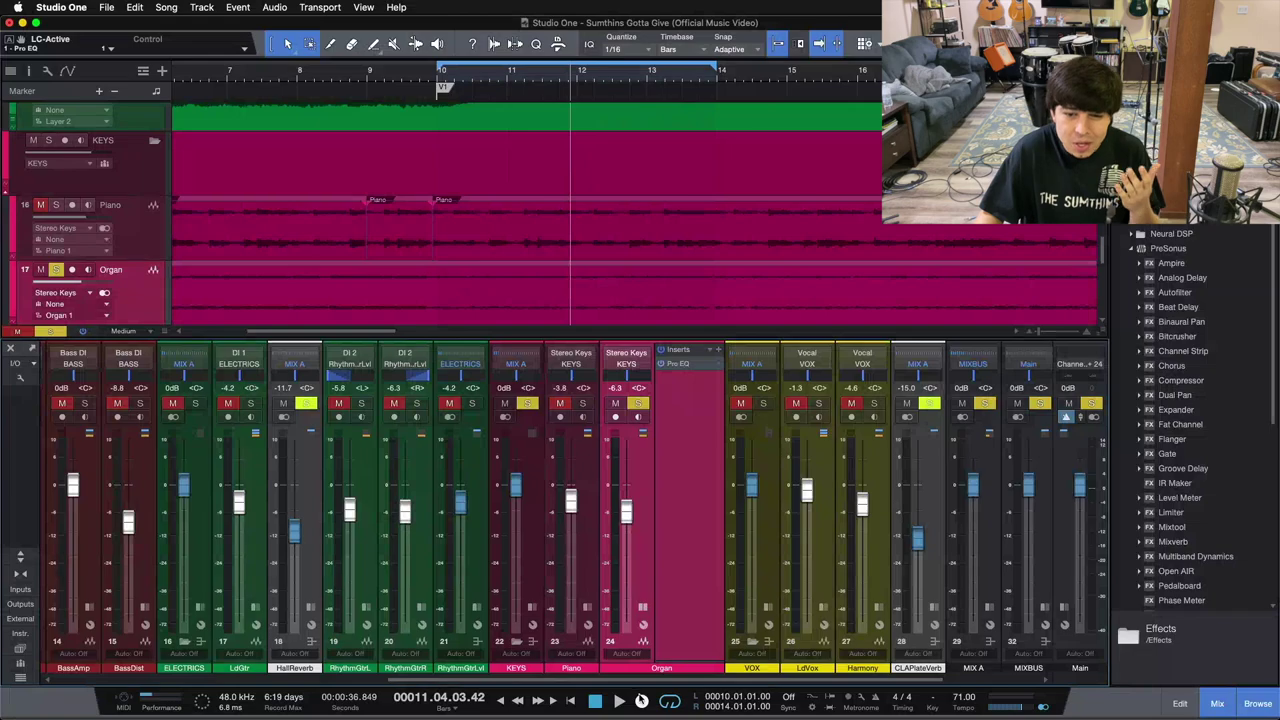
drag(636, 686, 296, 686)
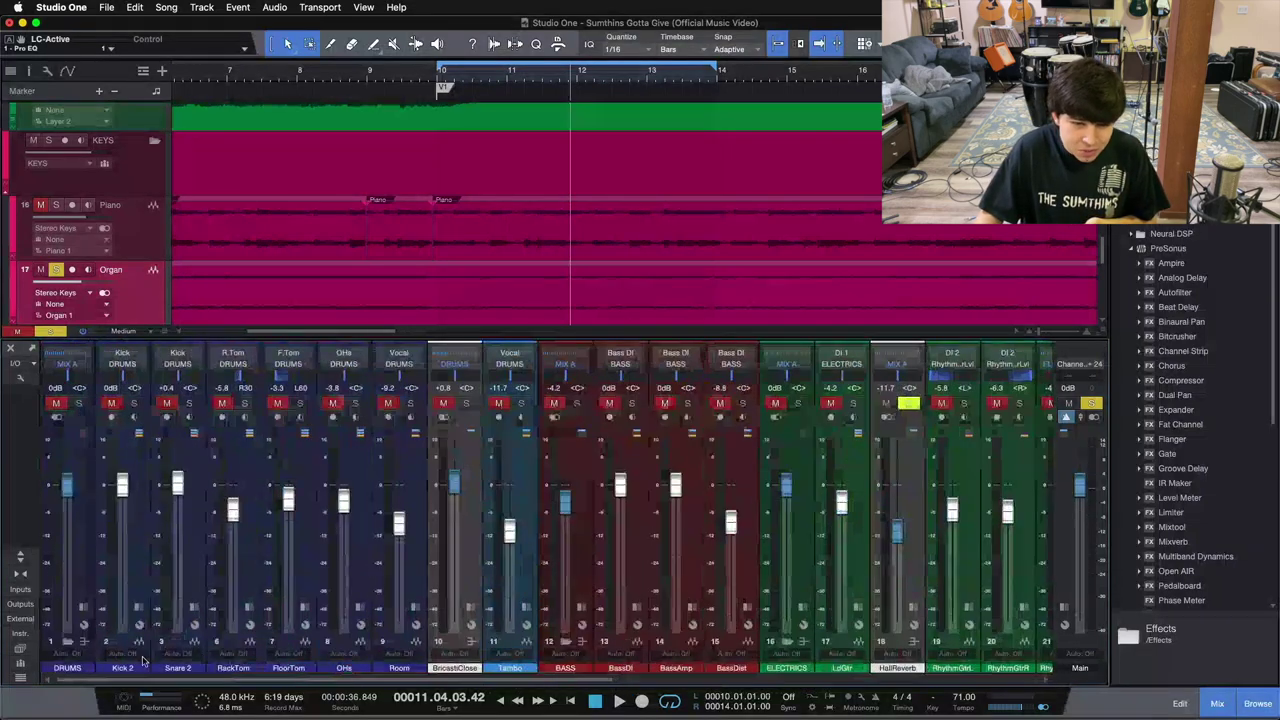
click(137, 552)
key(shift+alt+s)
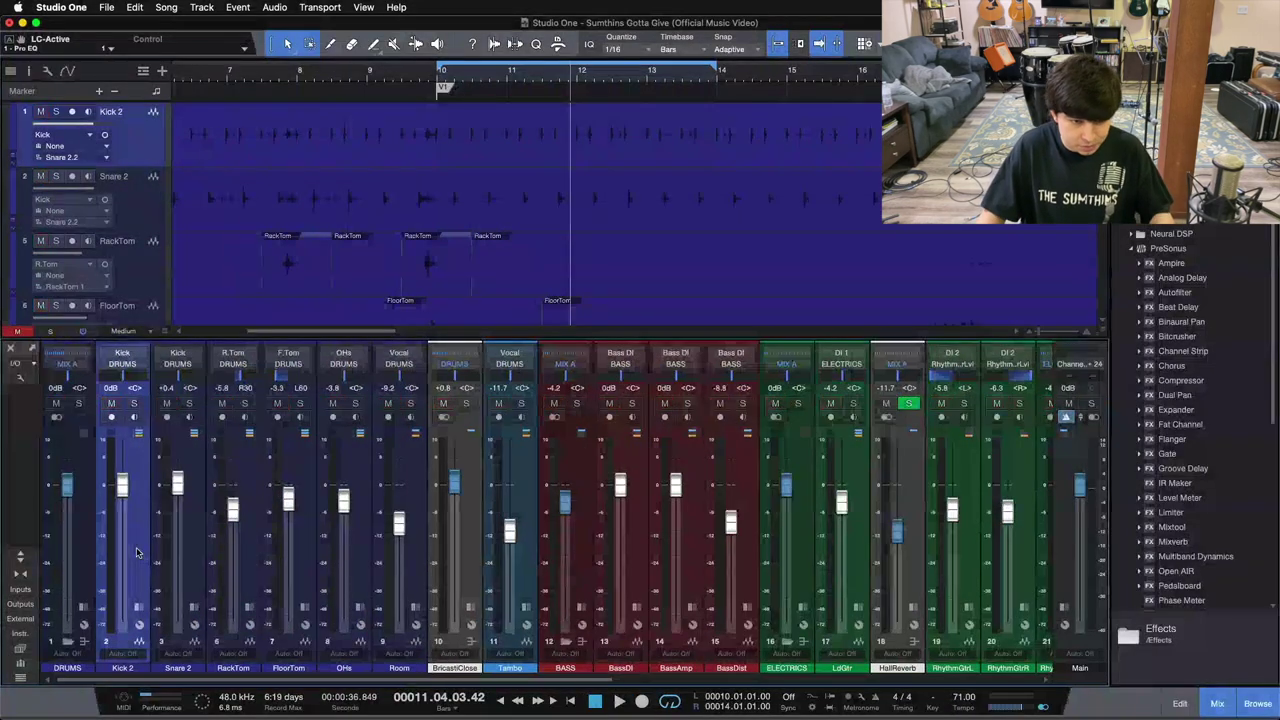
Open the first Pro EQ on the Kick 2 channel and solo Kick 2 for playback from bar 10
click(137, 597)
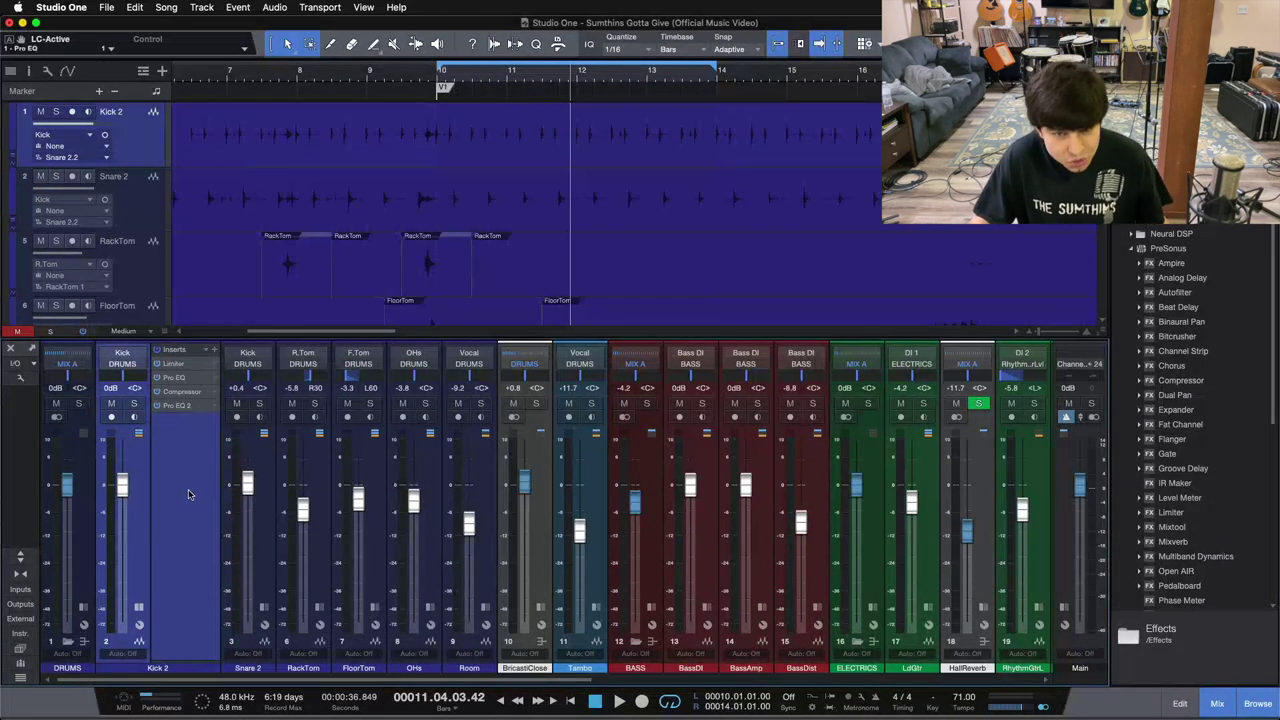
double_click(176, 377)
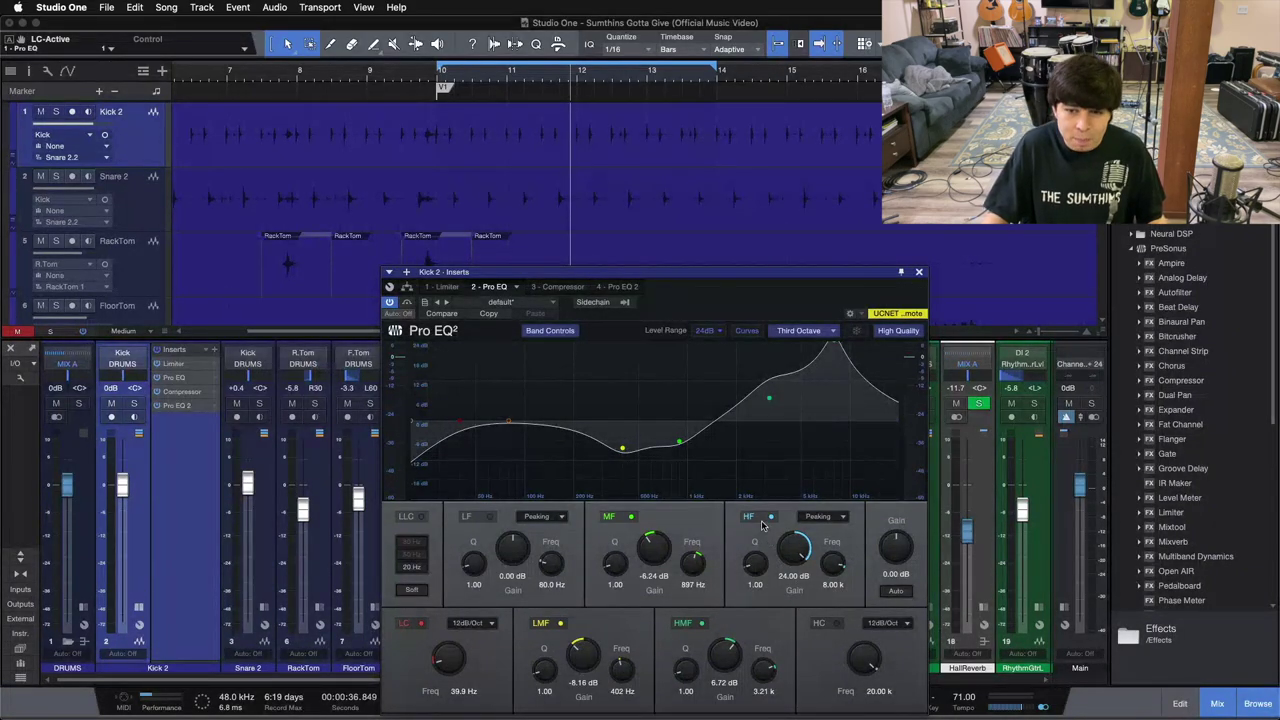
click(134, 404)
key(space)
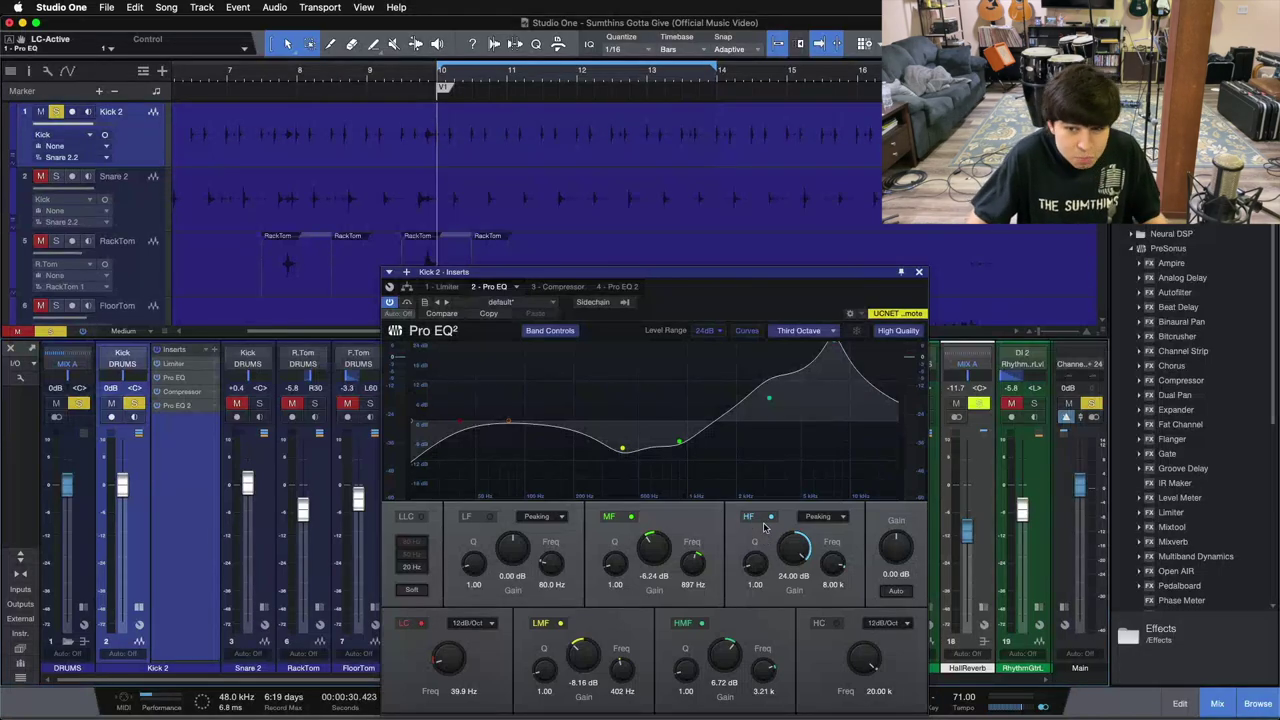
Try the Kick 2 Pro EQ's HF gain at 0 dB and undo the change
double_click(795, 548)
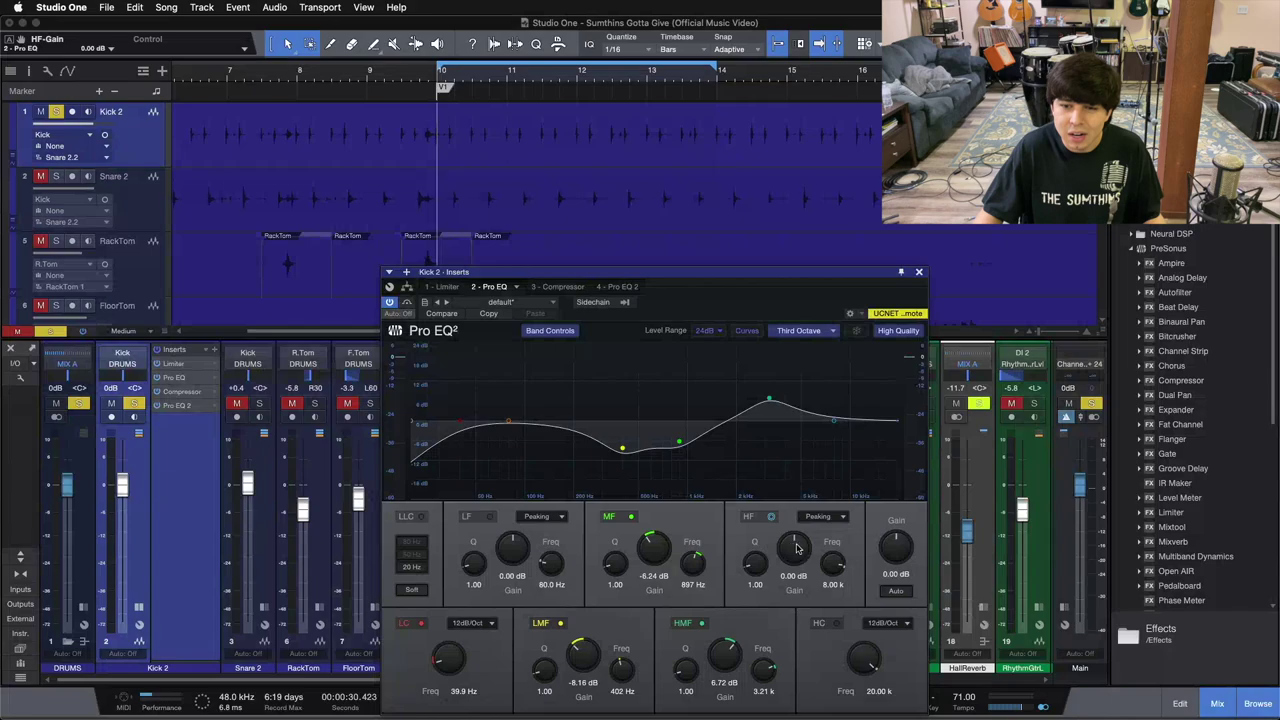
key(ctrl+z)
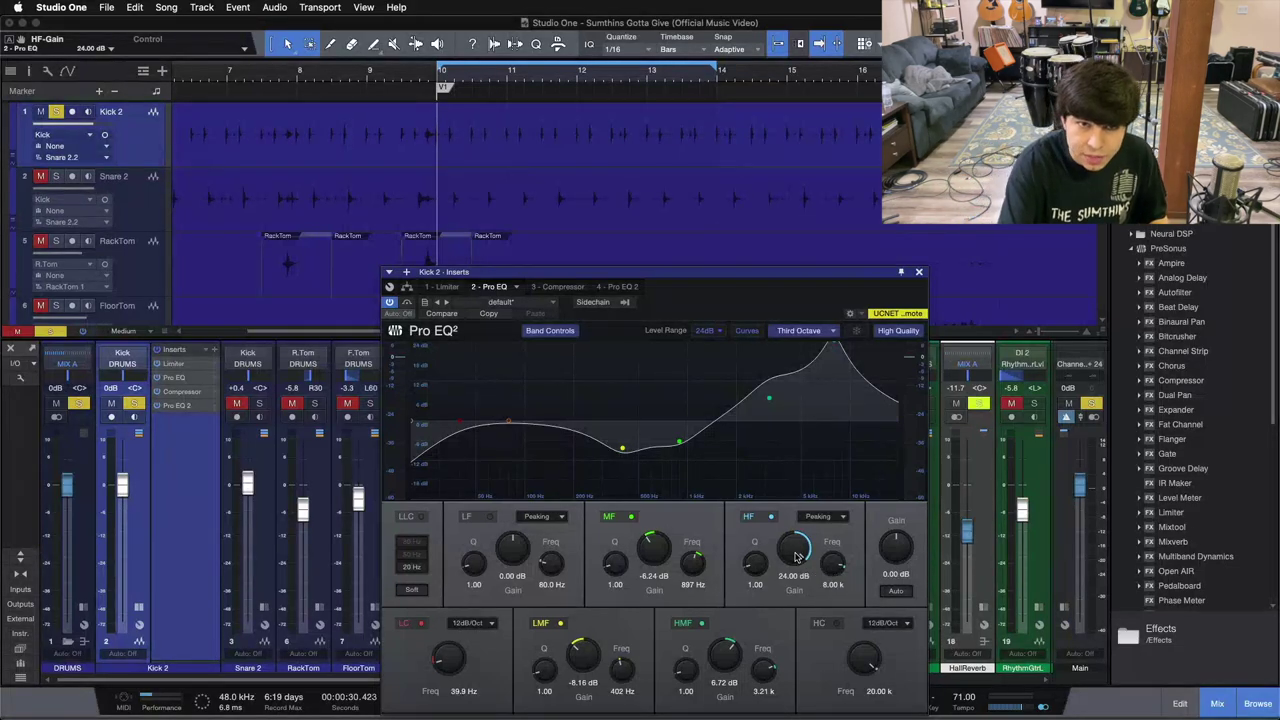
During playback, reset Kick 2's HF gain to 0 dB and gradually raise it to 7.68 dB
key(space)
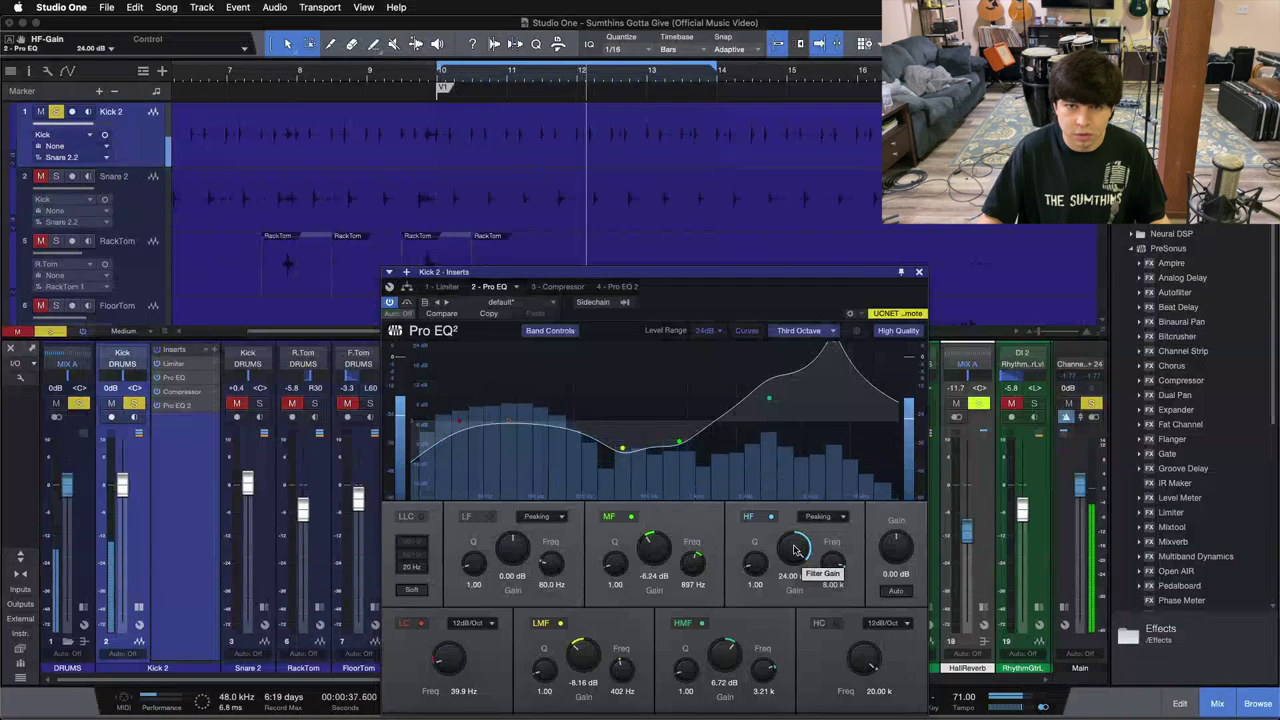
alt+click(795, 548)
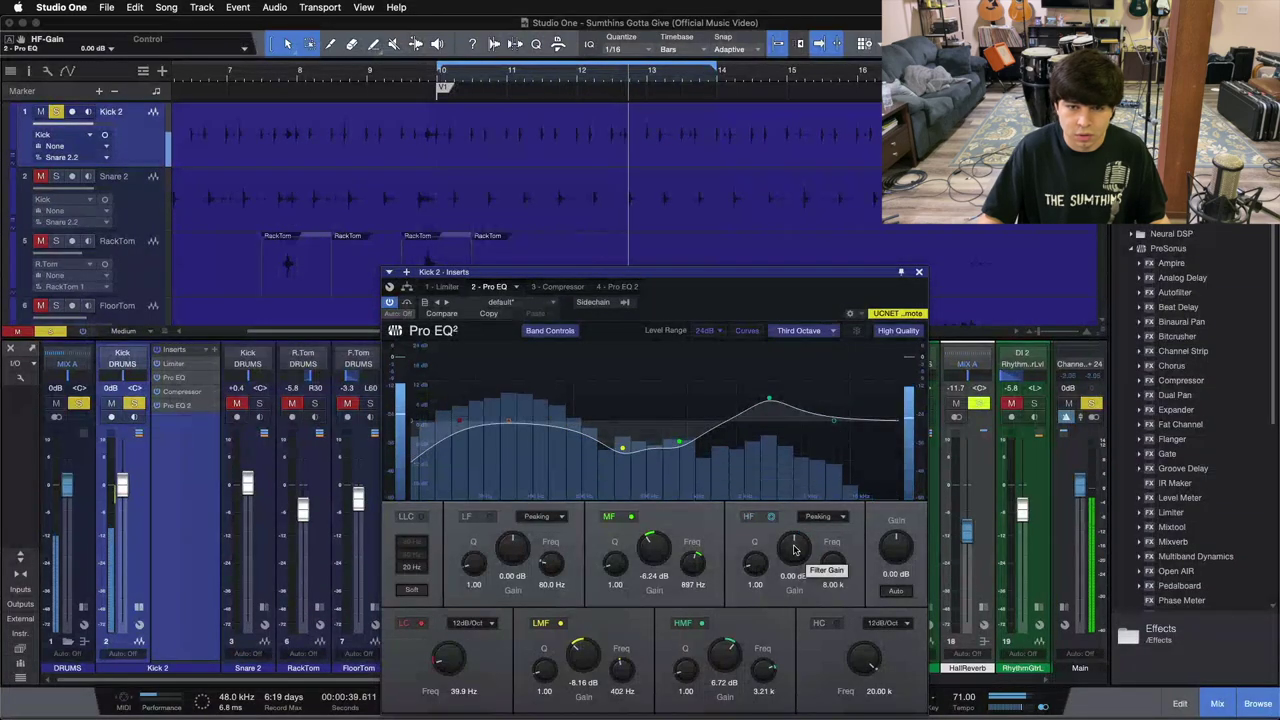
scroll(795, 548, up, 2)
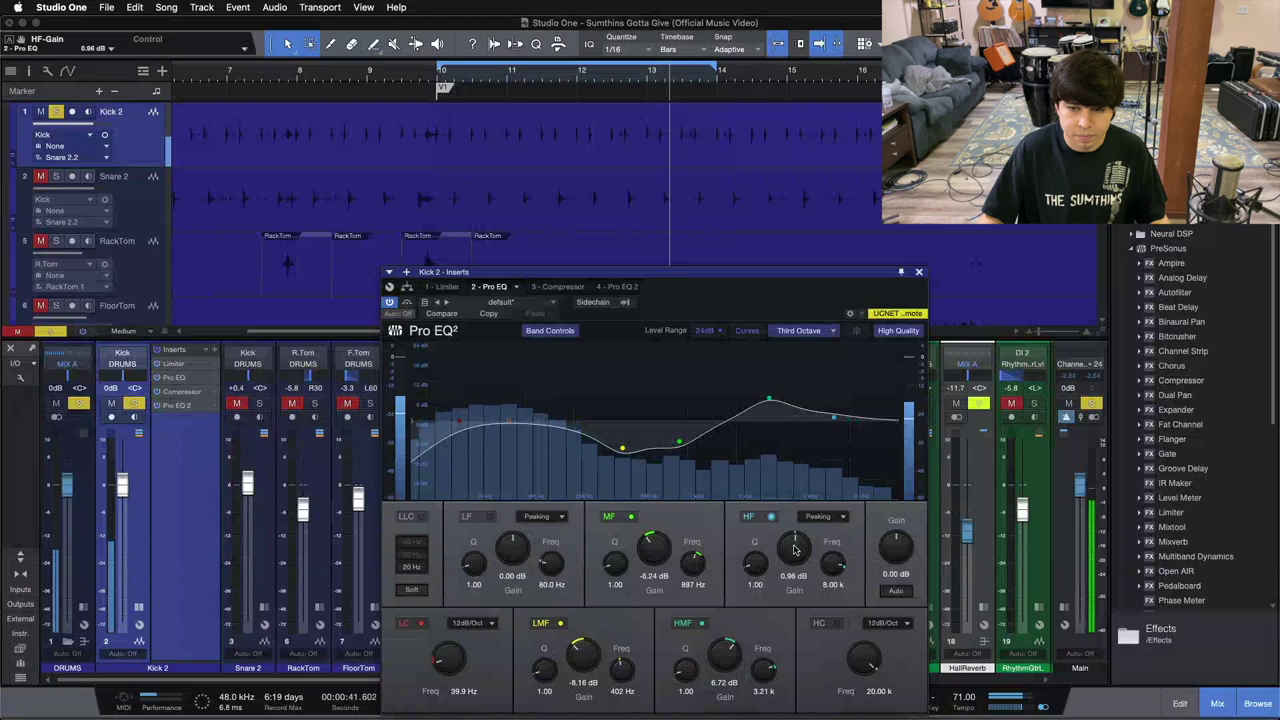
scroll(795, 548, up, 3)
scroll(795, 548, up, 2)
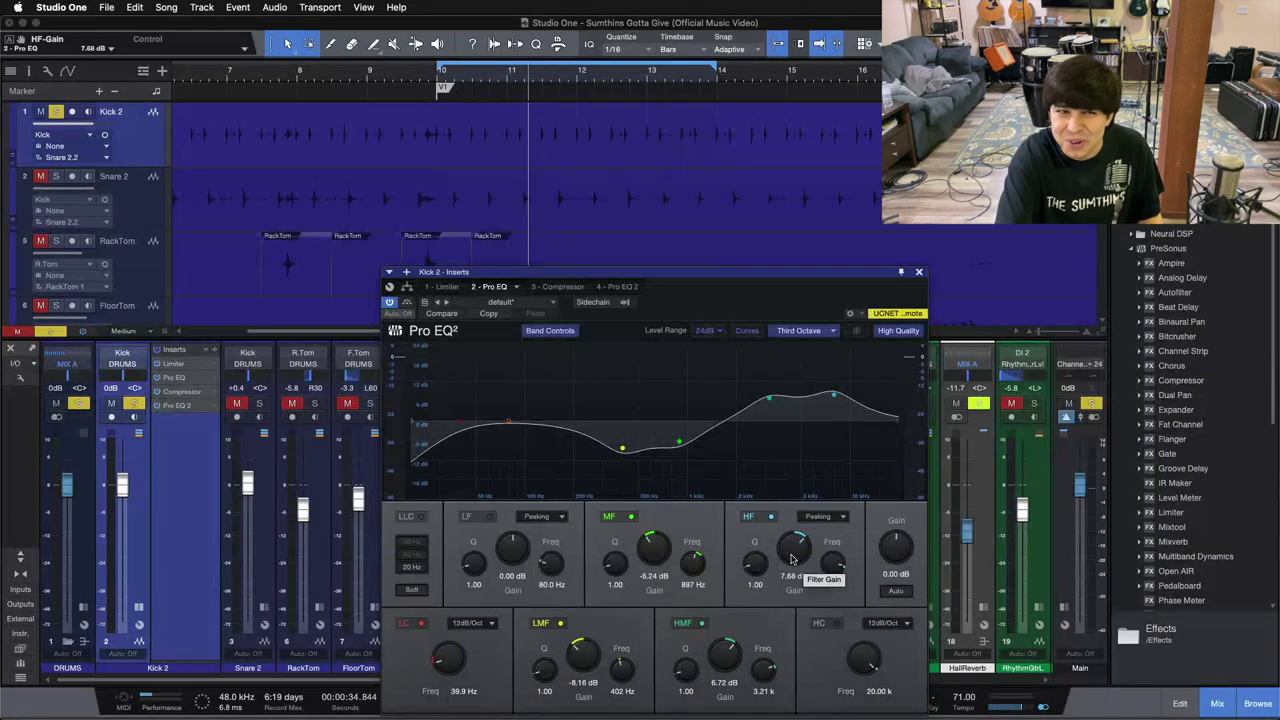
Resume playback, gradually raise Kick 2's HF gain at 8 kHz to 24 dB, and stop playback
key(space)
scroll(791, 558, up, 2)
scroll(791, 558, up, 4)
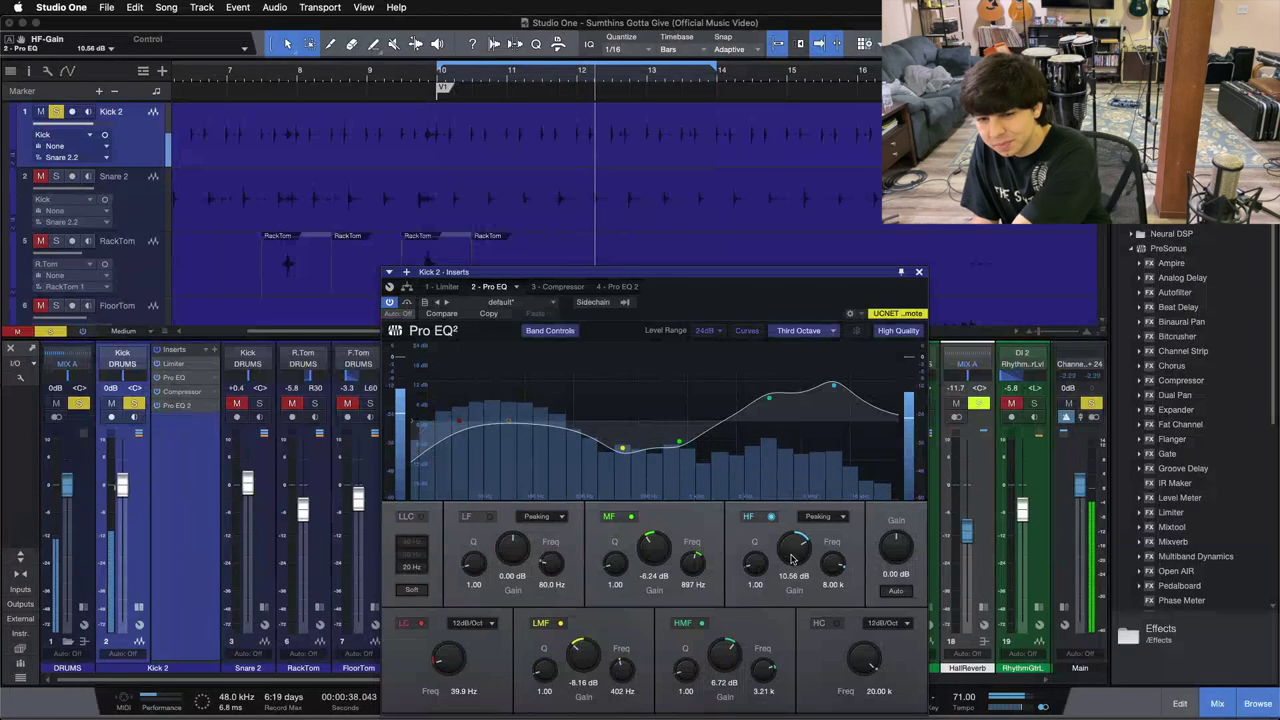
scroll(791, 558, up, 2)
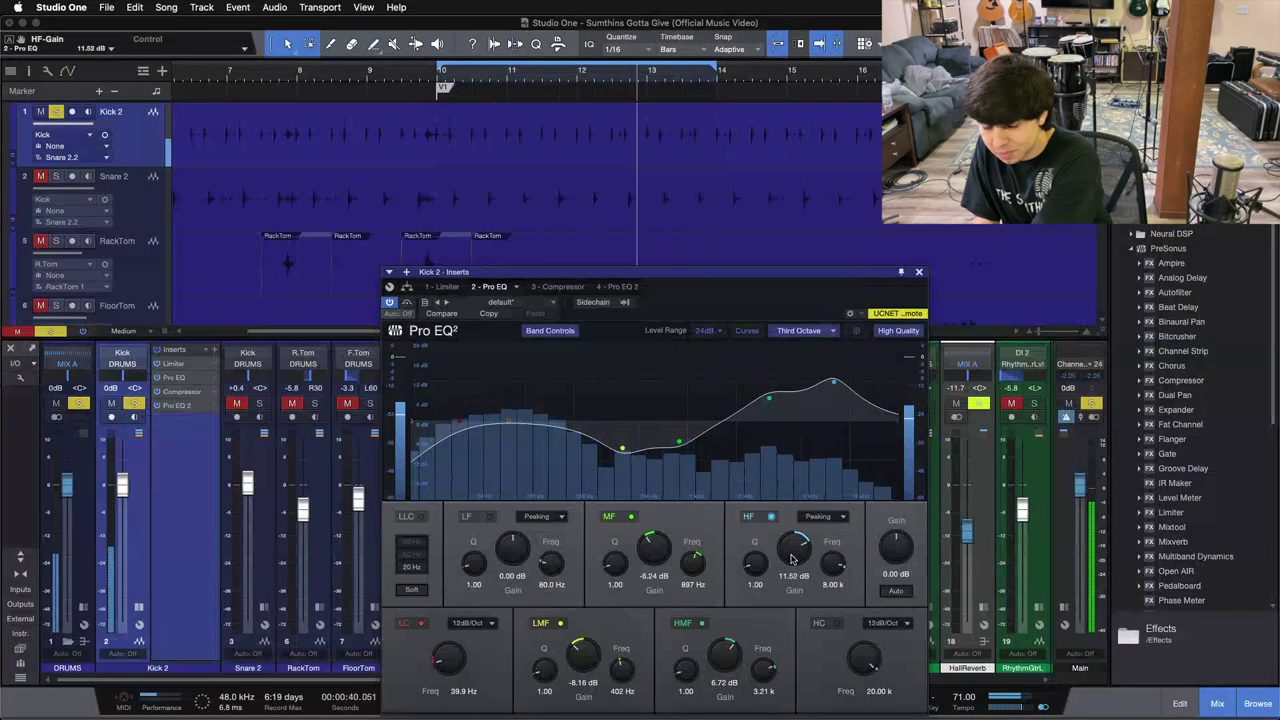
scroll(791, 558, up, 3)
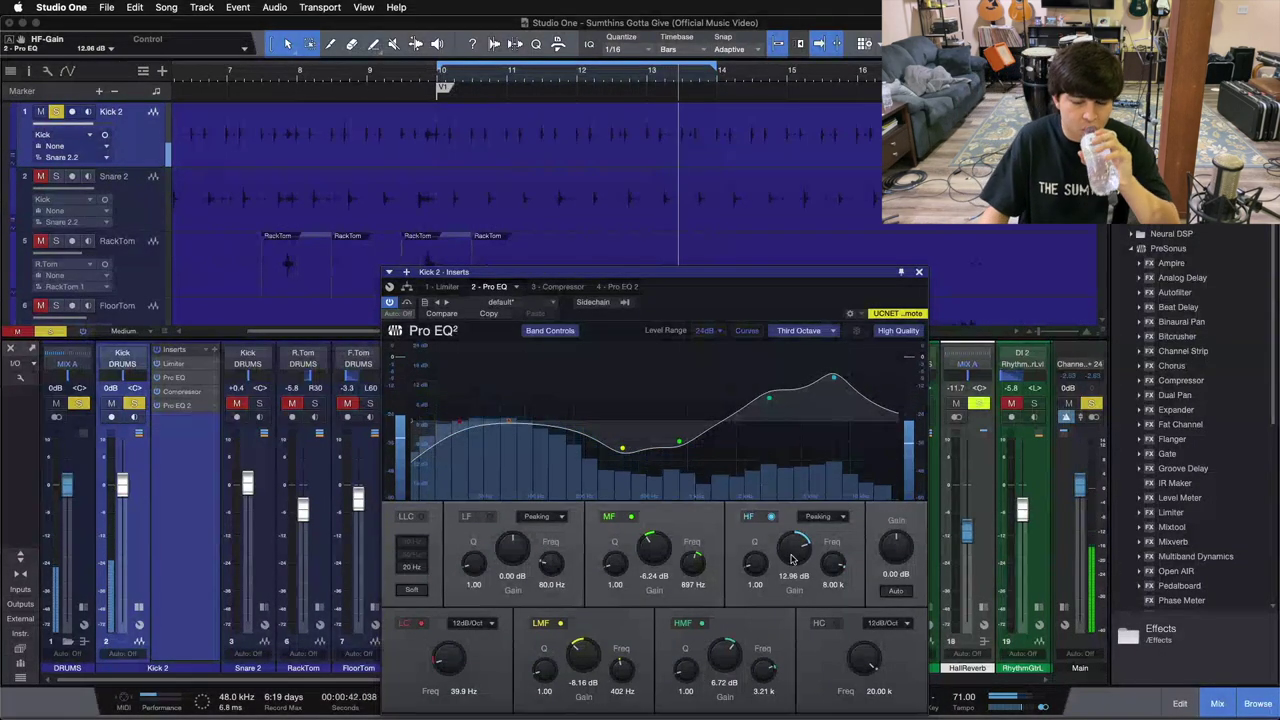
scroll(791, 558, up, 5)
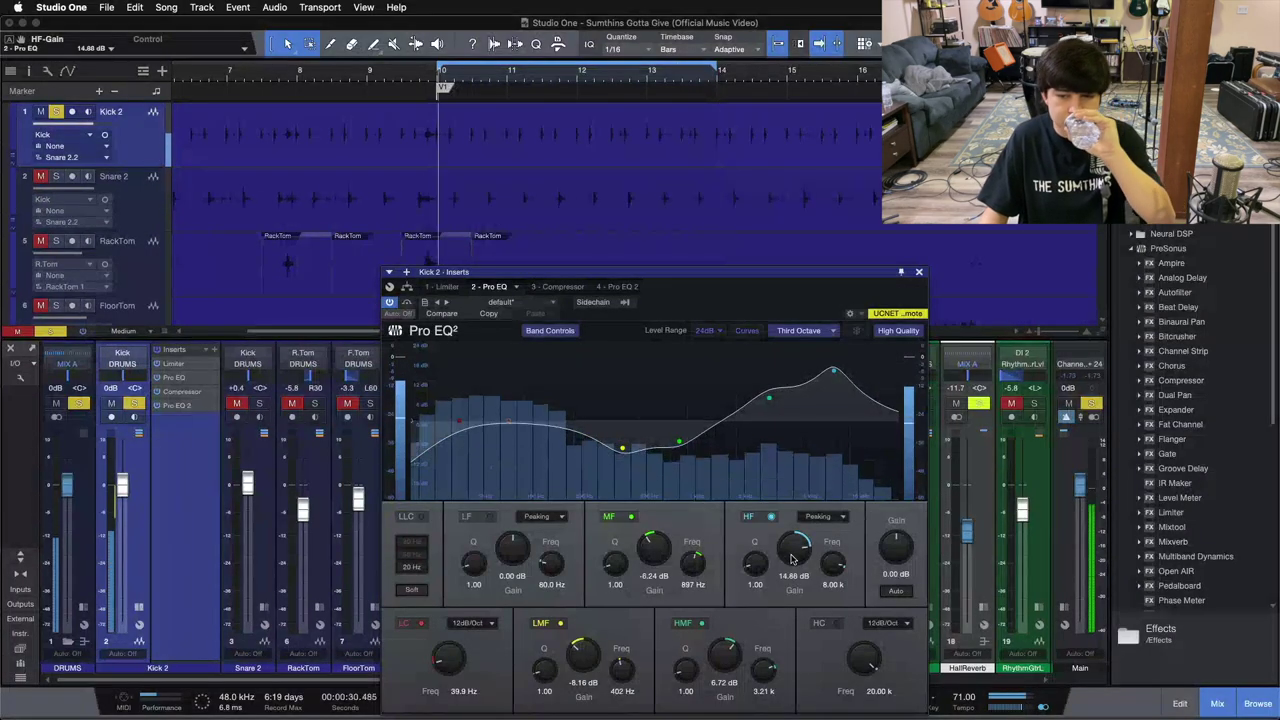
scroll(791, 558, up, 3)
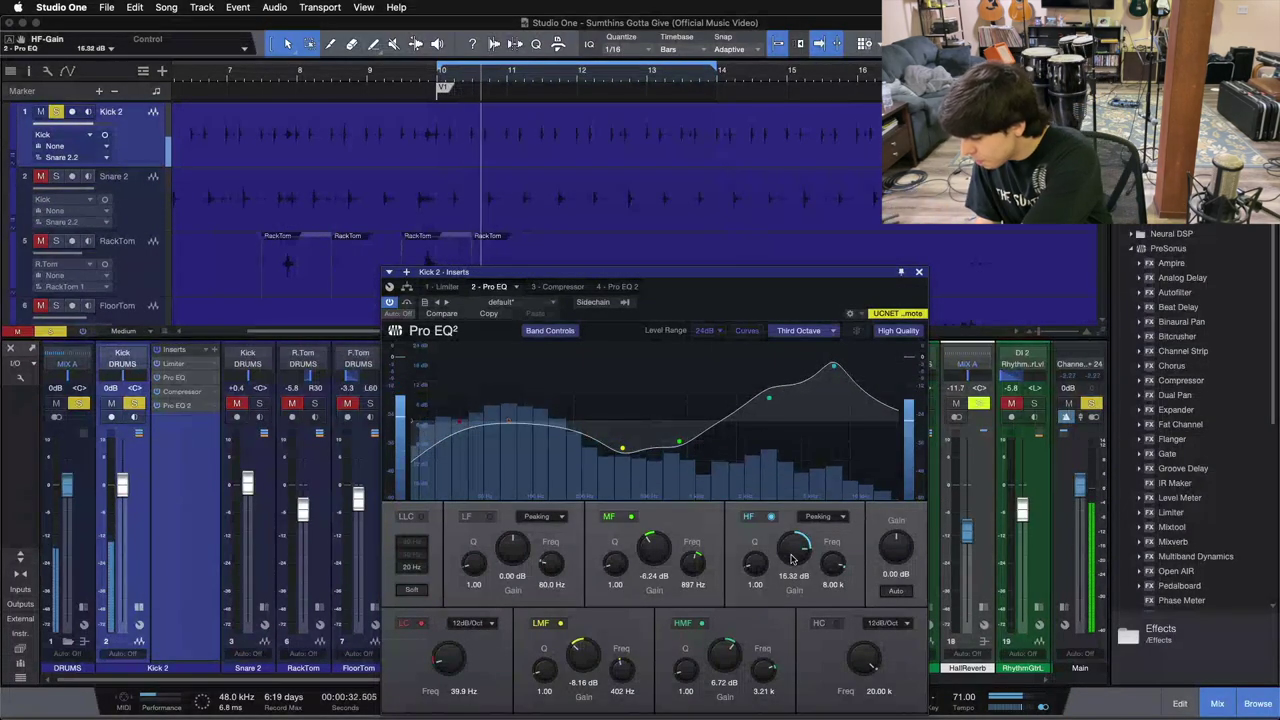
scroll(791, 558, up, 5)
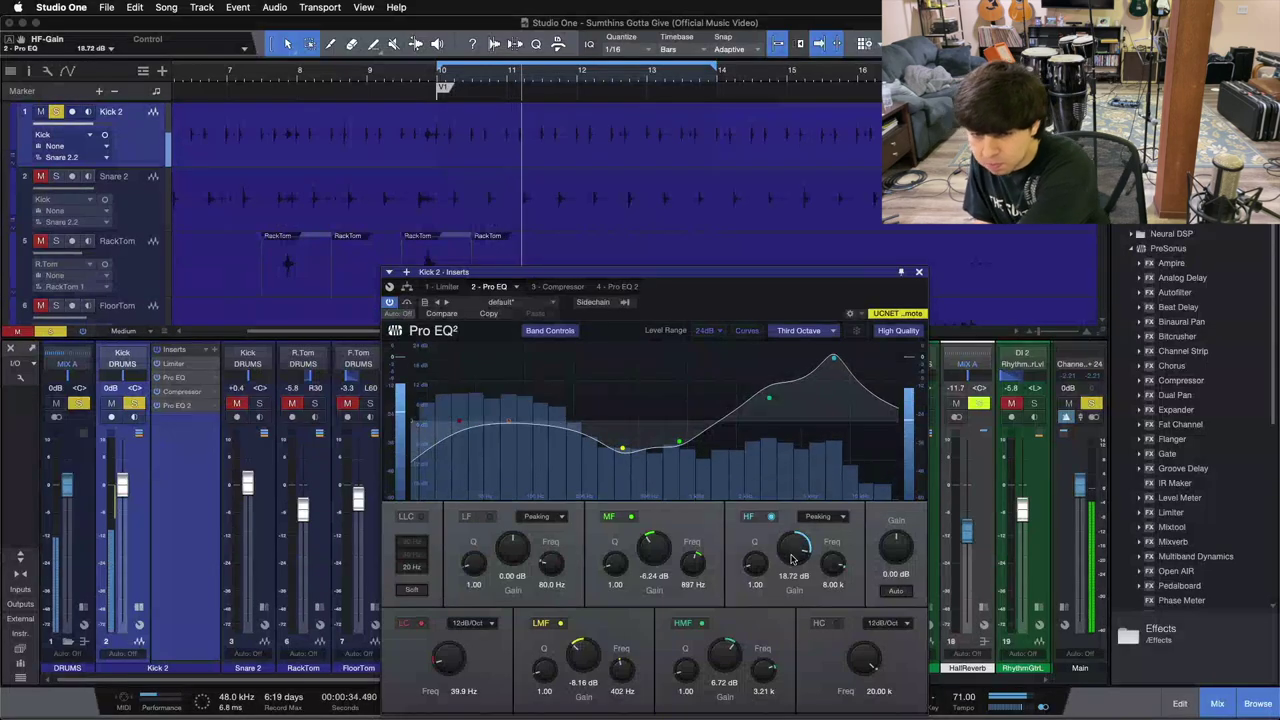
scroll(791, 558, up, 7)
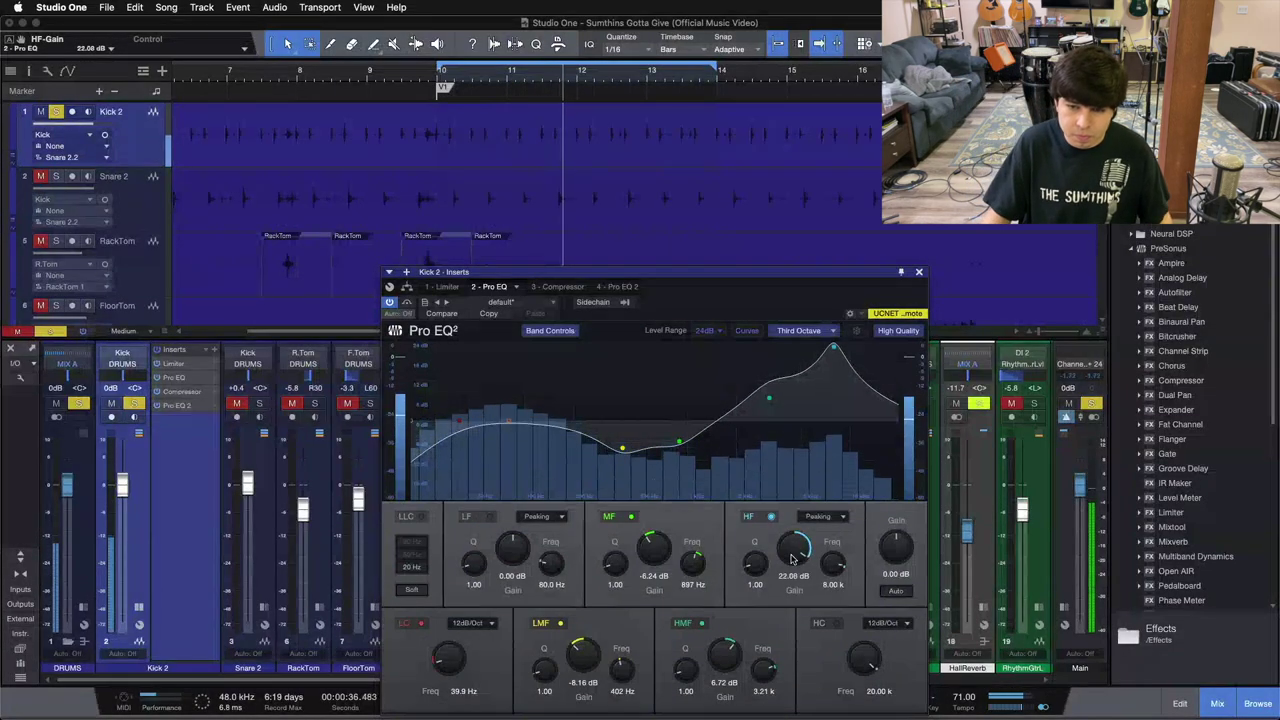
scroll(791, 558, up, 3)
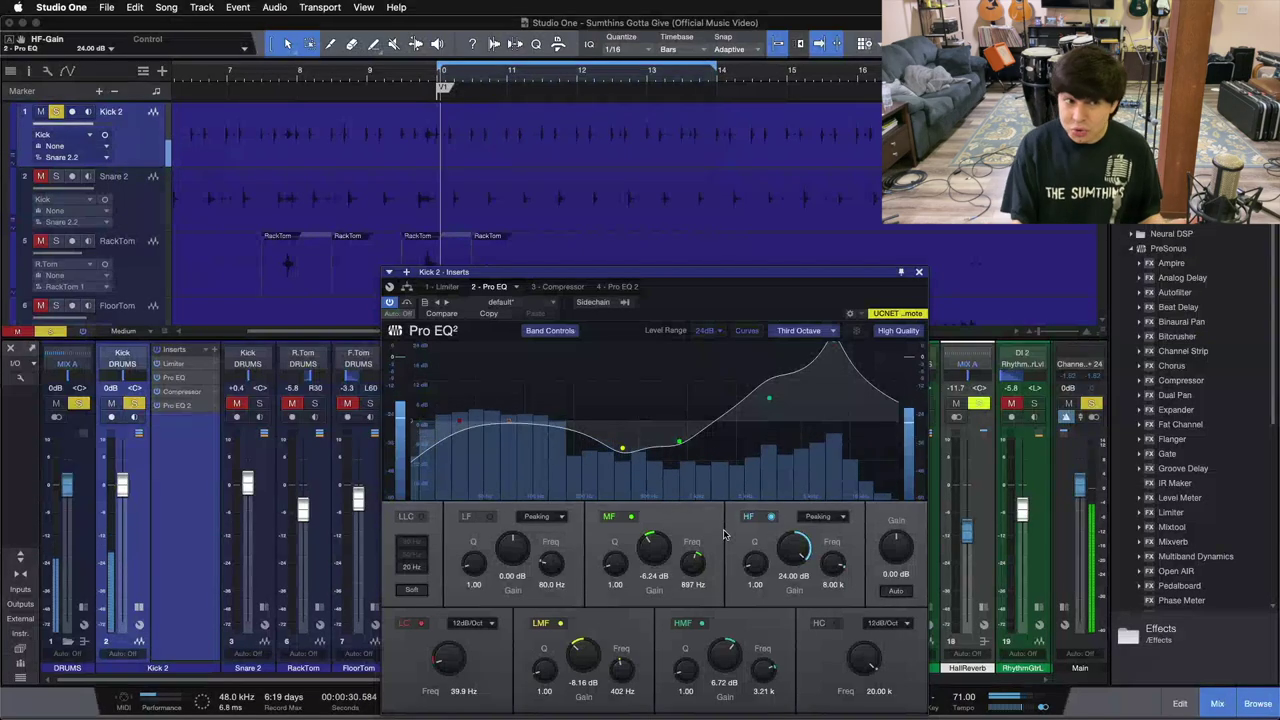
key(space)
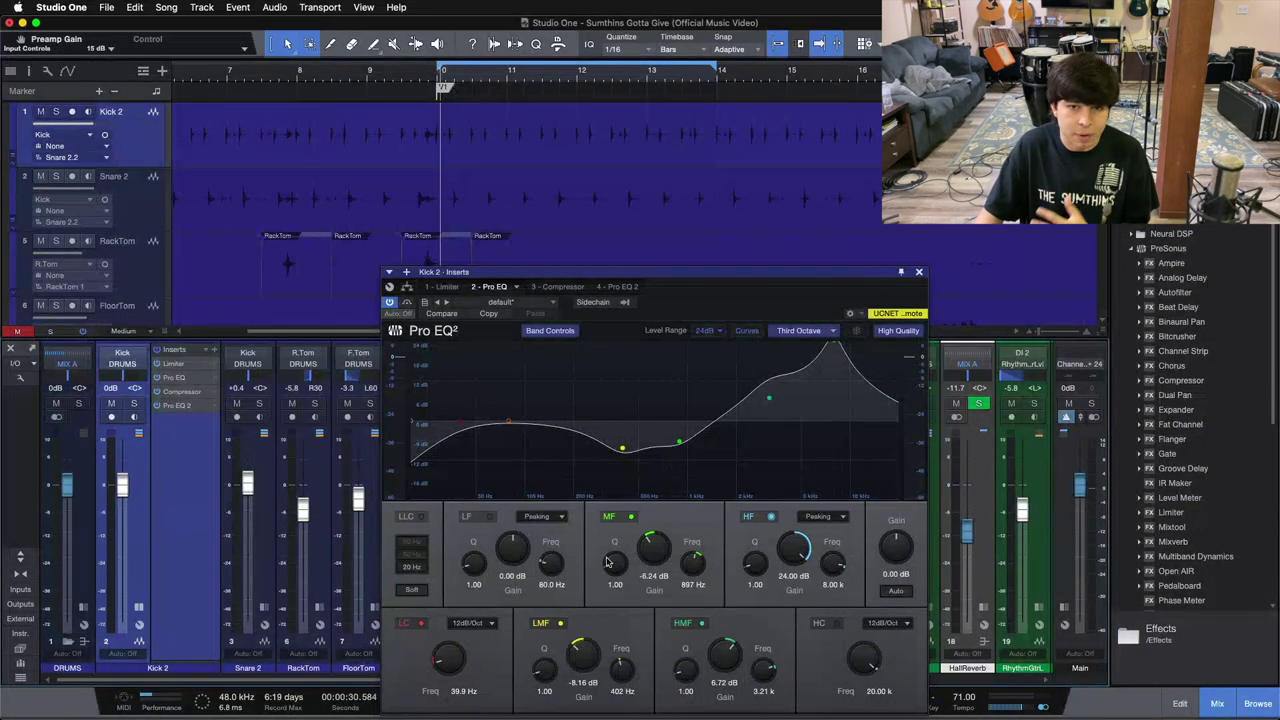
Examine the LF, LMF and HF bands of Kick 2's Pro EQ 2 and close the plug-in window
click(635, 288)
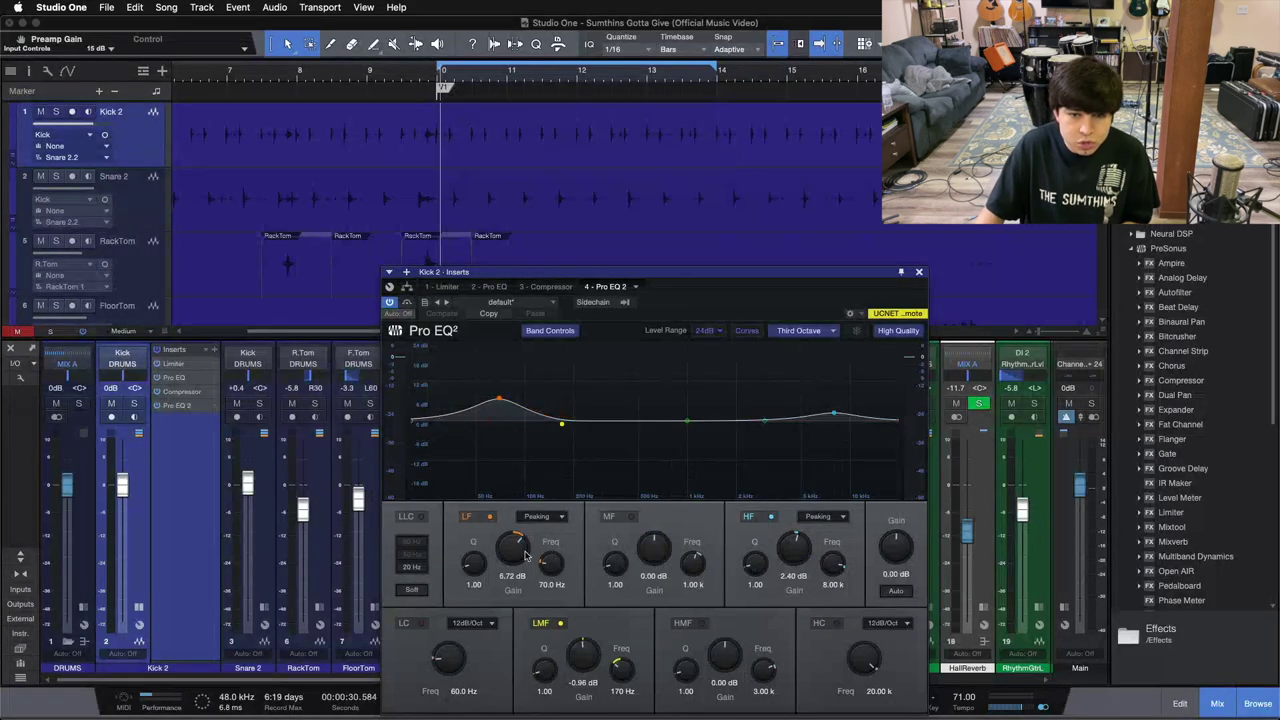
click(920, 272)
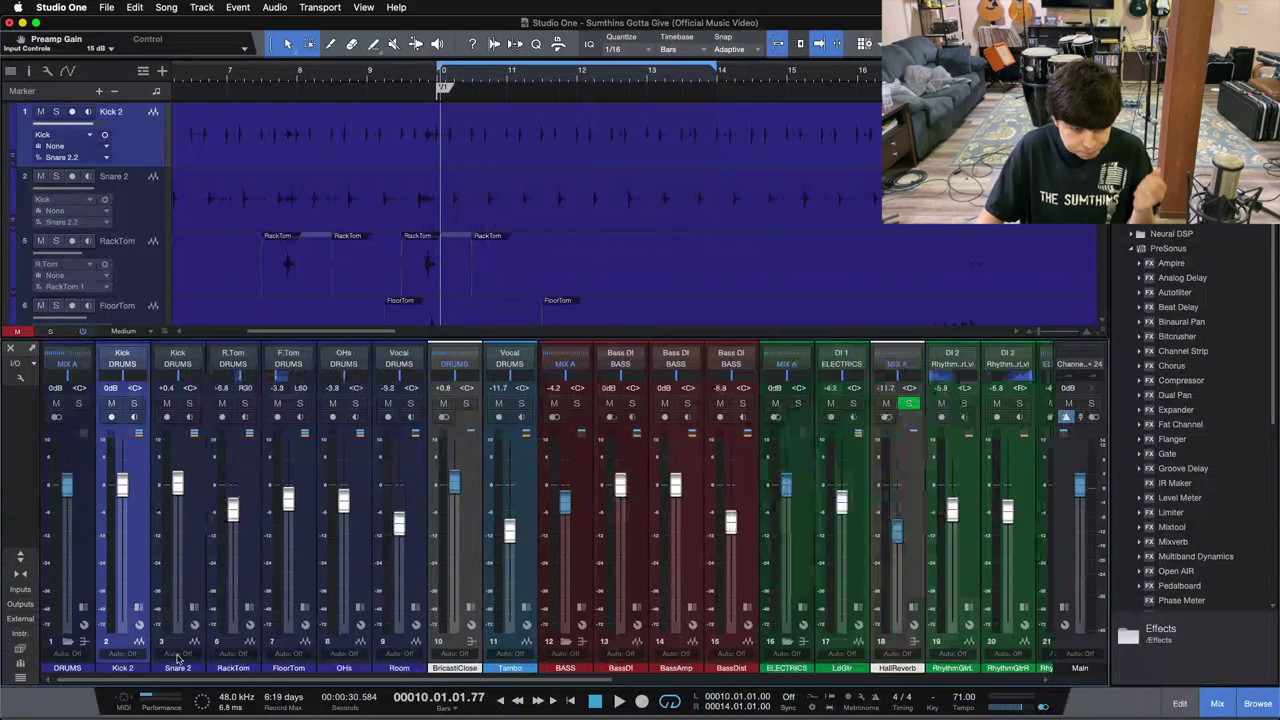
Collapse the Organ channel and expand the LdVox channel's inserts and sends in the mixer
drag(196, 683, 640, 683)
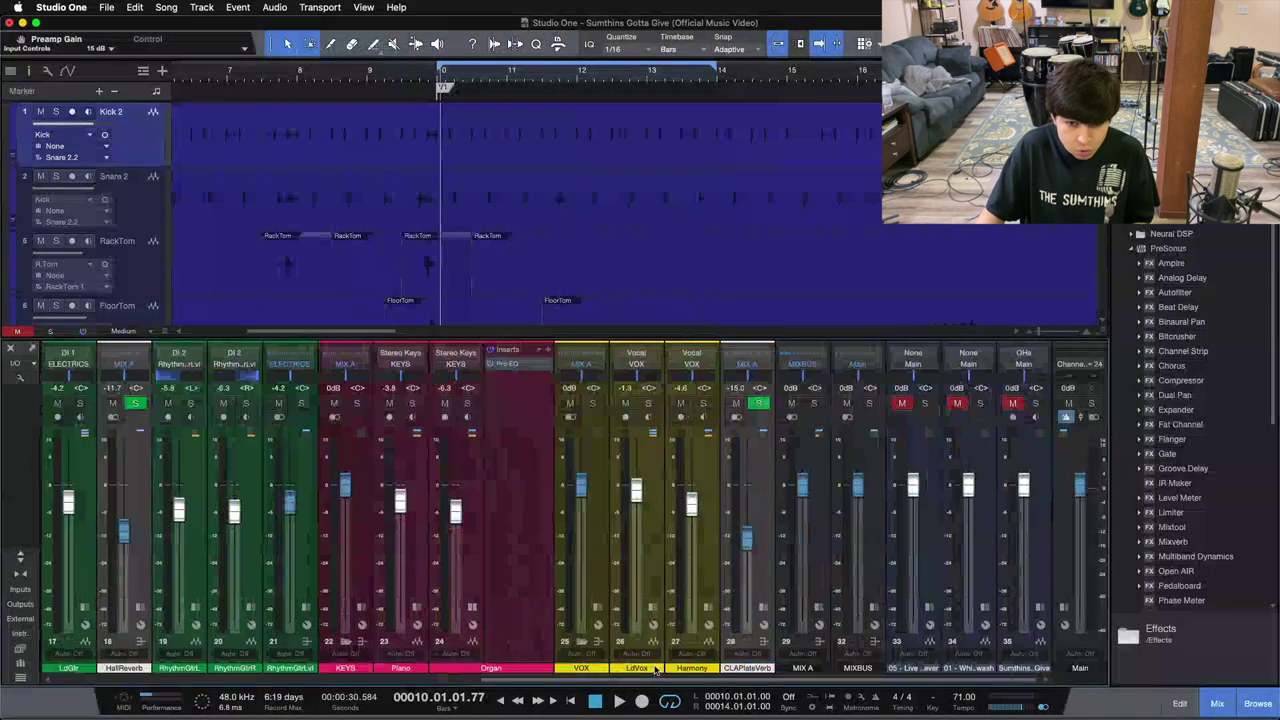
click(652, 610)
click(652, 610)
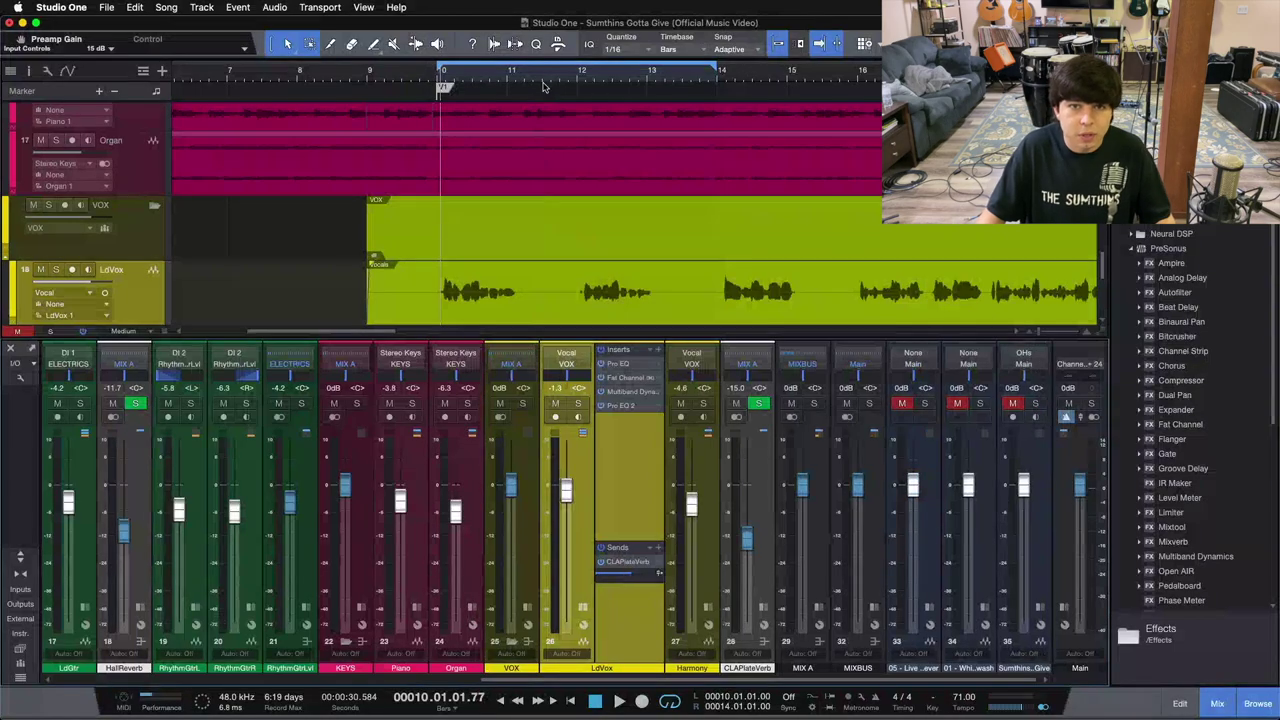
Set the loop range from bar 42 to bar 48, spanning the B and S markers
scroll(600, 98, down, 5)
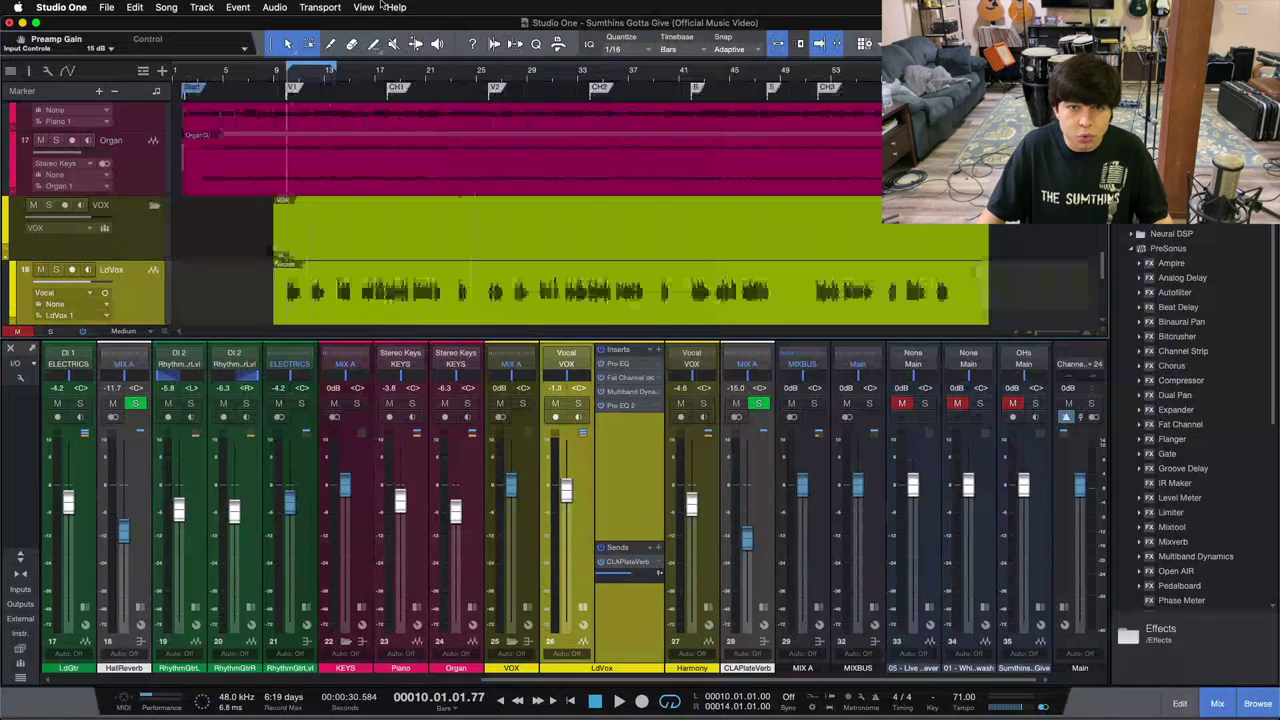
scroll(715, 95, up, 6)
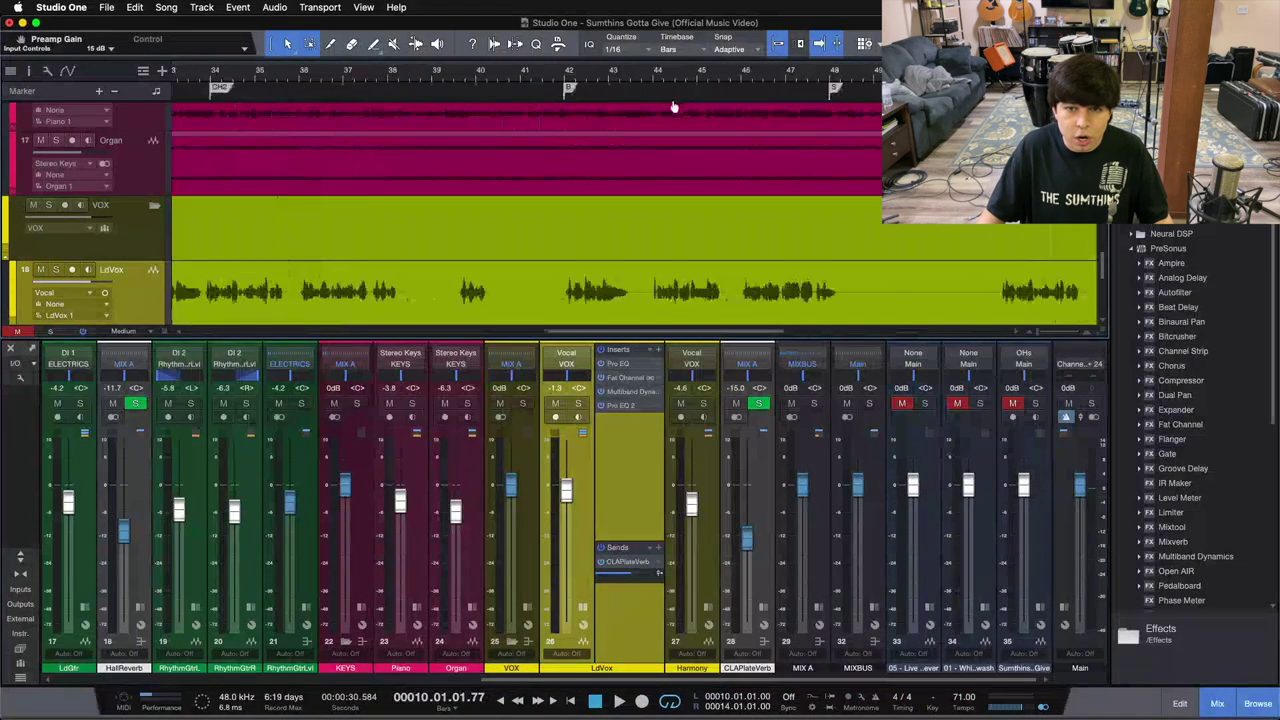
drag(338, 58, 869, 59)
Open the compressor in LdVox's Fat Channel insert, keep the vocal waveform uncovered, and play the looped section in the full mix
click(630, 378)
click(383, 247)
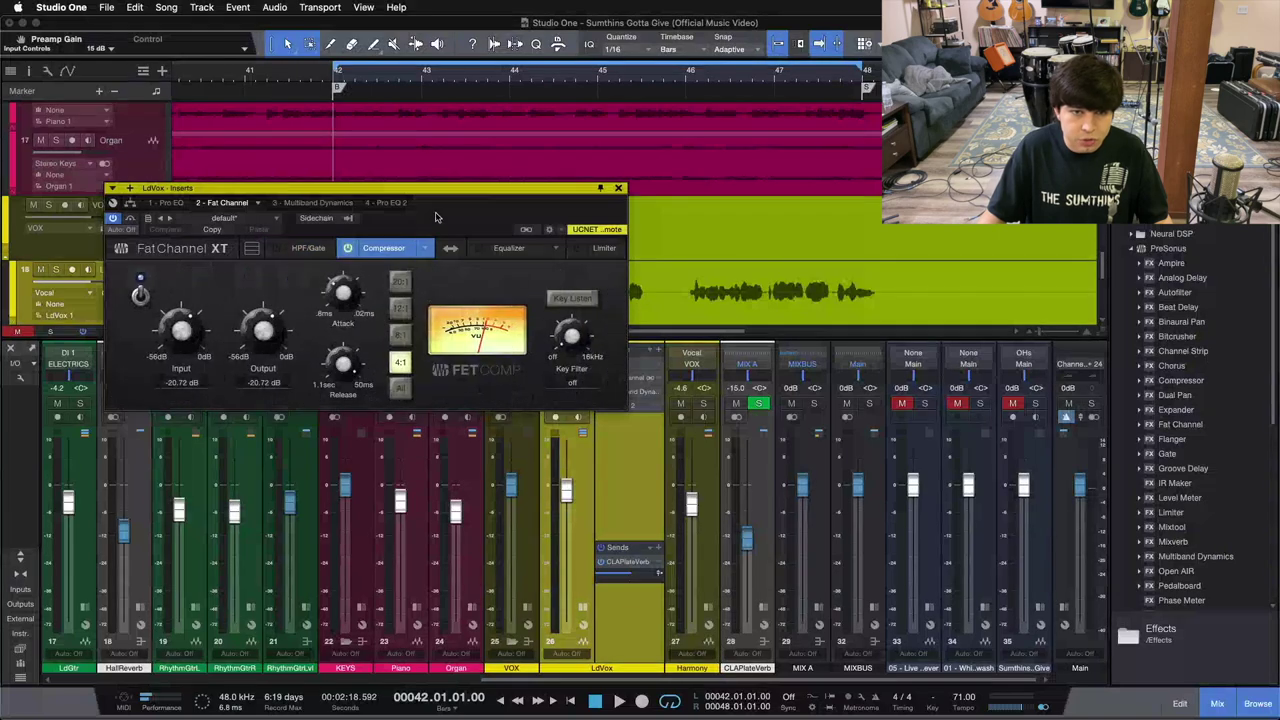
drag(436, 217, 690, 472)
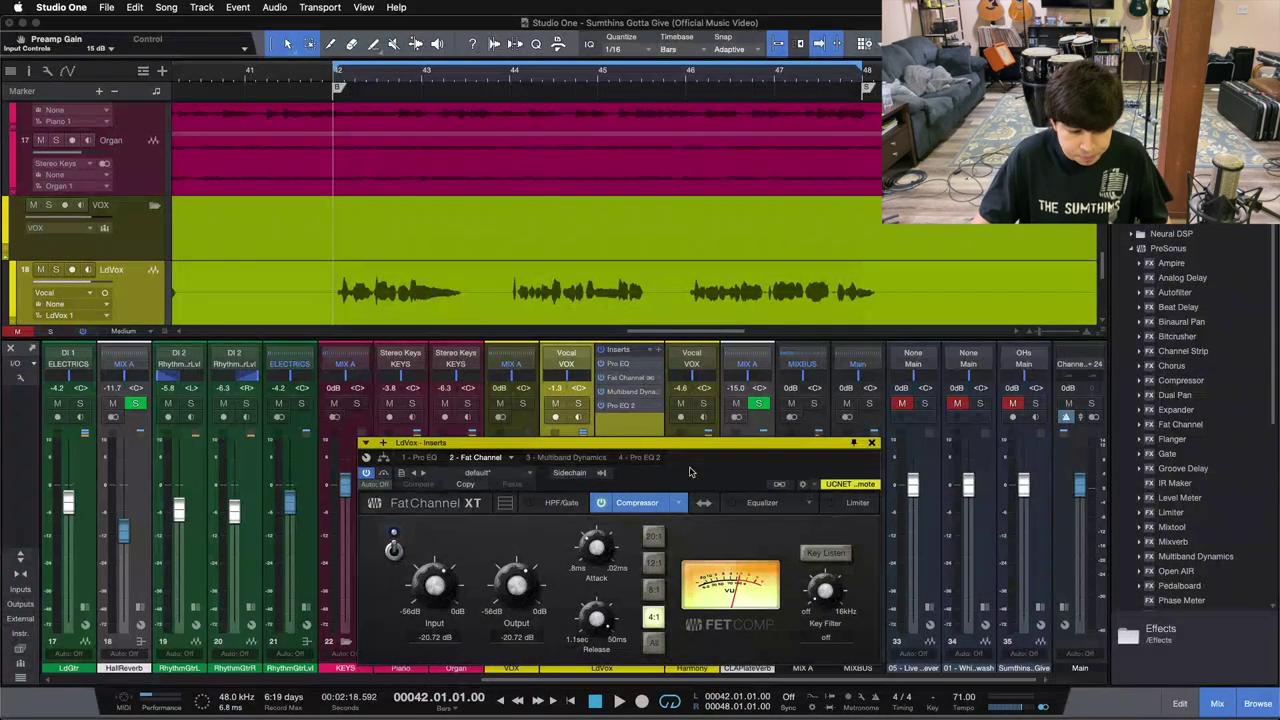
drag(690, 472, 698, 455)
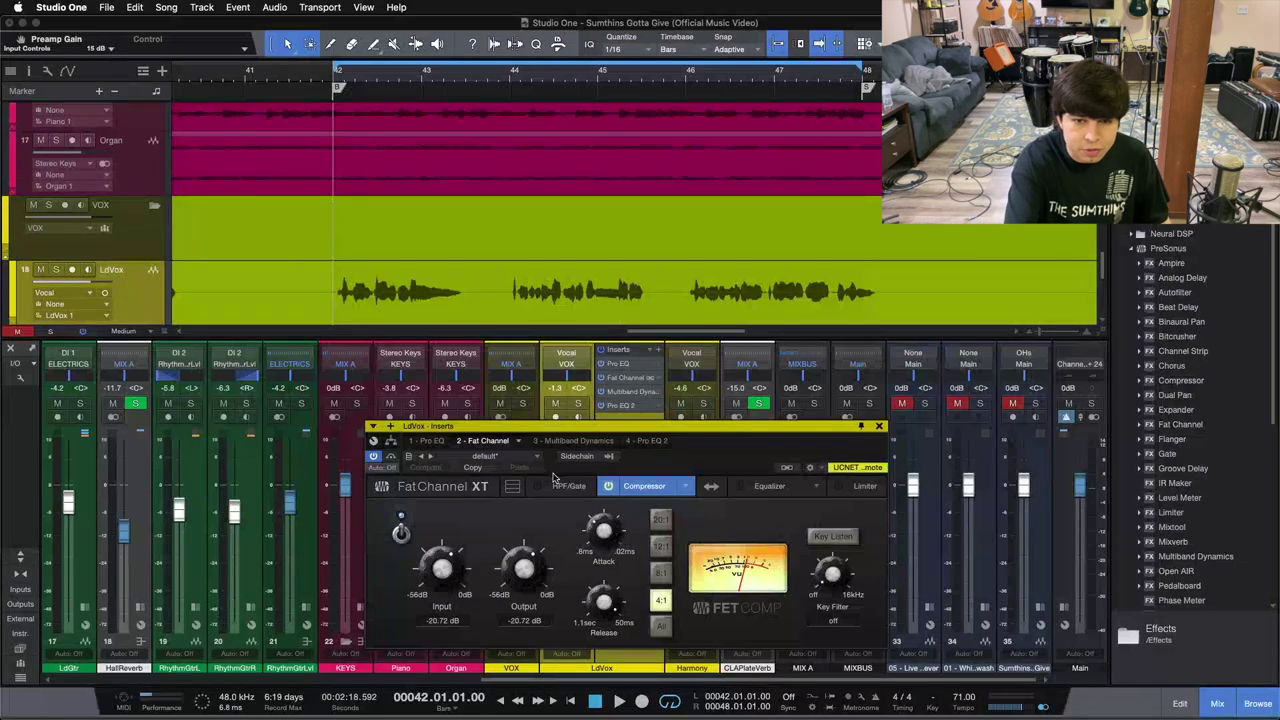
key(space)
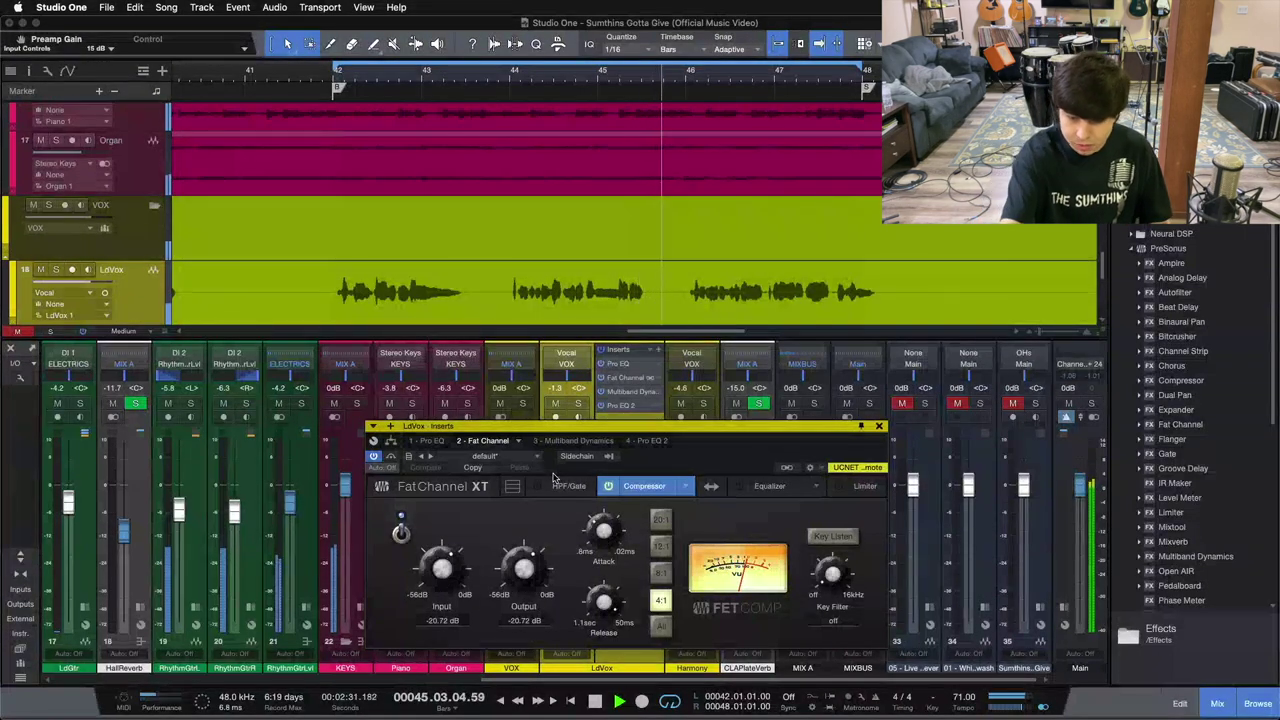
key(space)
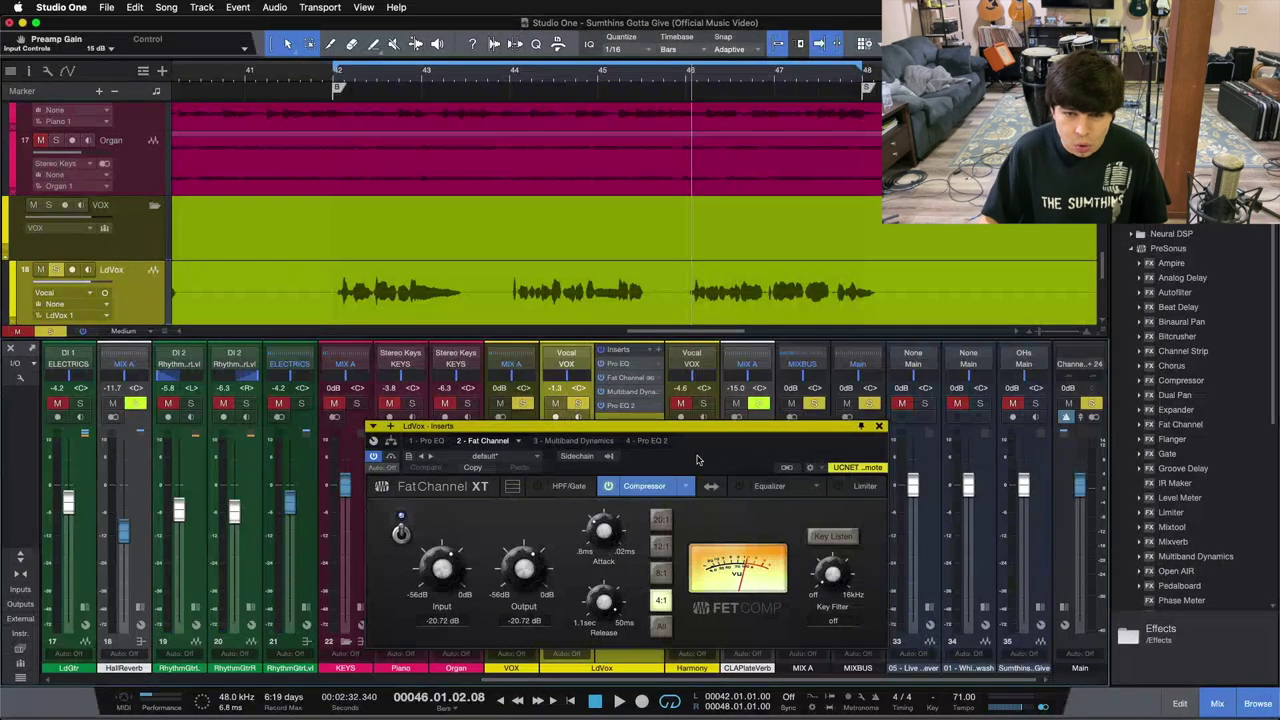
Solo LdVox with its CLAPlateVerb send muted and compare the looped vocal with the Fat Channel compressor off and on
drag(545, 424, 1079, 405)
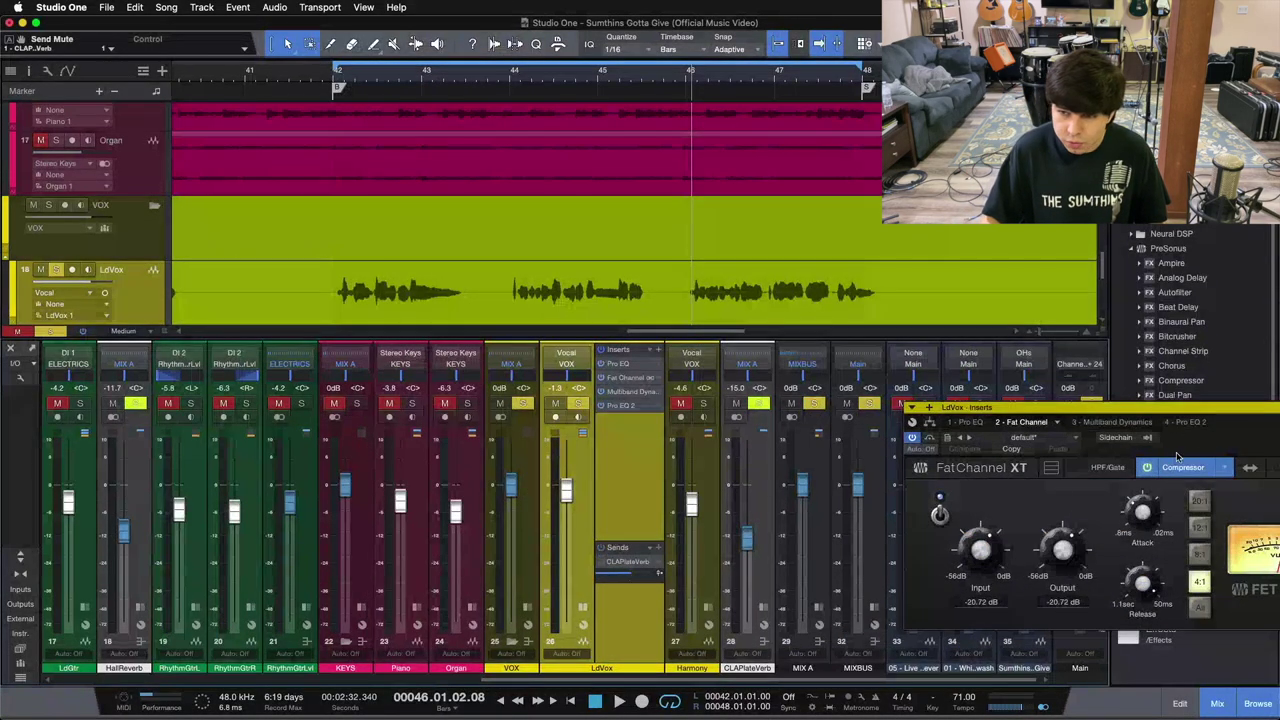
drag(1227, 445, 667, 464)
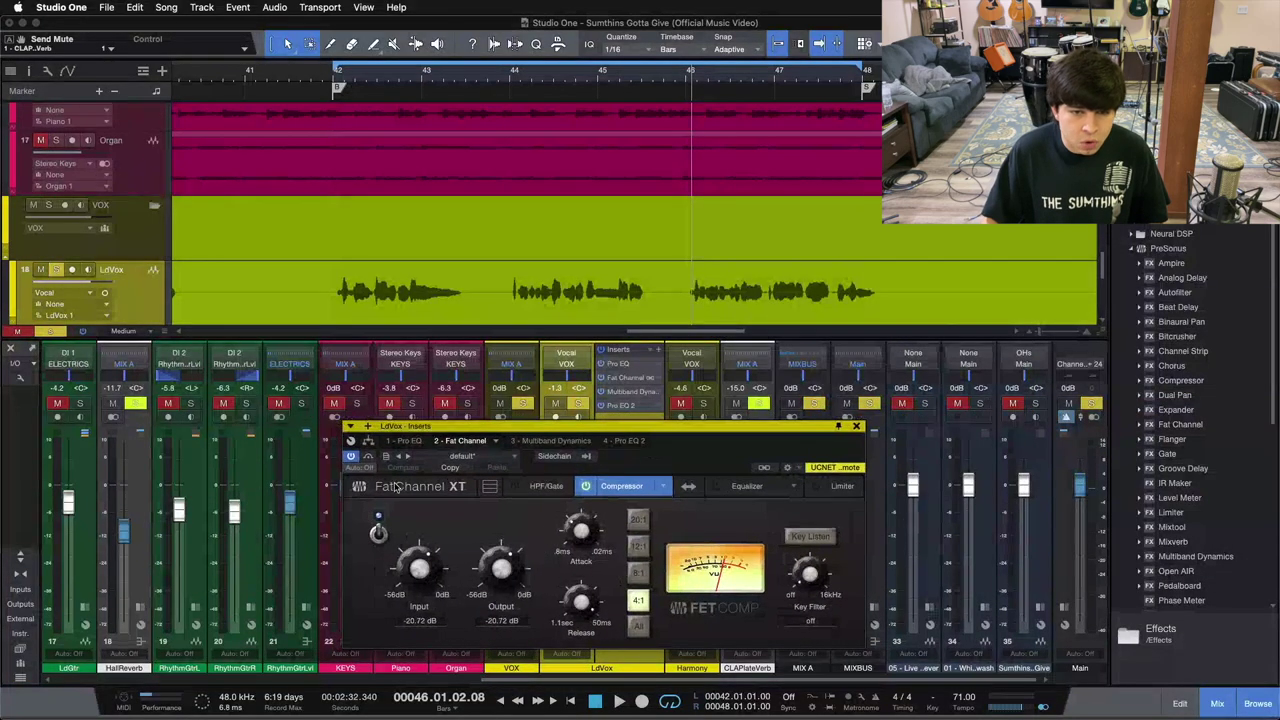
click(379, 517)
click(379, 517)
key(KP_0)
key(space)
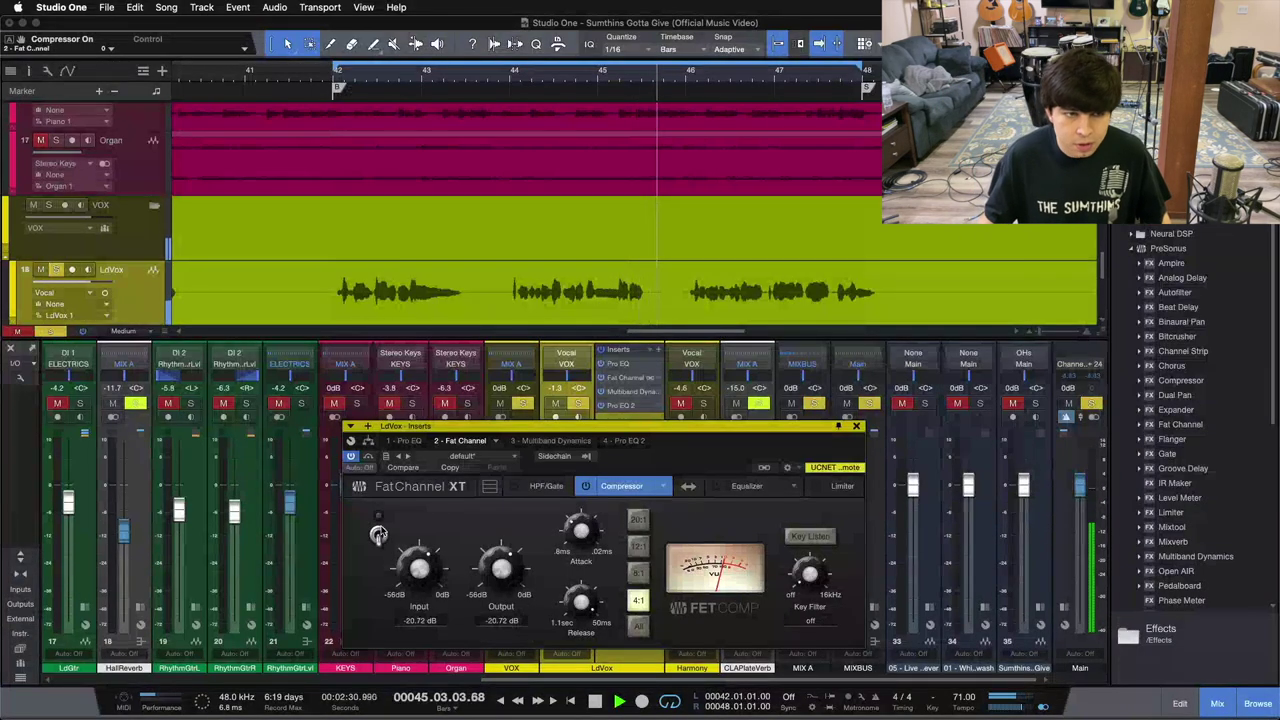
click(378, 532)
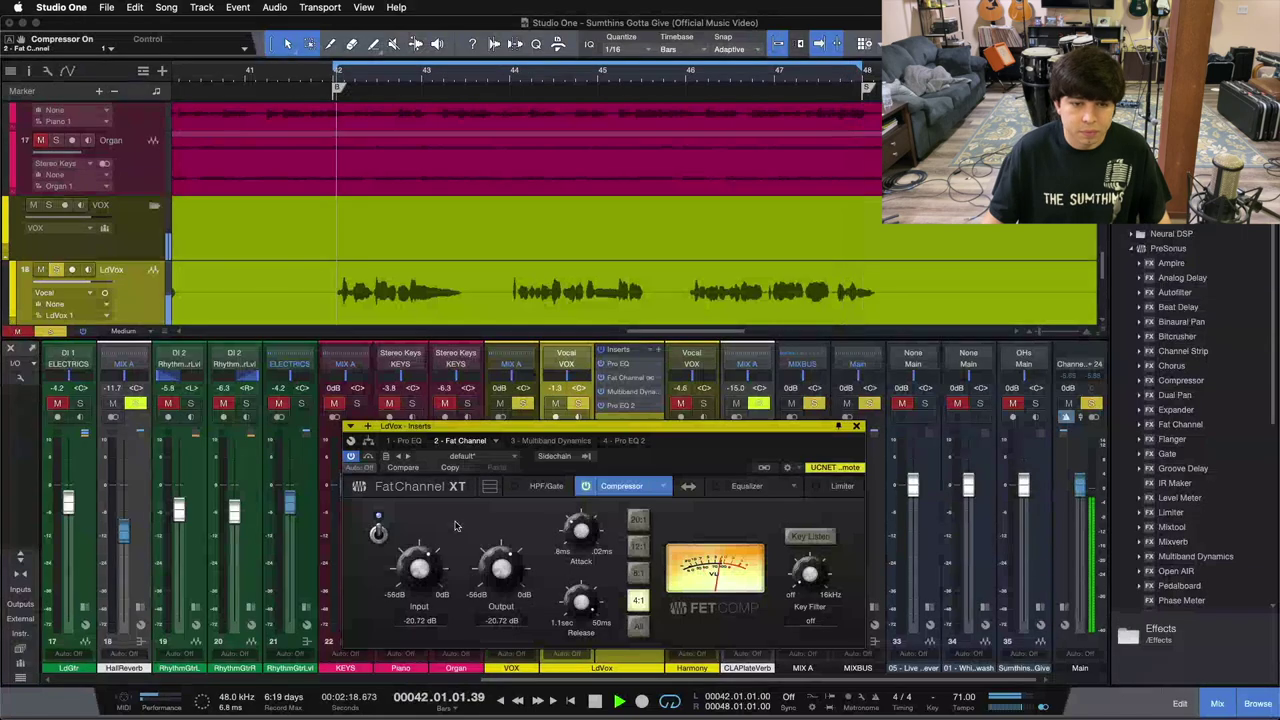
click(379, 533)
click(379, 533)
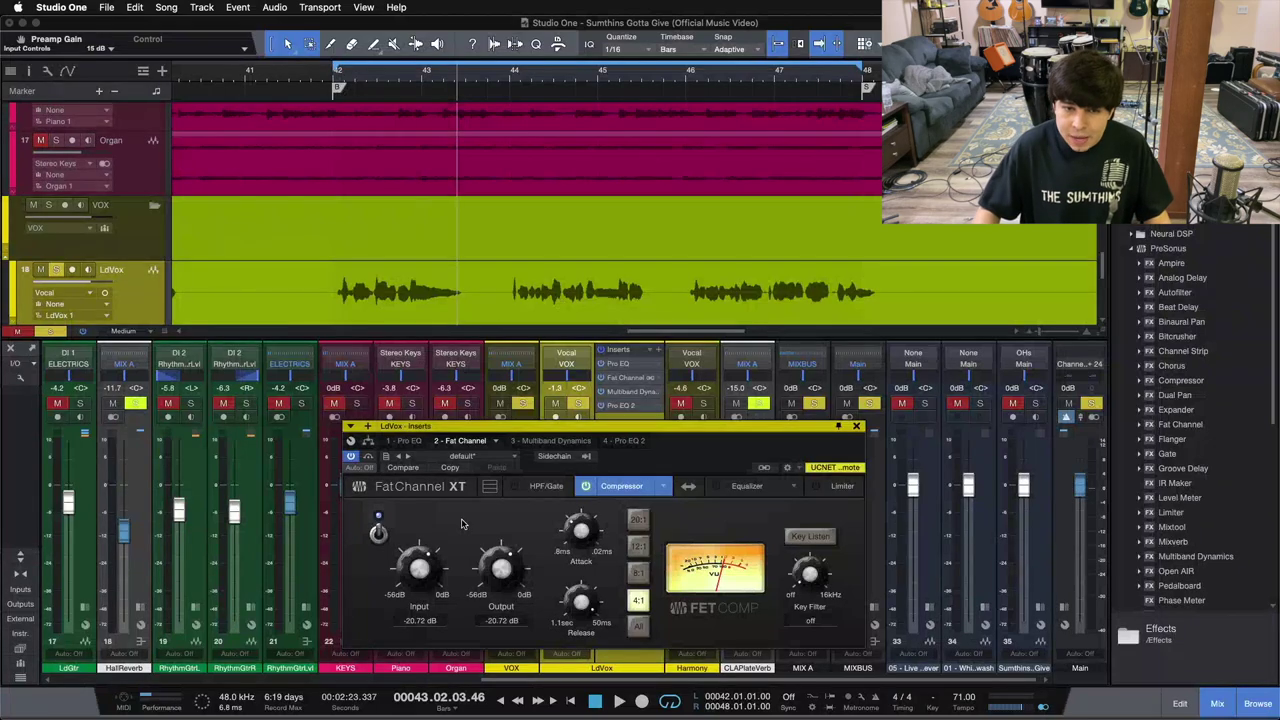
Unsolo LdVox and unmute its CLAPlateVerb send, and expand the MIX A bus in the mixer instead of LdVox
key(Escape)
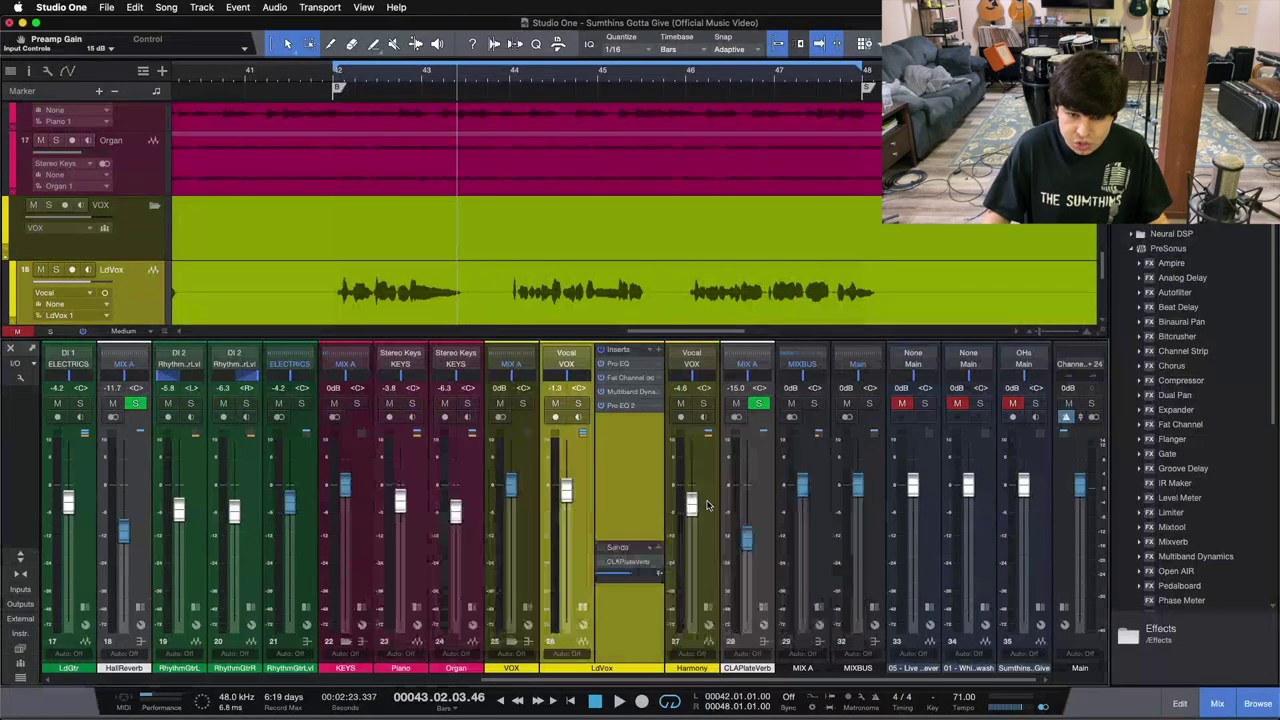
click(583, 612)
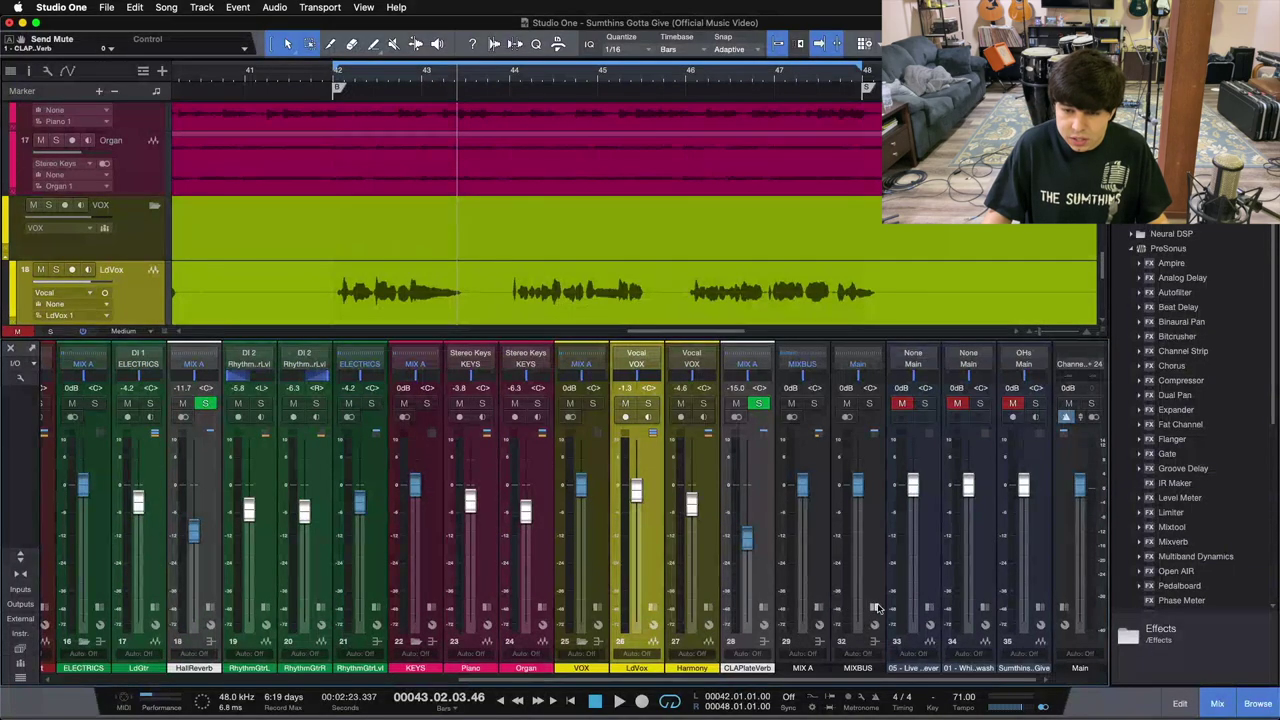
click(824, 609)
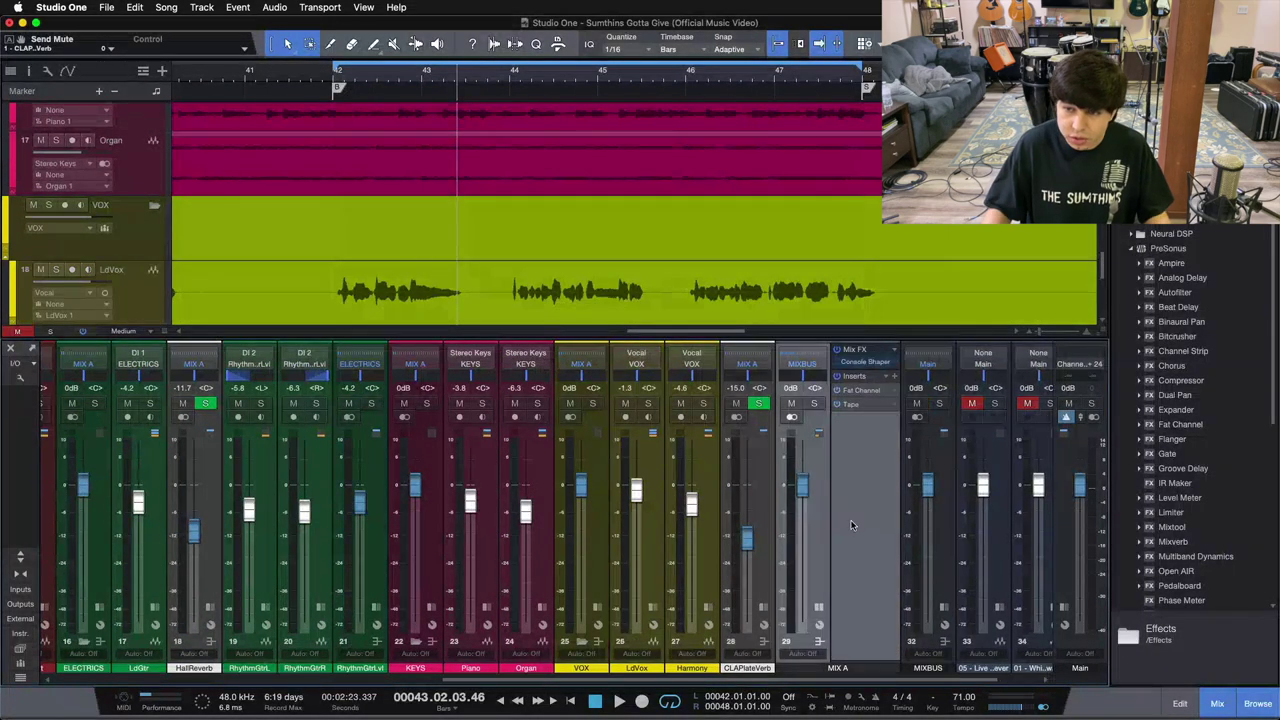
Examine MIX A's Tape insert and its Fat Channel compressor, closing each plug-in window
click(865, 362)
drag(398, 370, 496, 304)
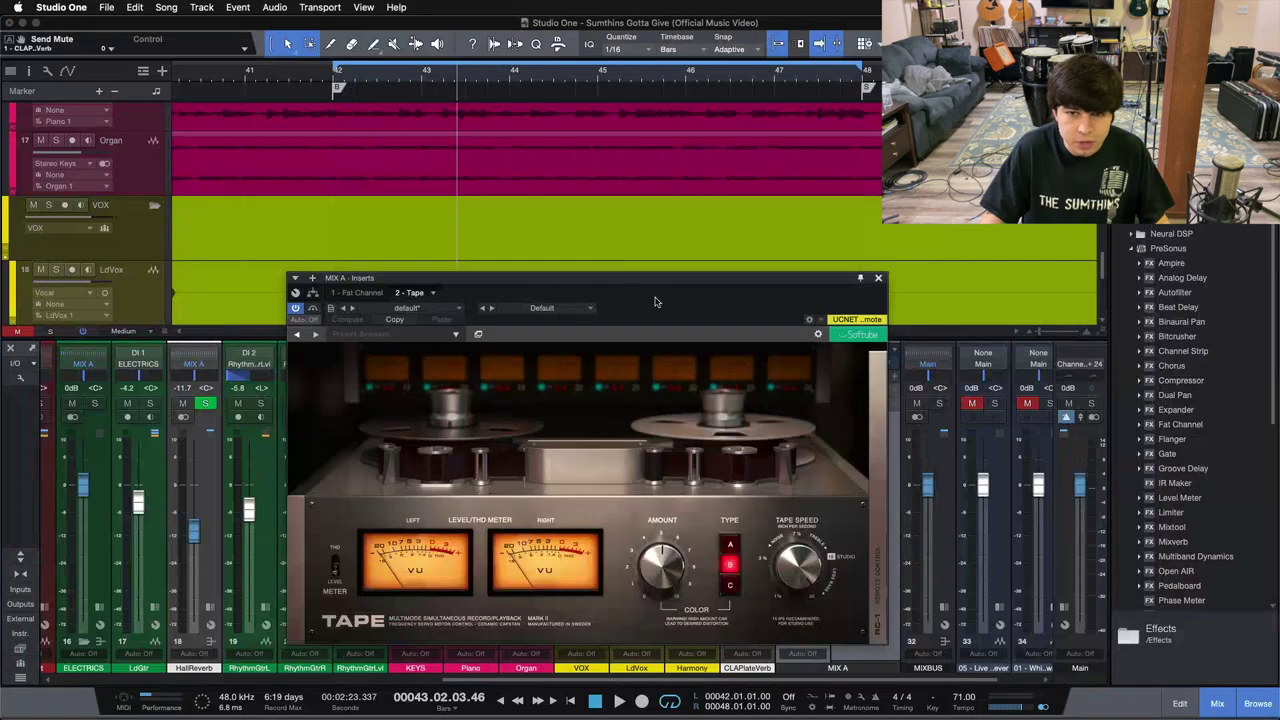
drag(655, 302, 474, 265)
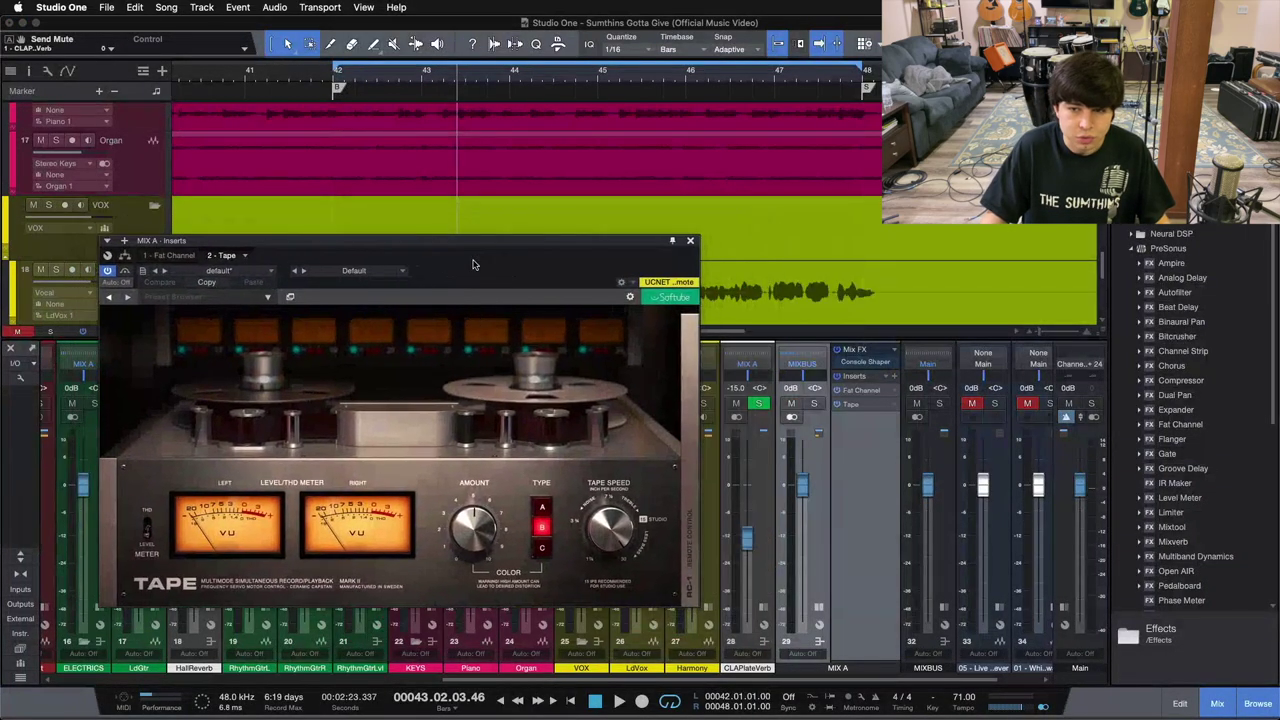
drag(438, 259, 517, 296)
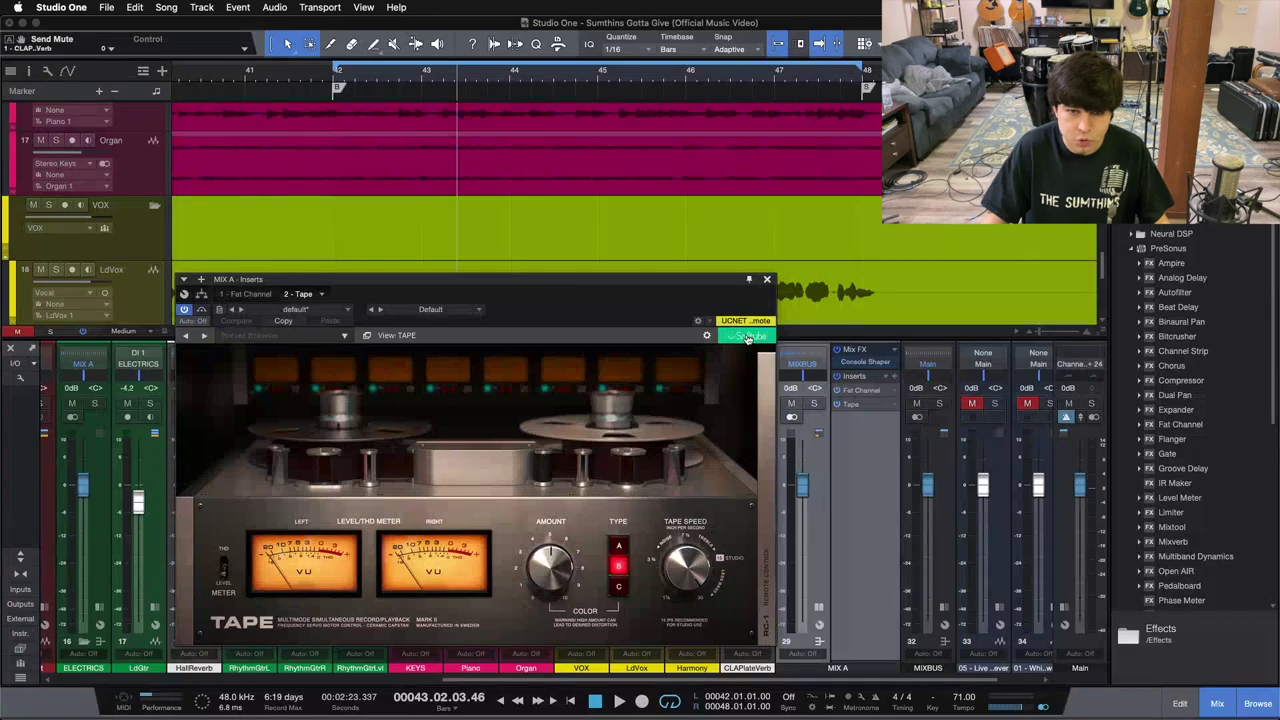
mouse_move(562, 305)
mouse_down()
mouse_move(592, 286)
mouse_move(543, 269)
mouse_move(556, 272)
mouse_move(562, 321)
mouse_up()
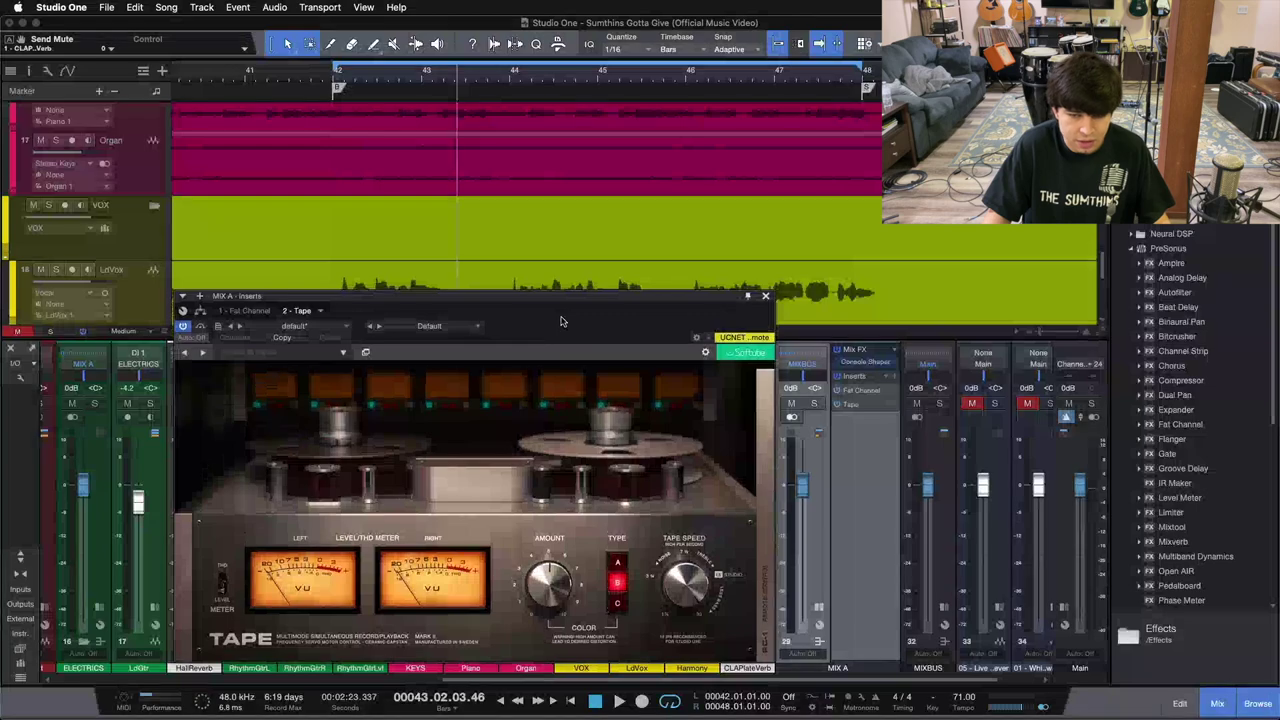
click(765, 299)
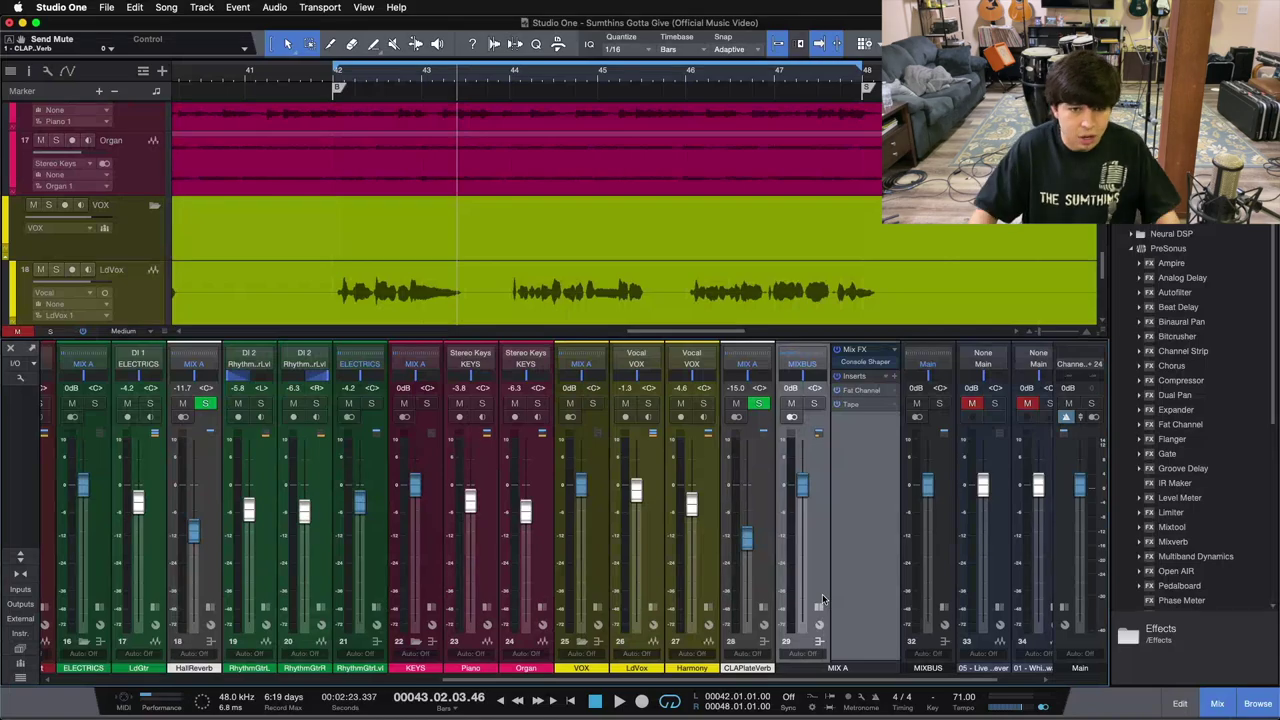
click(860, 390)
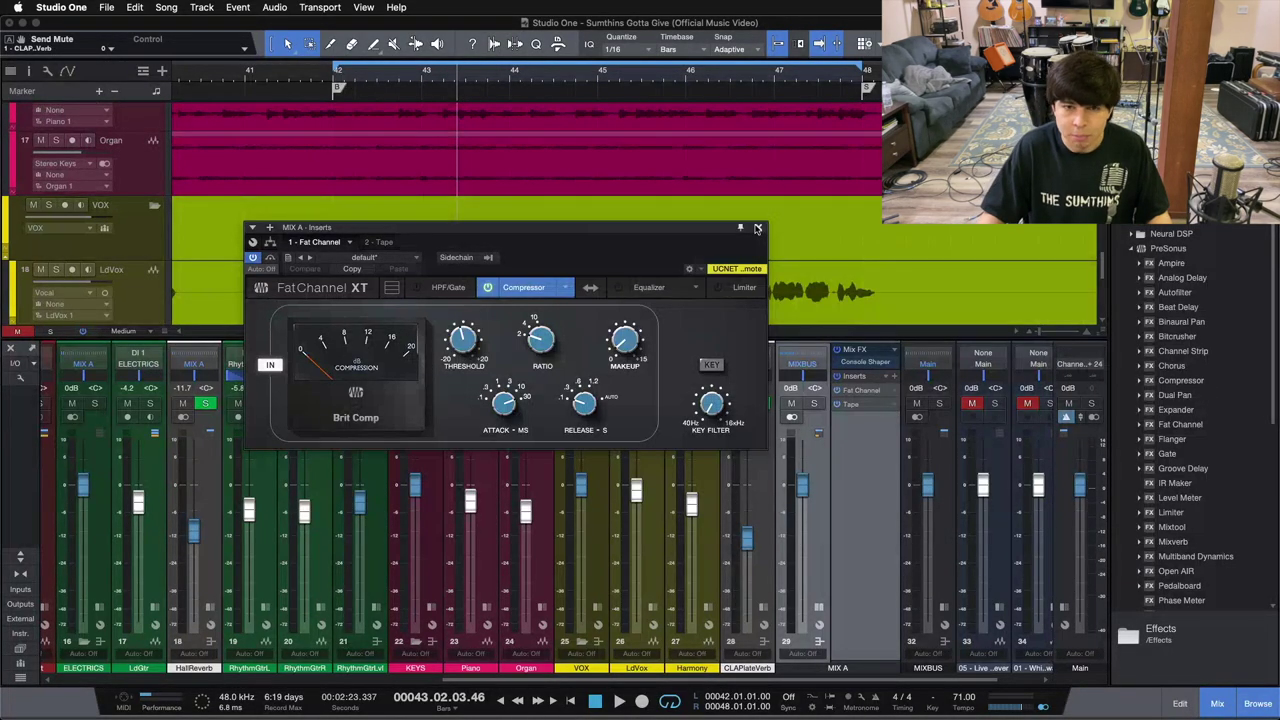
click(758, 229)
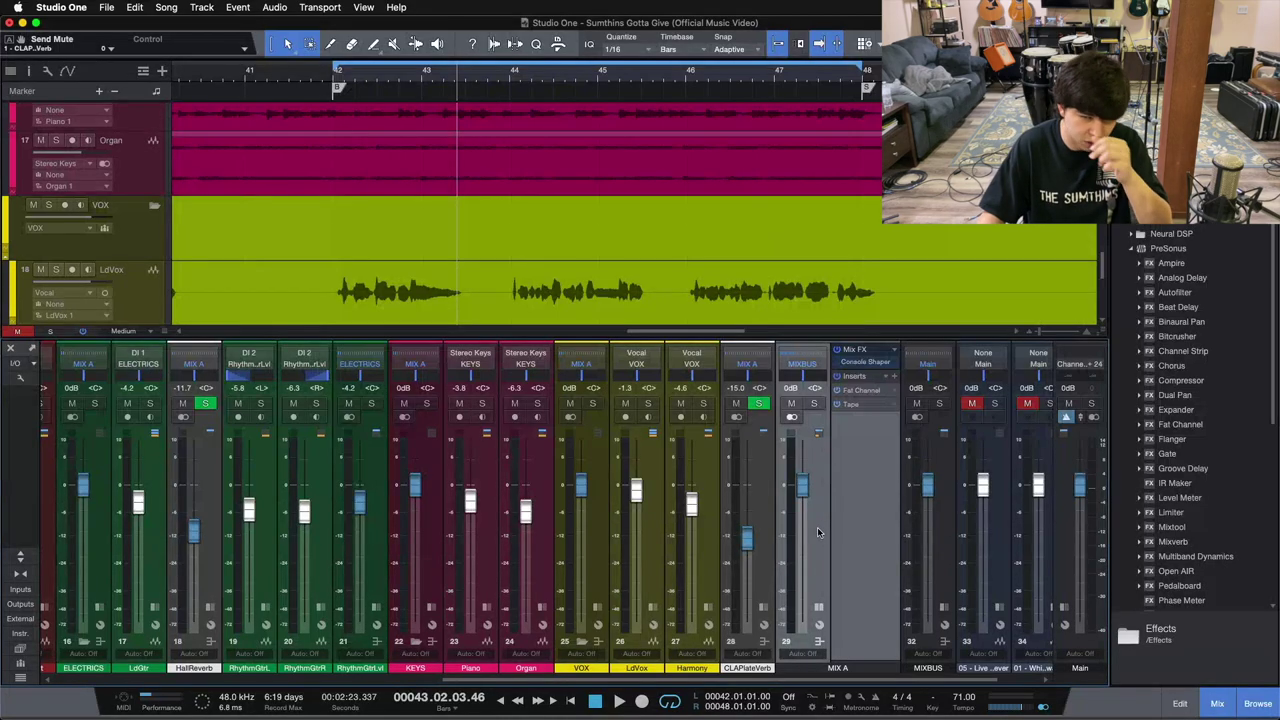
Open the Console Shaper in MIX A's Mix FX and examine its Drive setting
click(858, 368)
drag(491, 313, 595, 373)
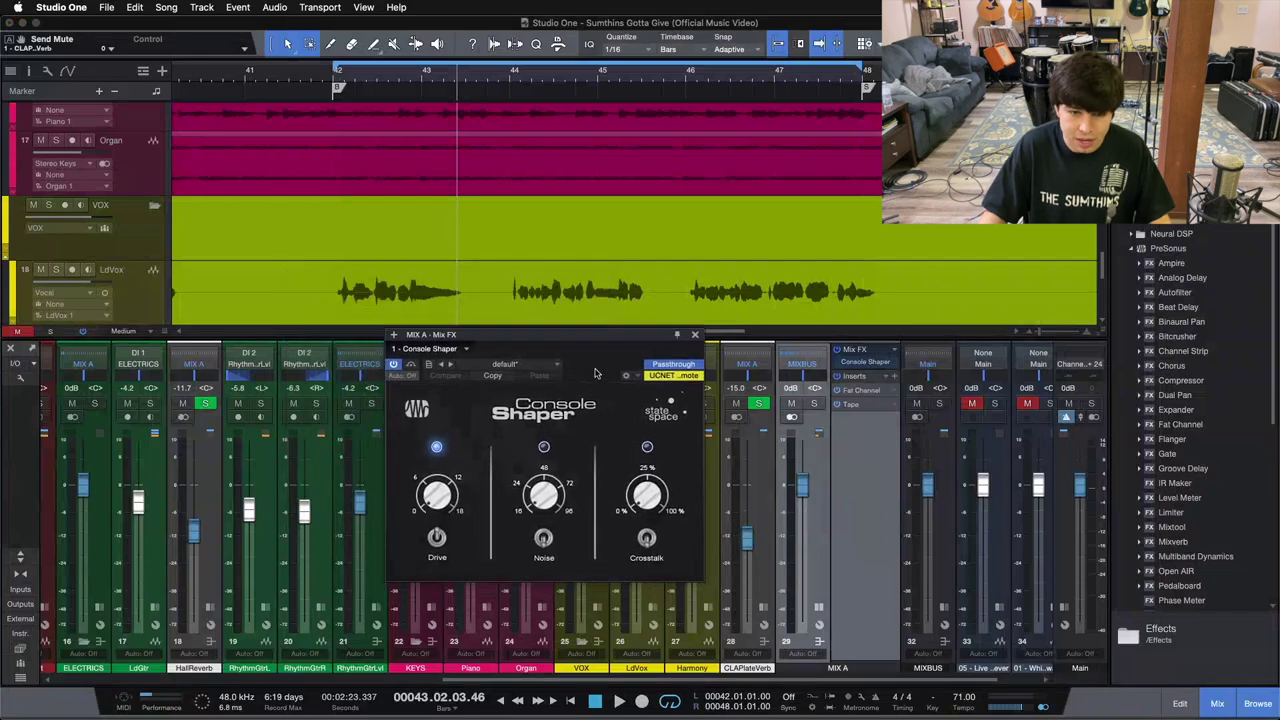
mouse_move(441, 498)
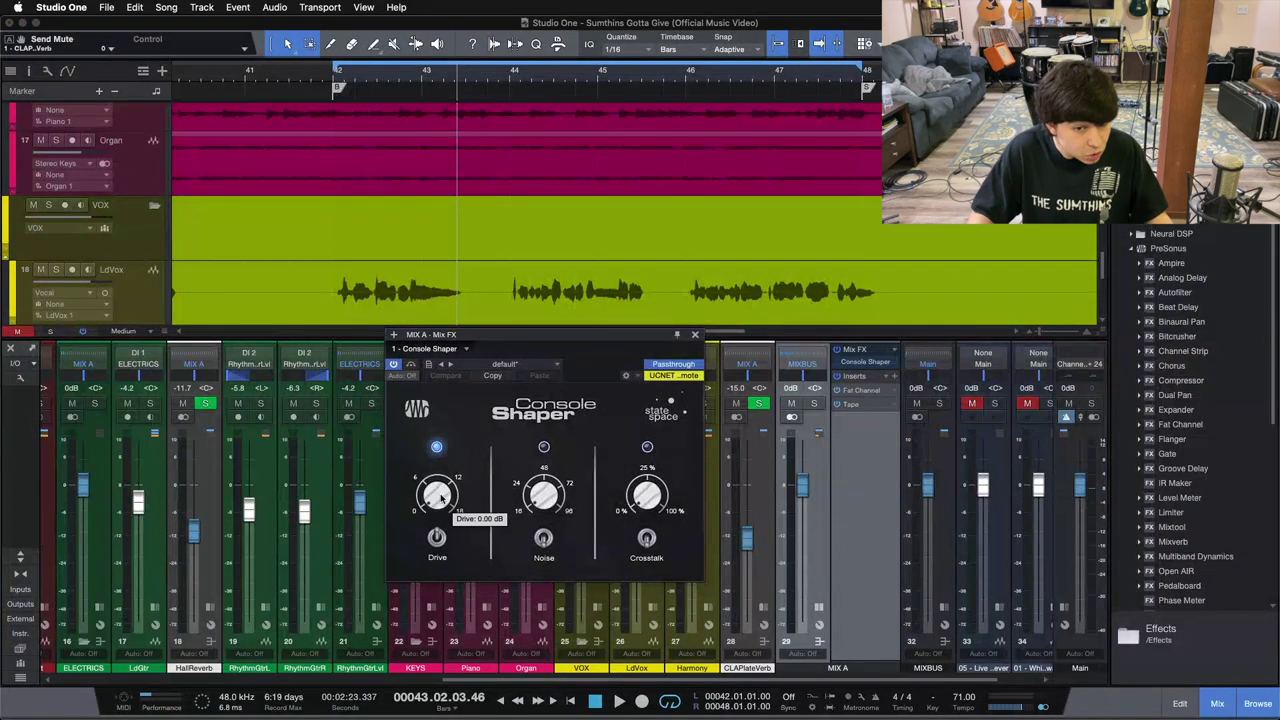
click(438, 497)
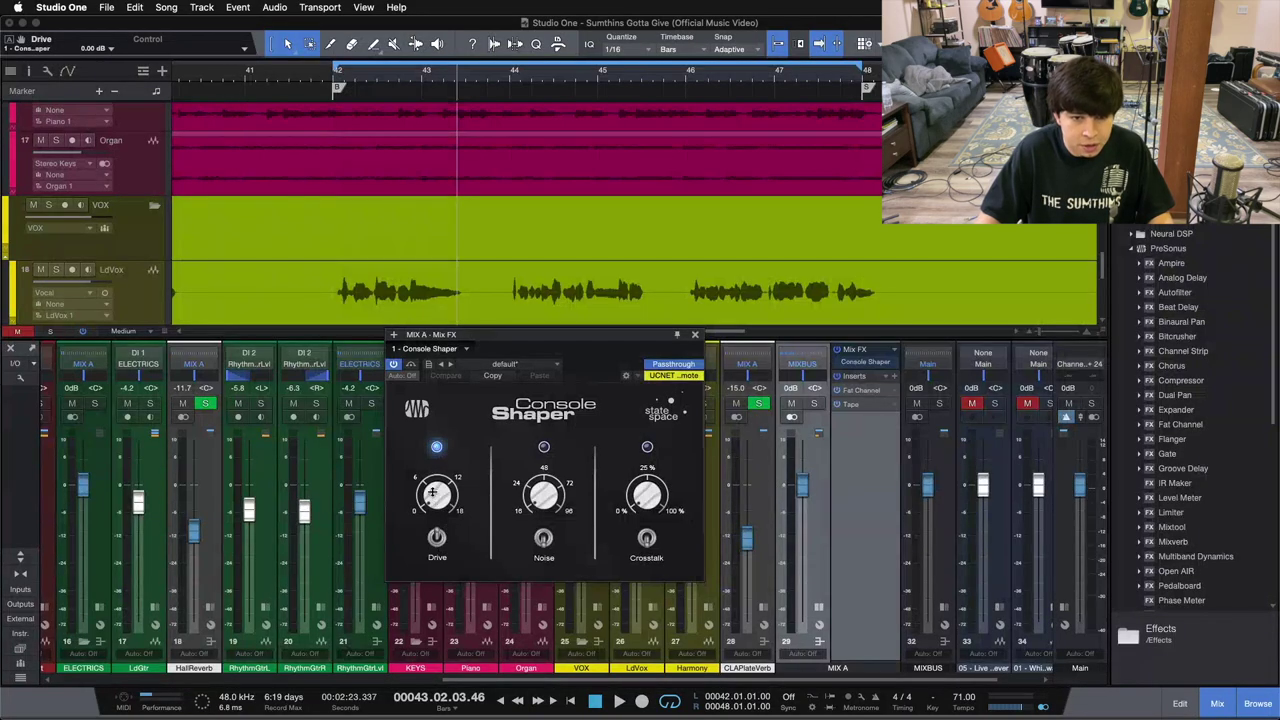
mouse_move(434, 509)
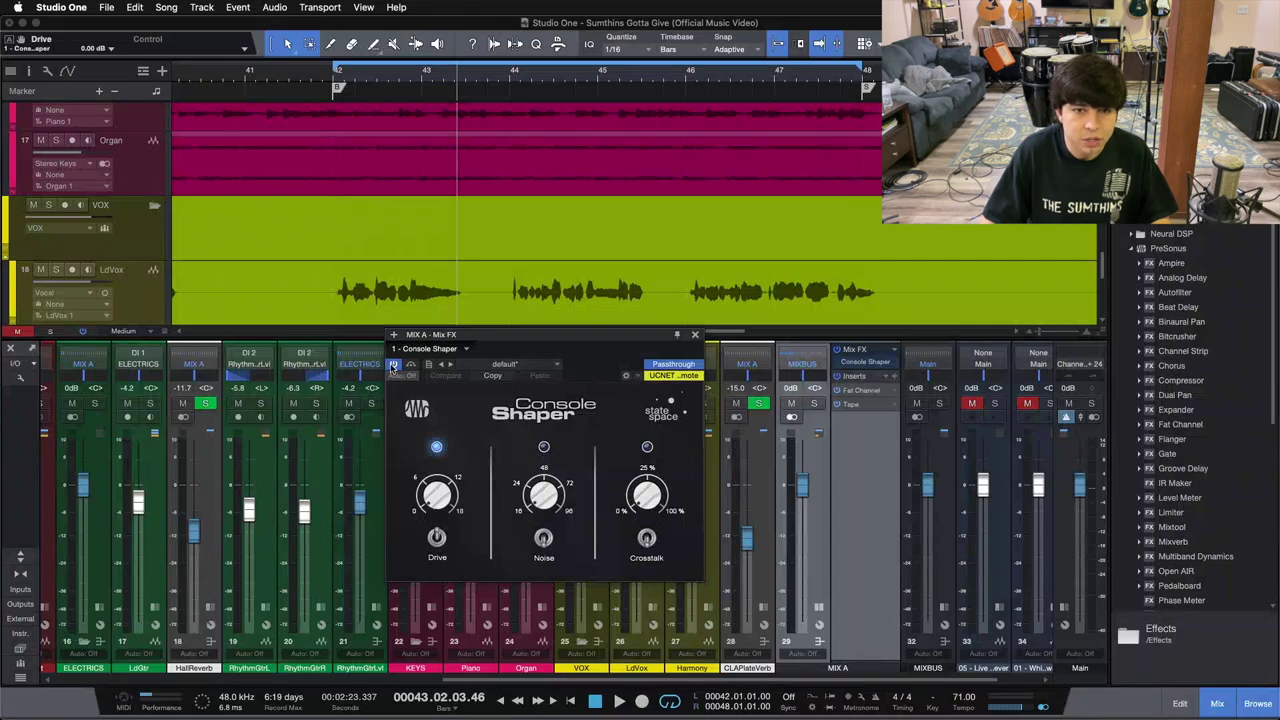
Play the loop from bar 42 while comparing the mix with Console Shaper on and off, leave it active, and close its window
key(space)
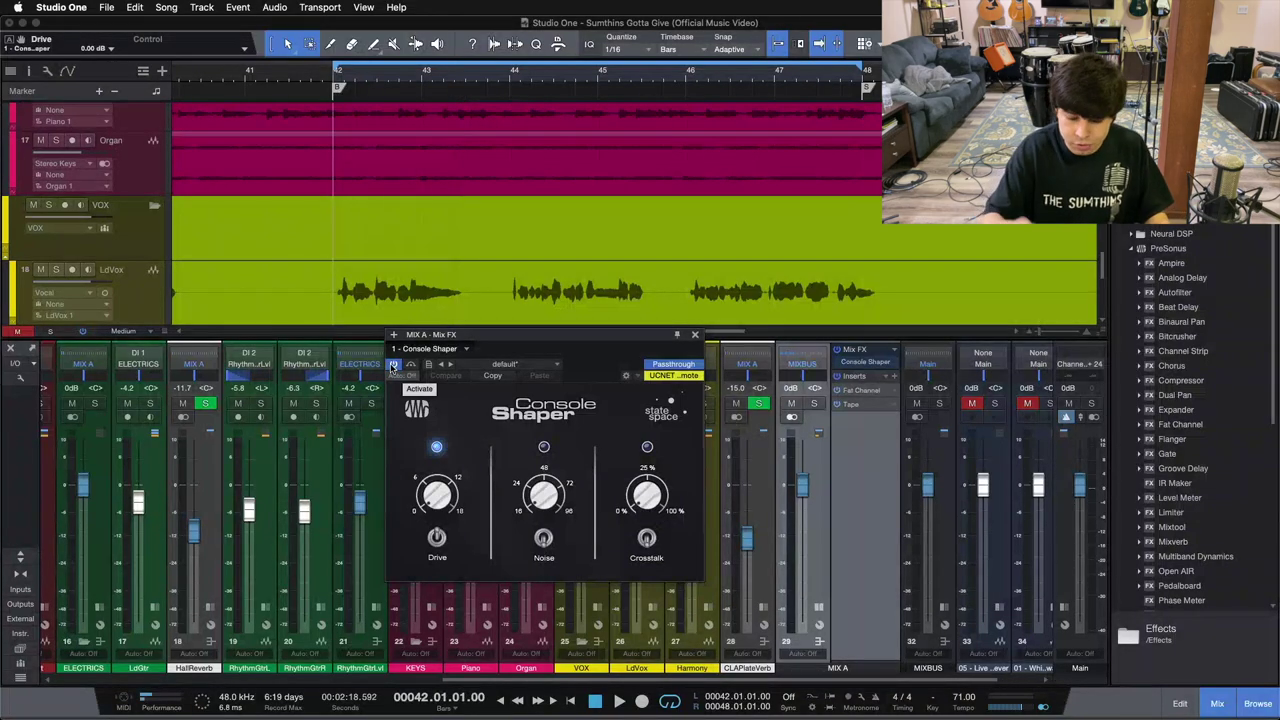
key(space)
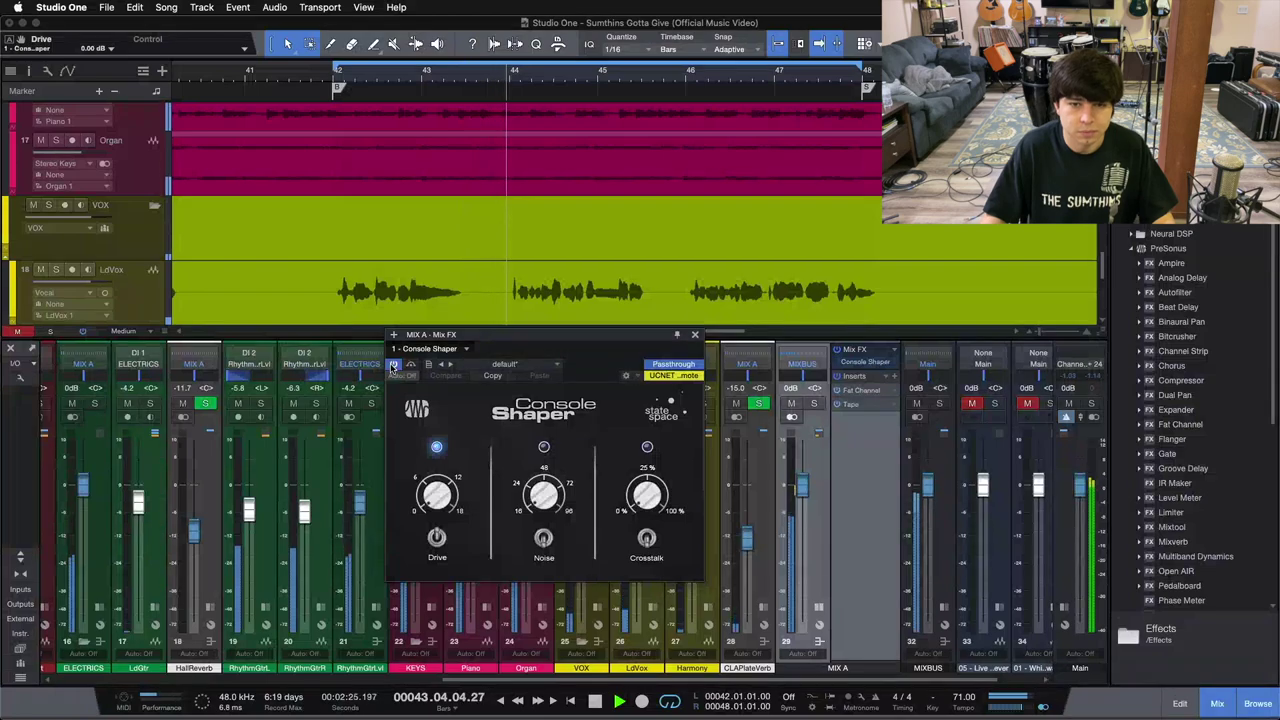
click(393, 366)
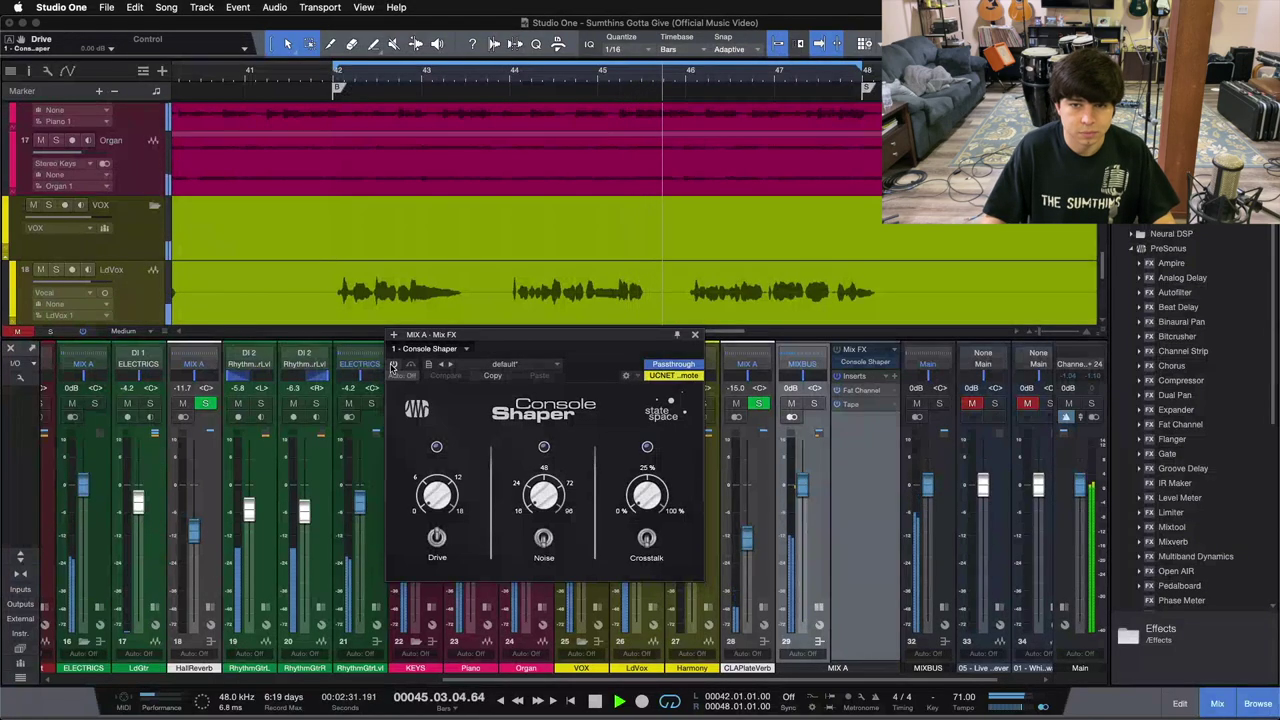
click(393, 366)
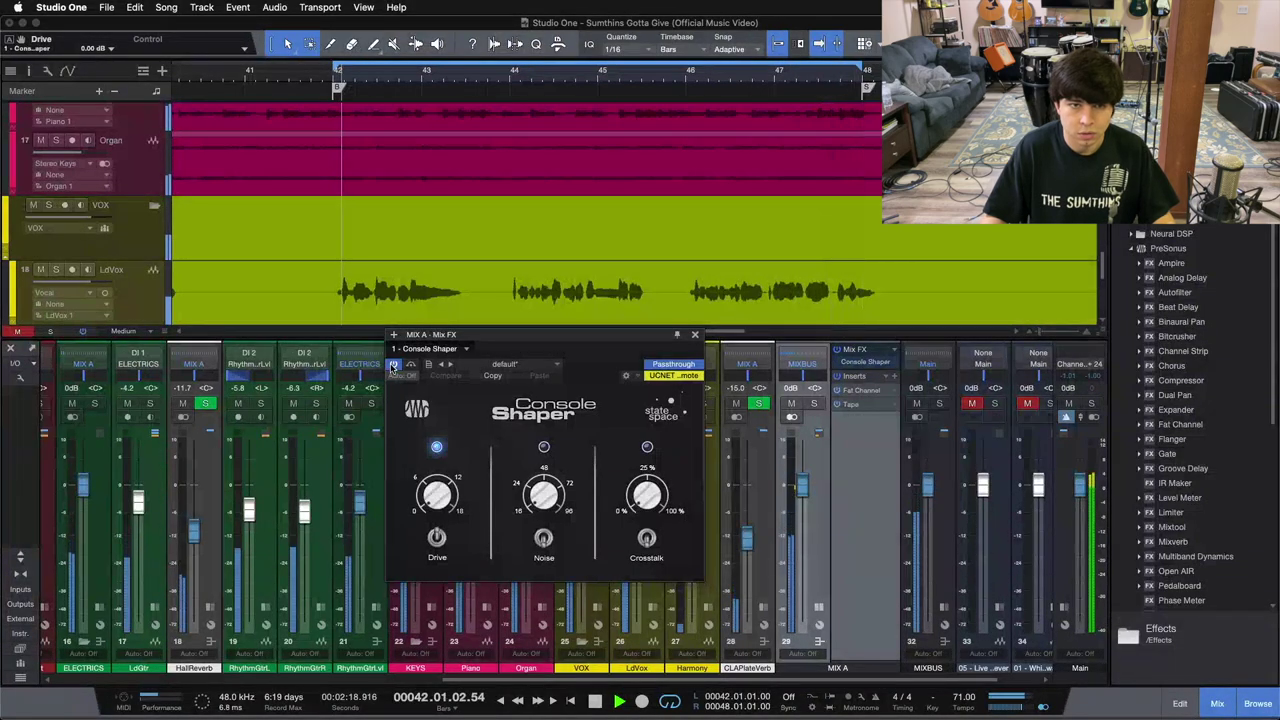
click(393, 366)
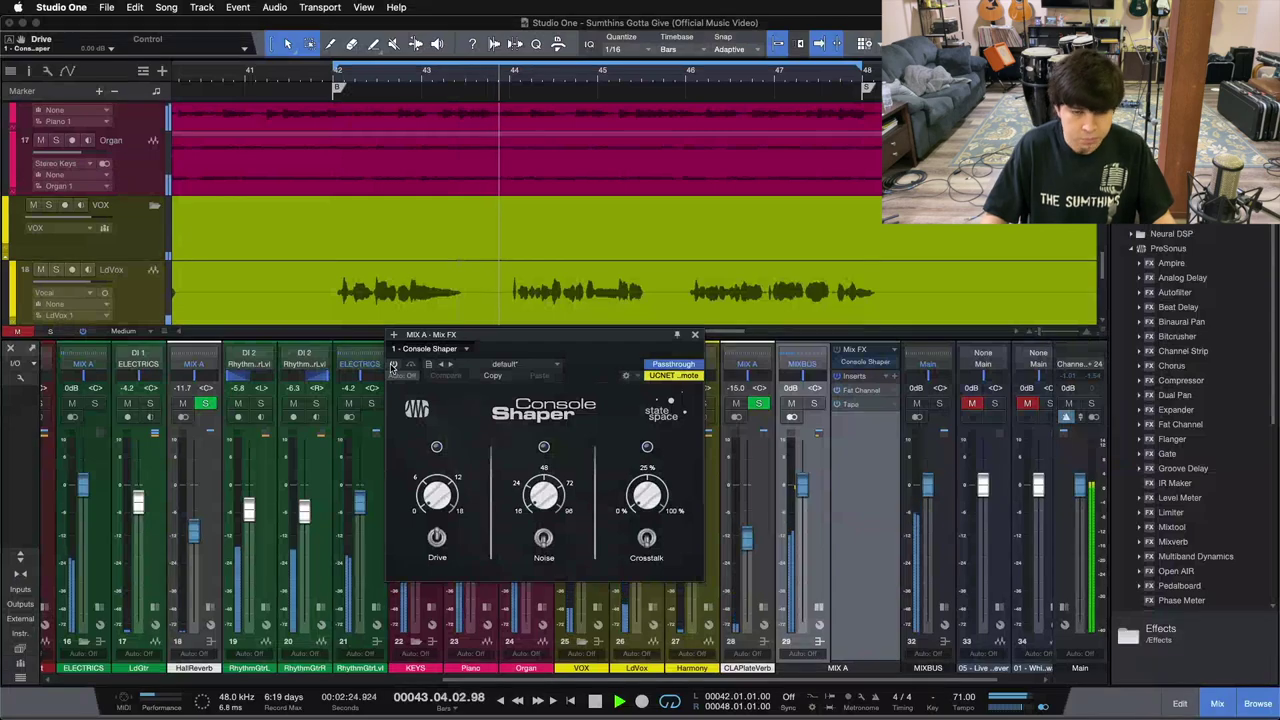
click(393, 366)
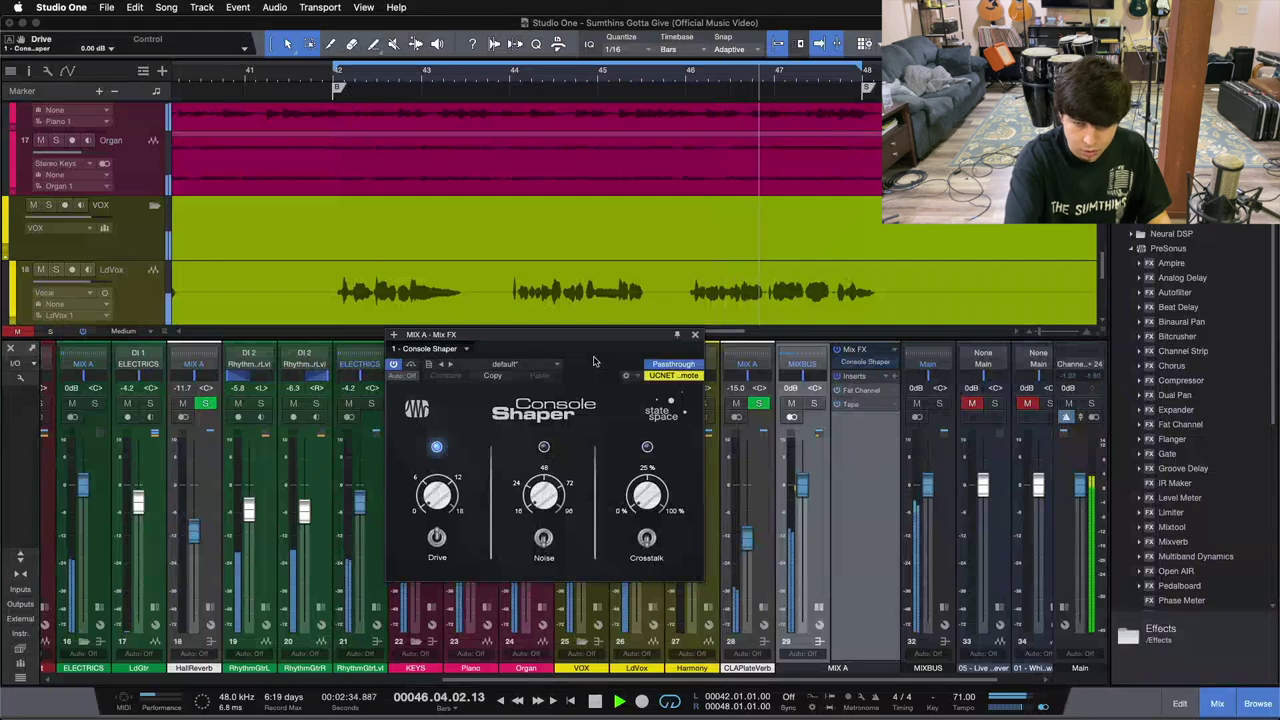
key(space)
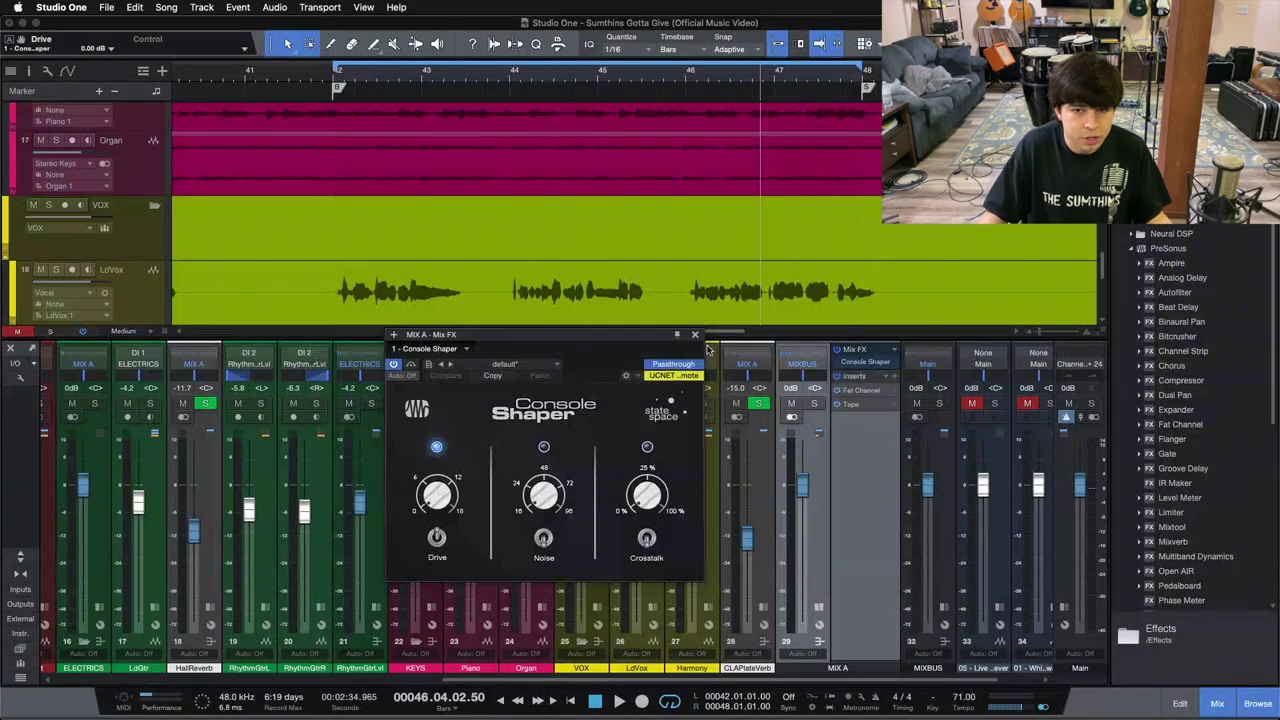
click(695, 334)
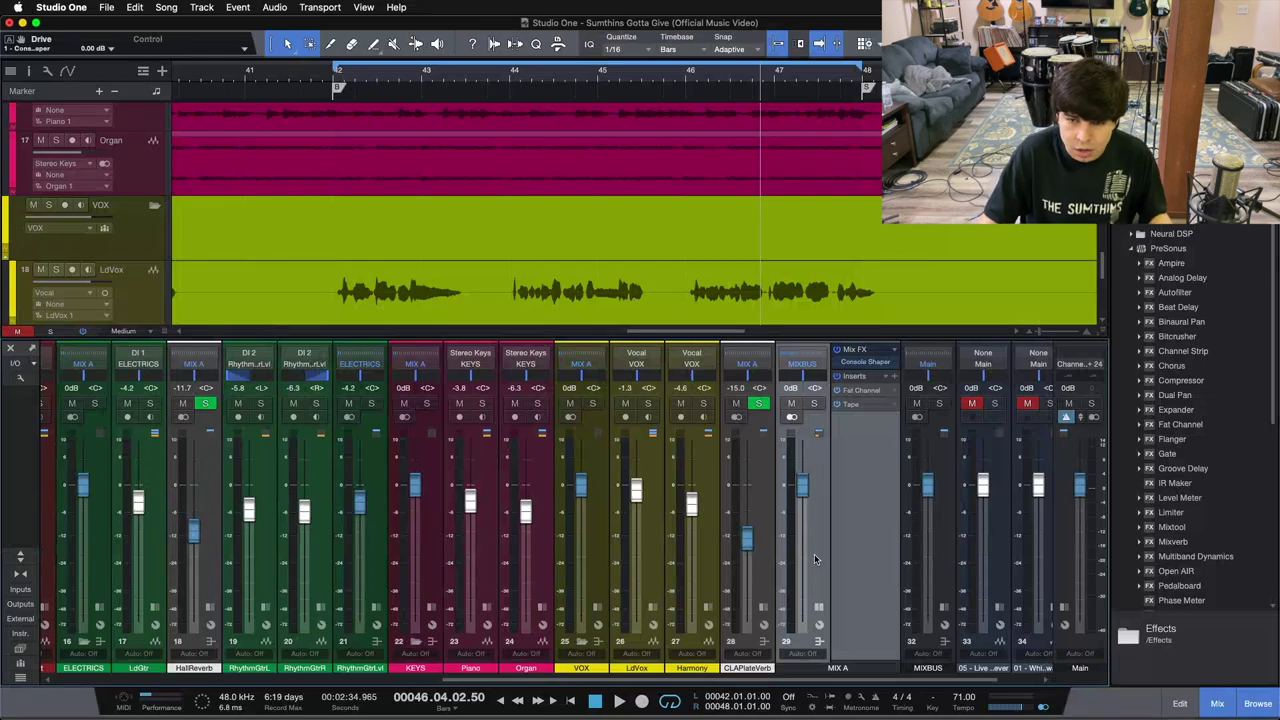
Reopen MIX A's Tape insert and place its window where the amount, type and tape speed controls are fully visible
click(861, 409)
drag(541, 330, 590, 312)
drag(672, 304, 676, 305)
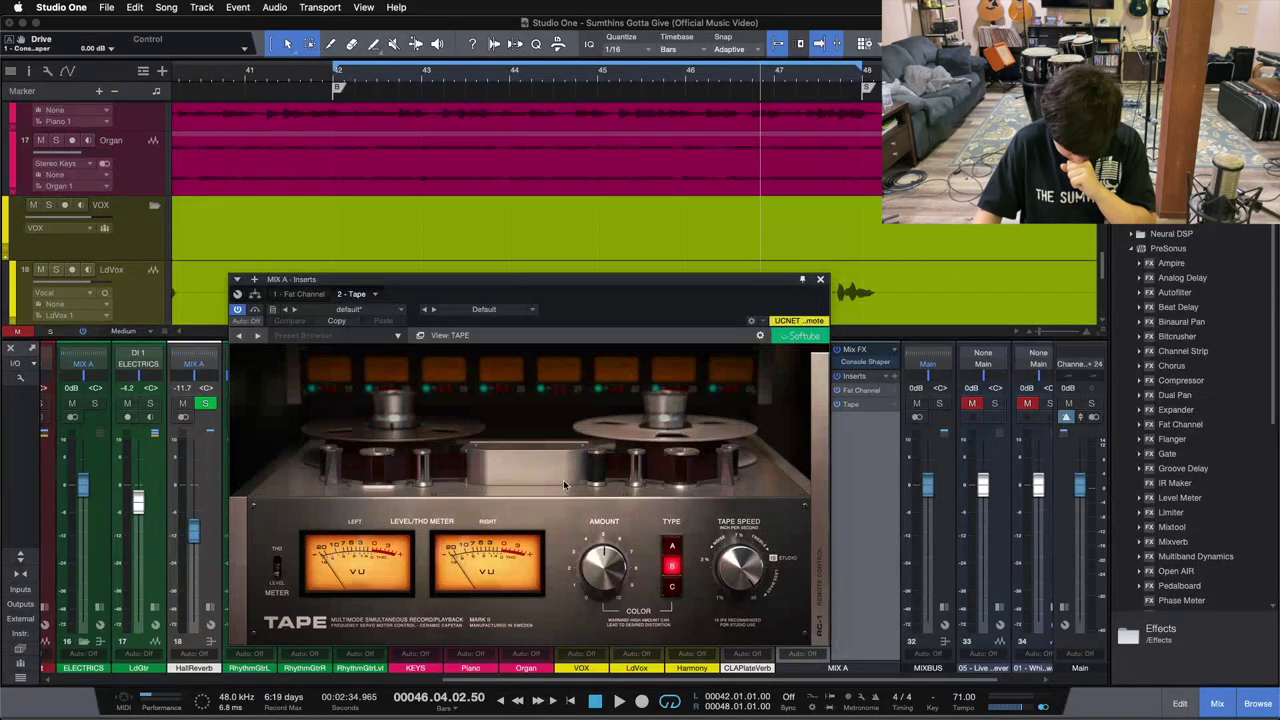
Play the loop from bar 42 while comparing the mix with MIX A's Tape bypassed and active, leave Tape active, and stop playback
click(256, 312)
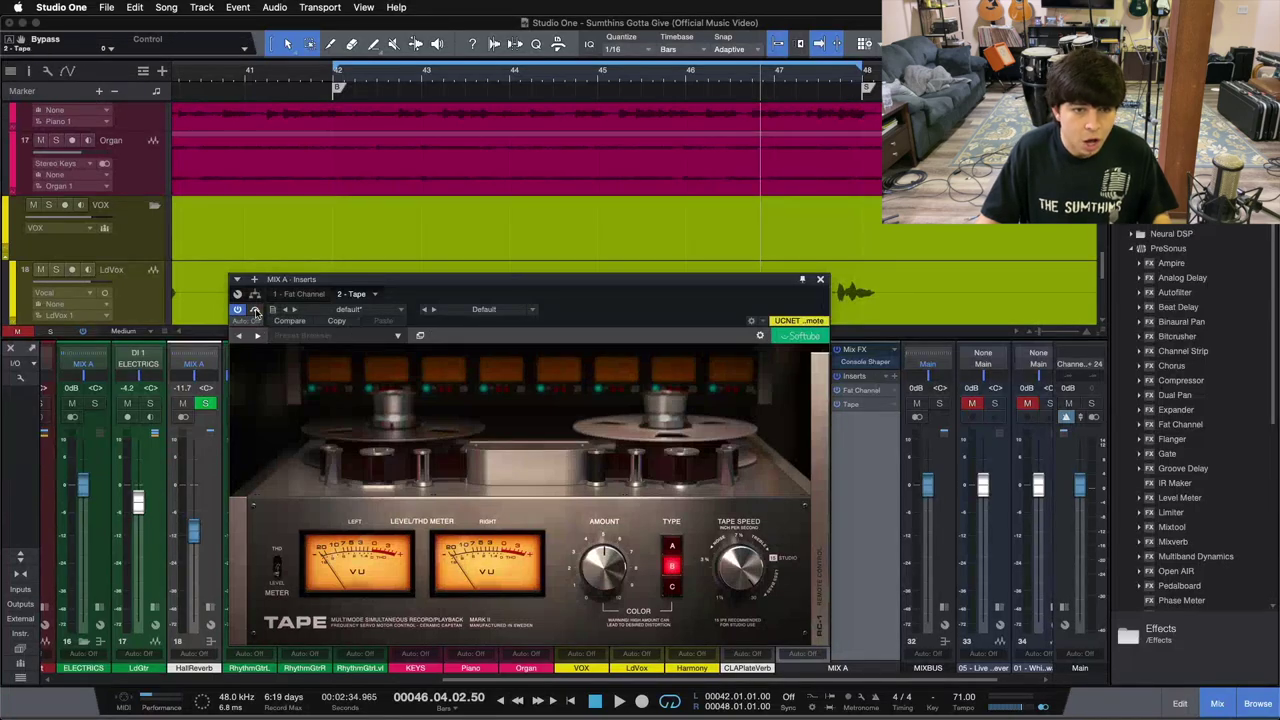
key(space)
click(259, 306)
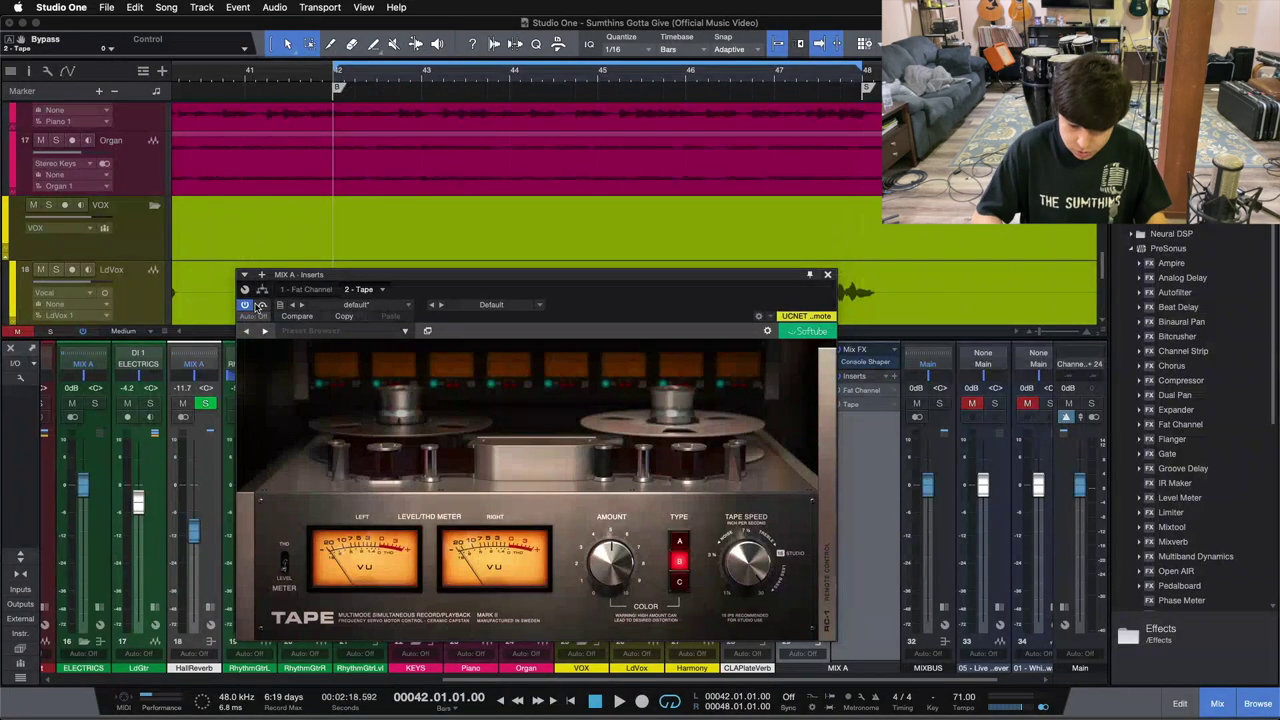
key(space)
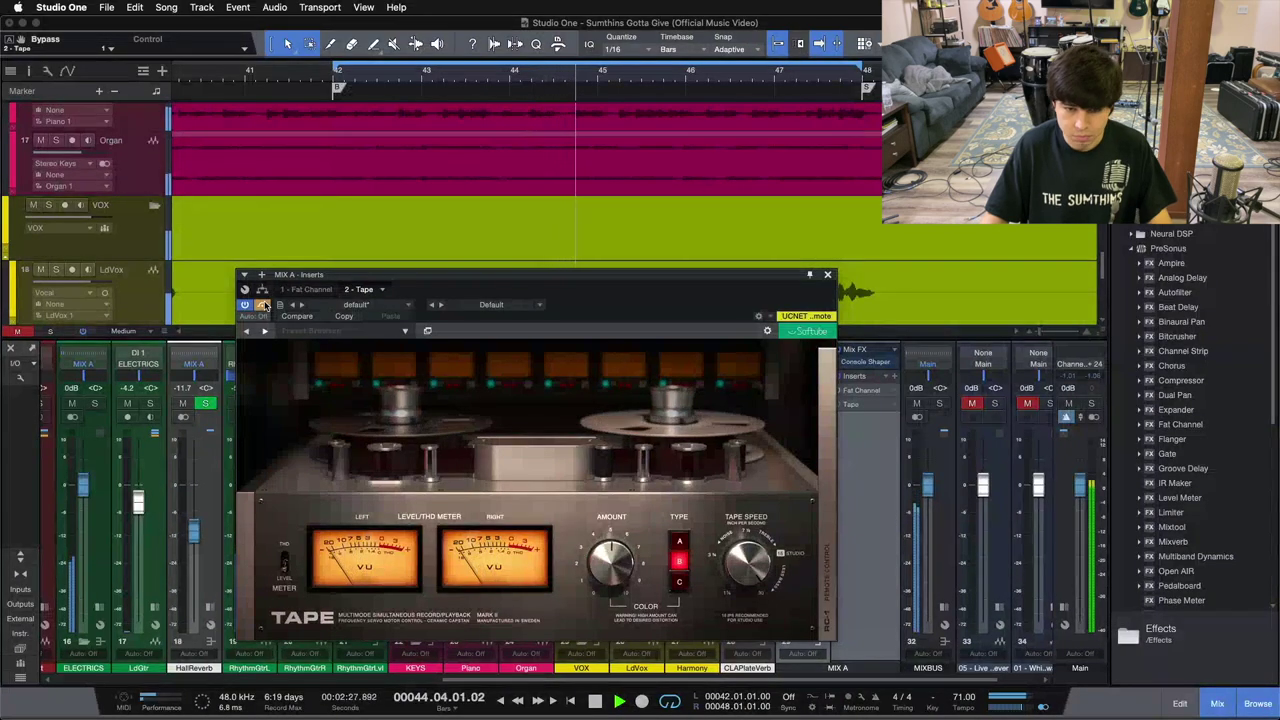
click(263, 305)
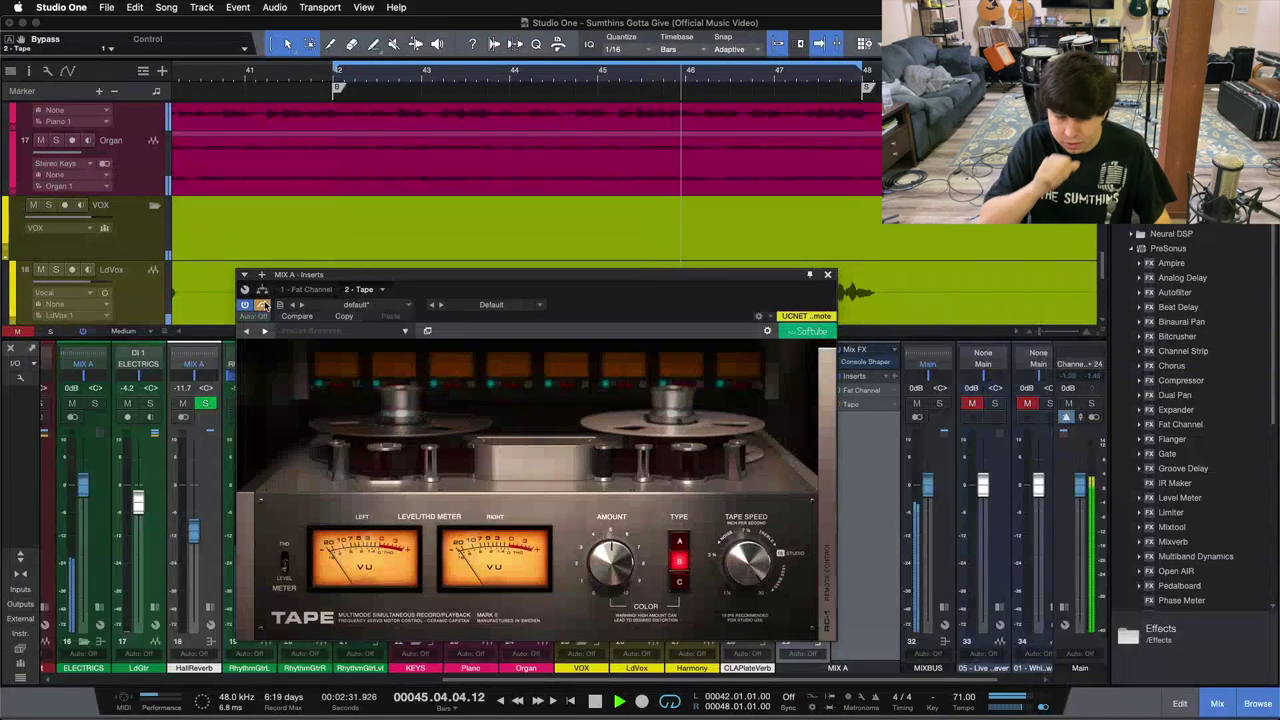
click(263, 305)
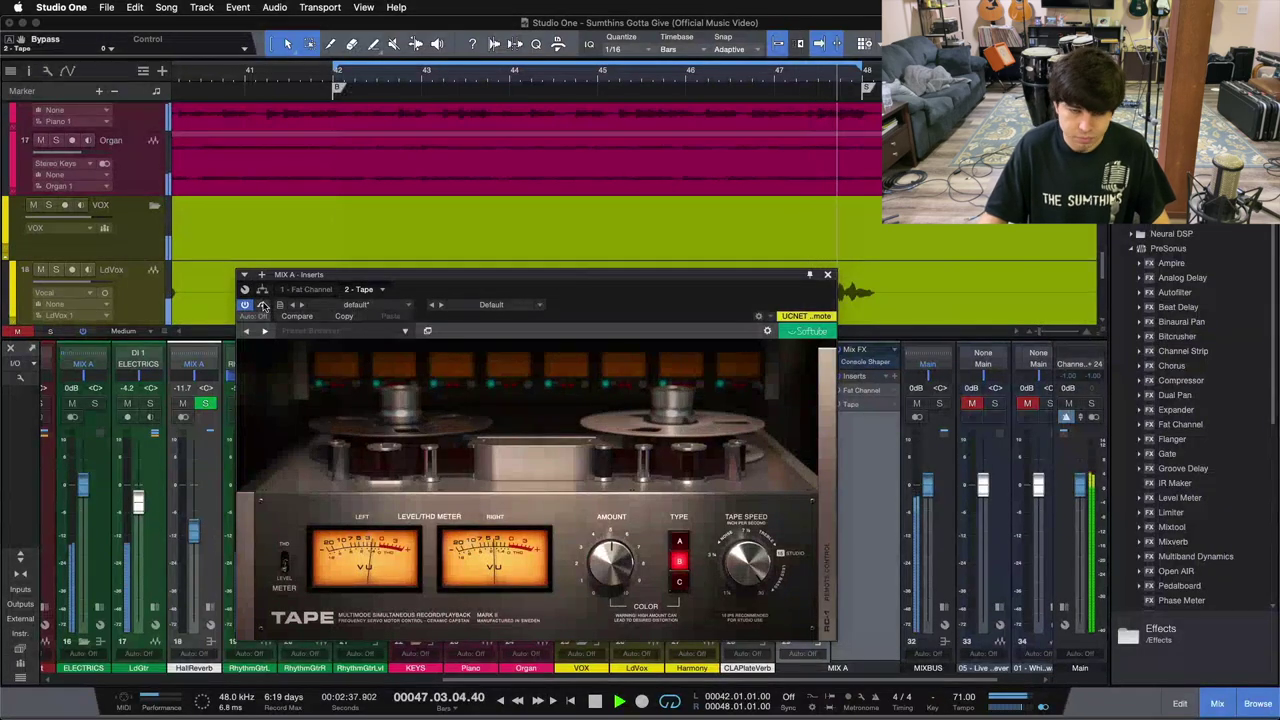
click(263, 305)
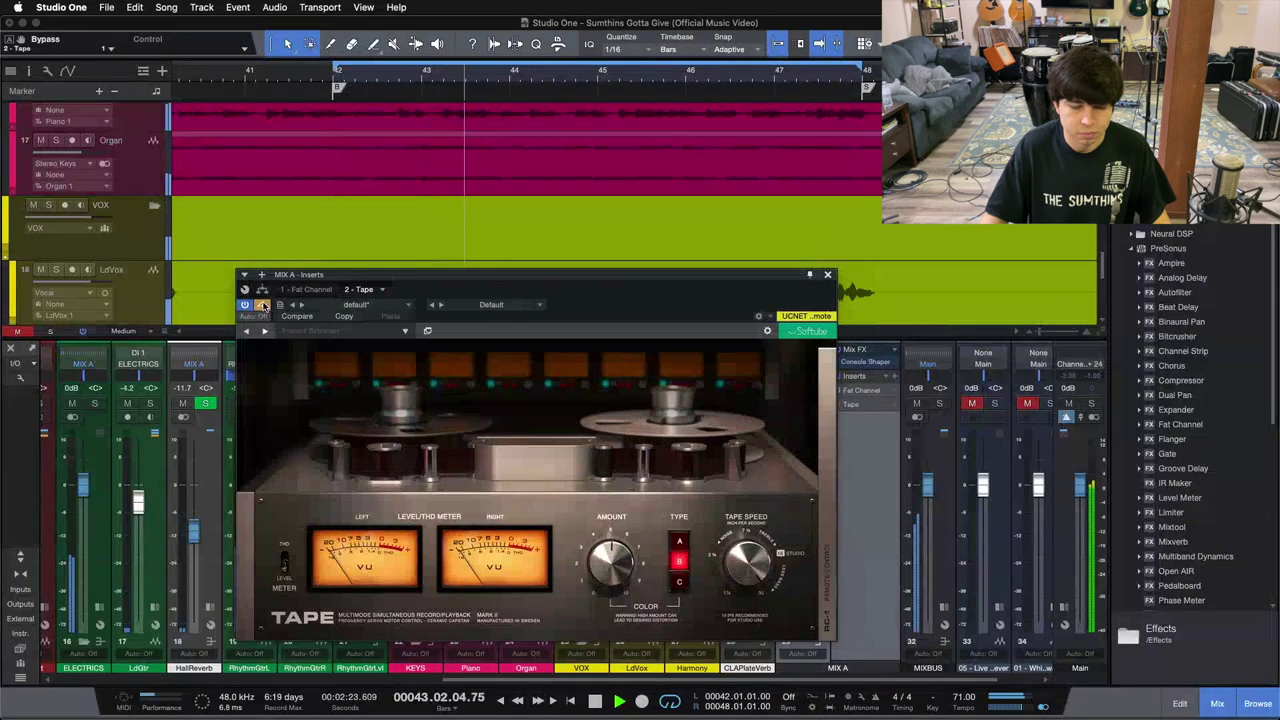
click(263, 305)
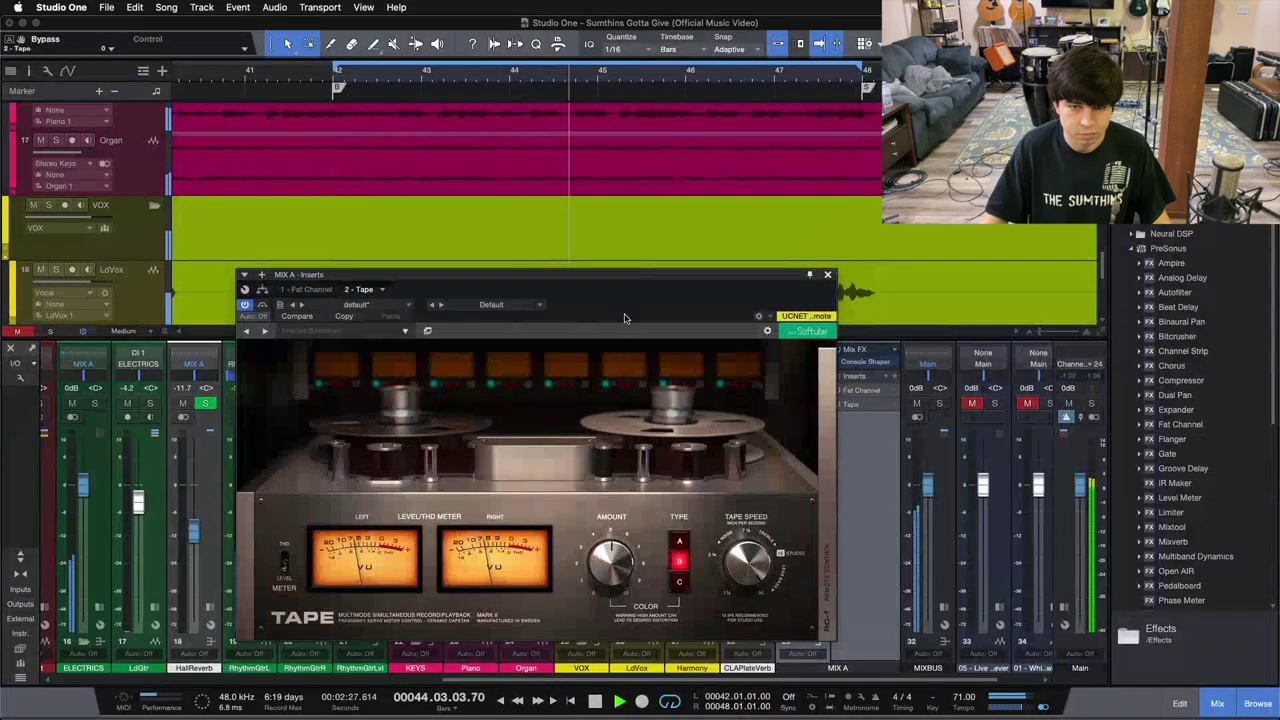
click(264, 304)
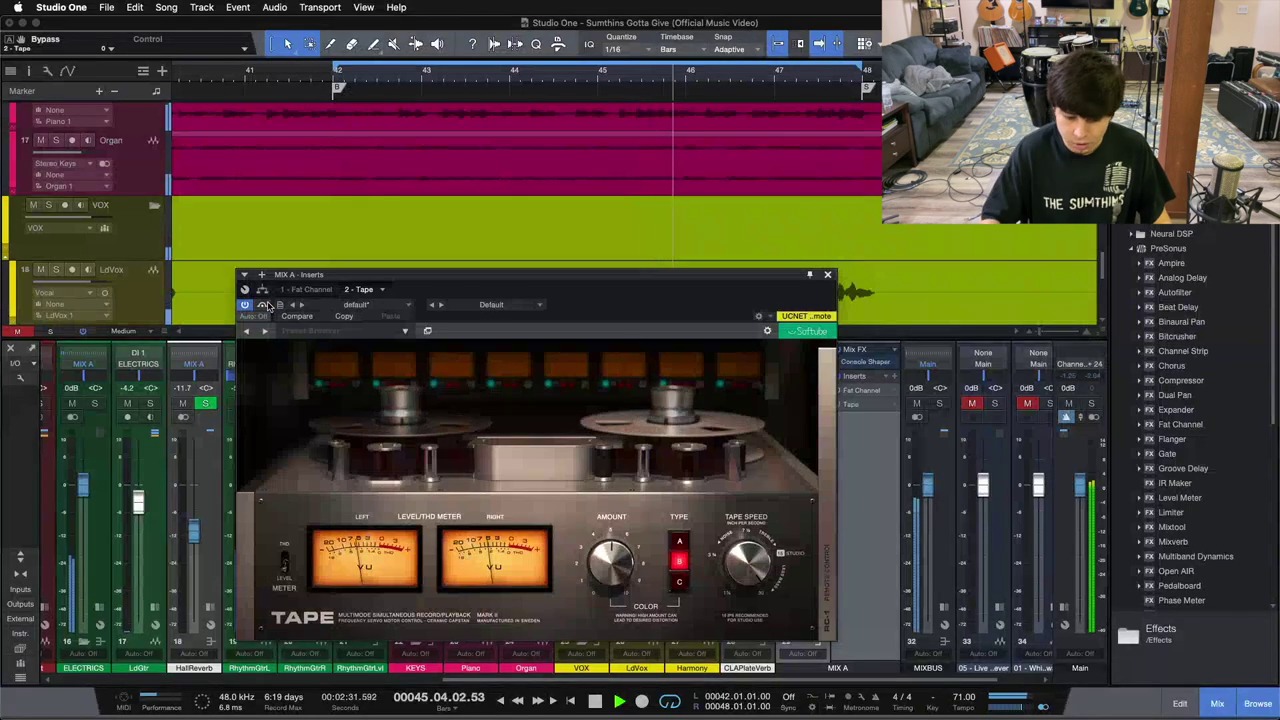
click(264, 304)
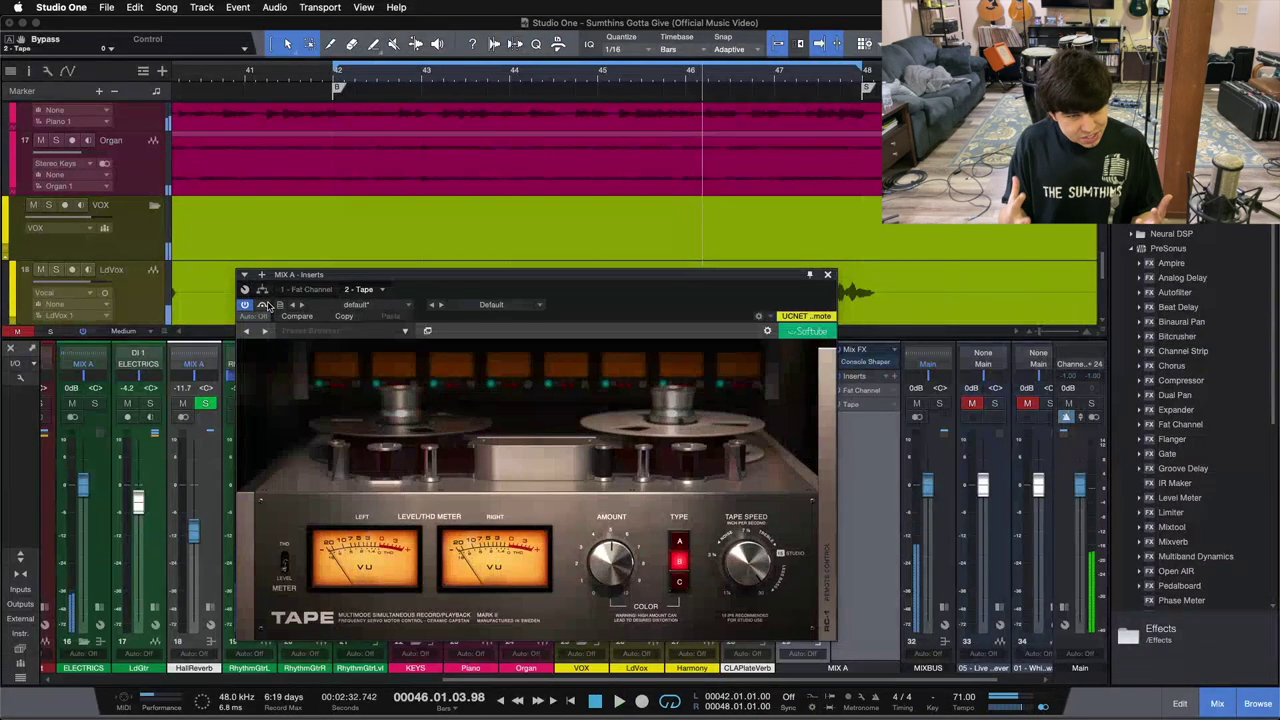